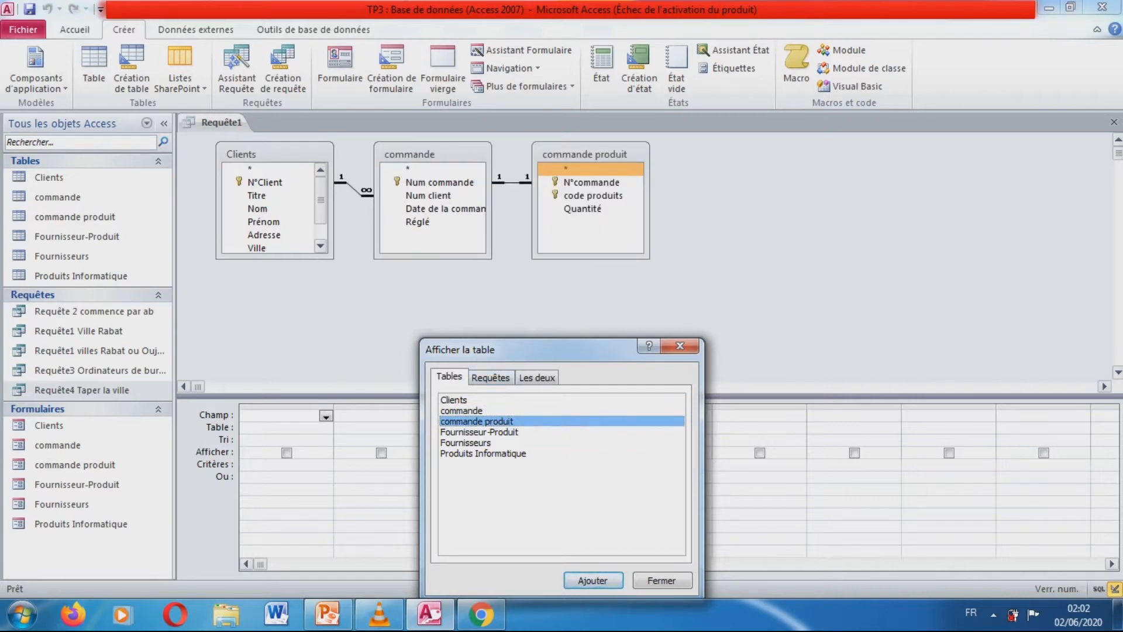
- Add the Produits Informatique table to the query and close the table list
click(483, 454)
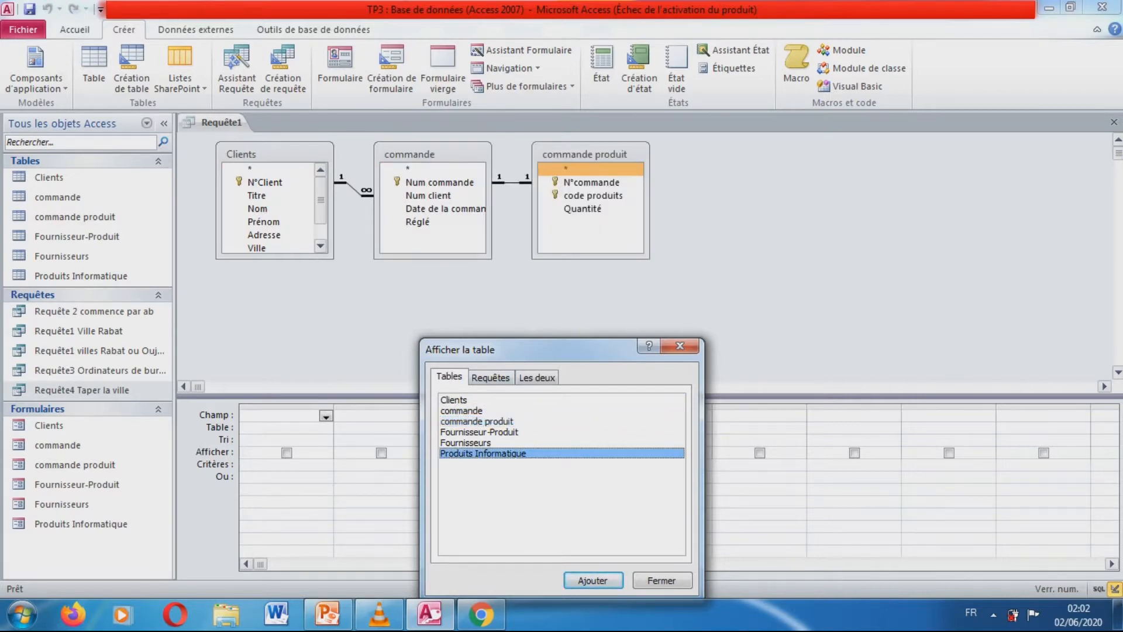
key(Return)
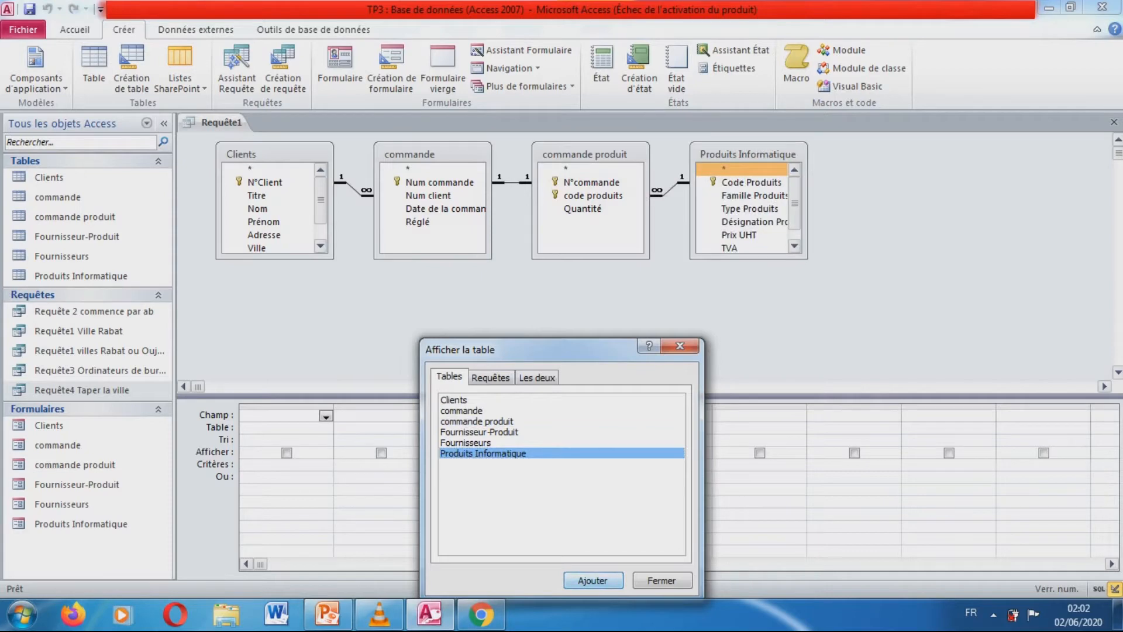
key(Escape)
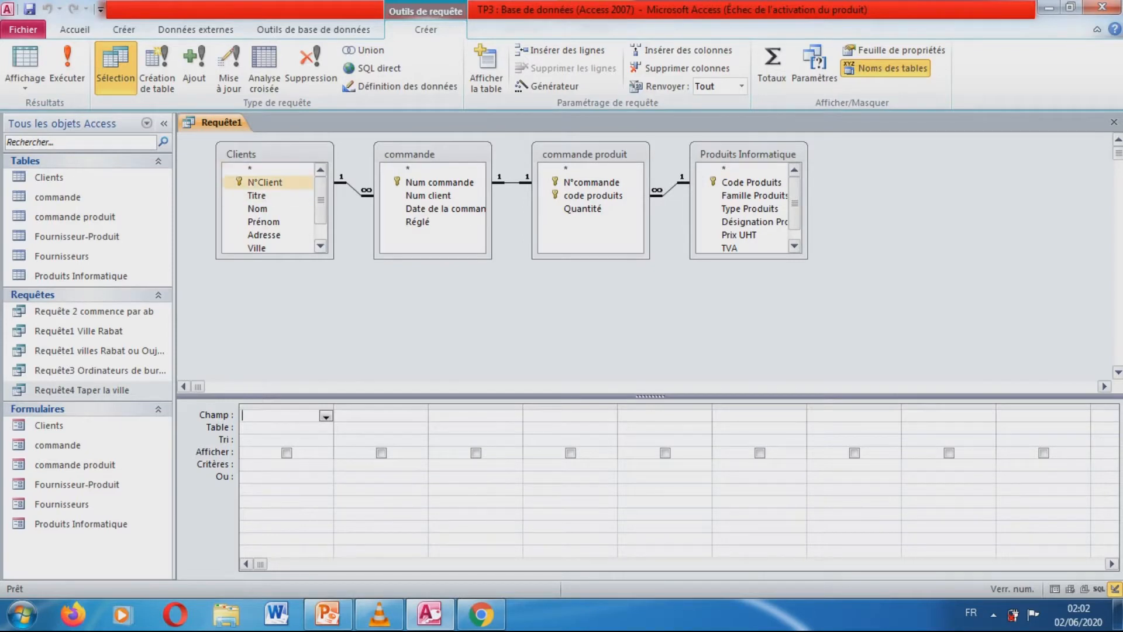
- Add N°Client, Titre and Nom from Clients, plus the order date and Réglé from commande, to the query grid
double_click(265, 181)
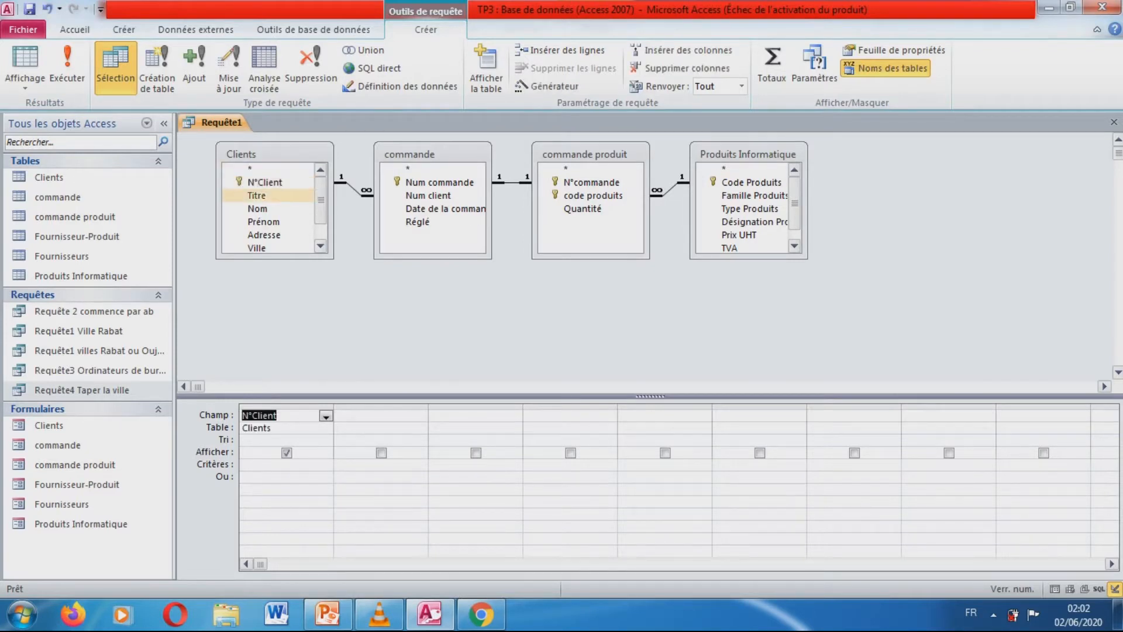
double_click(256, 195)
double_click(257, 208)
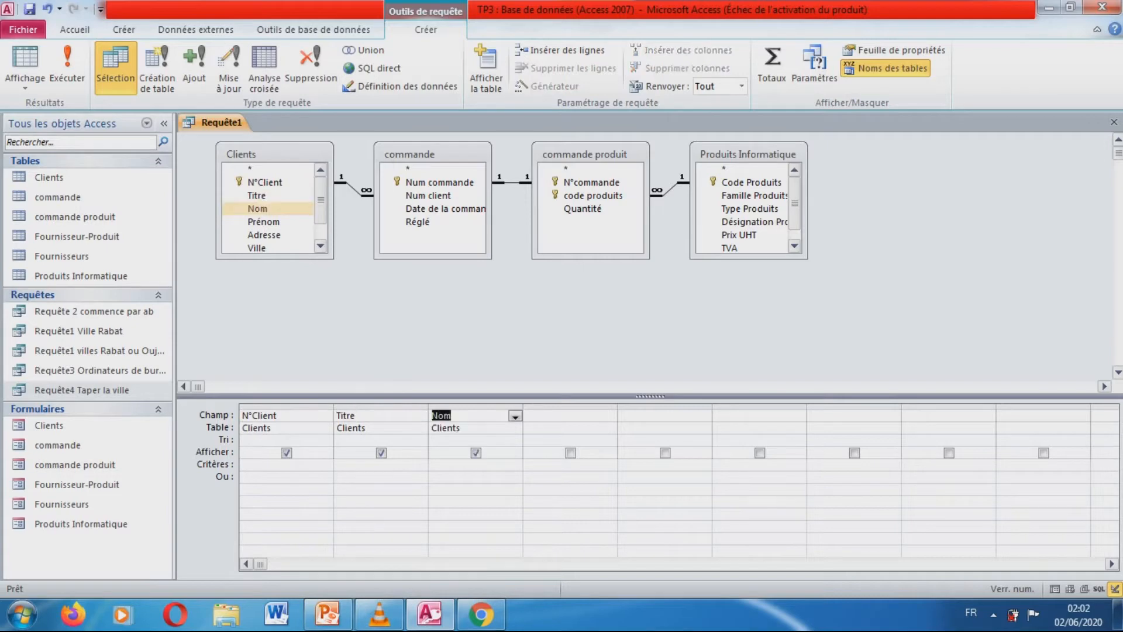
double_click(445, 208)
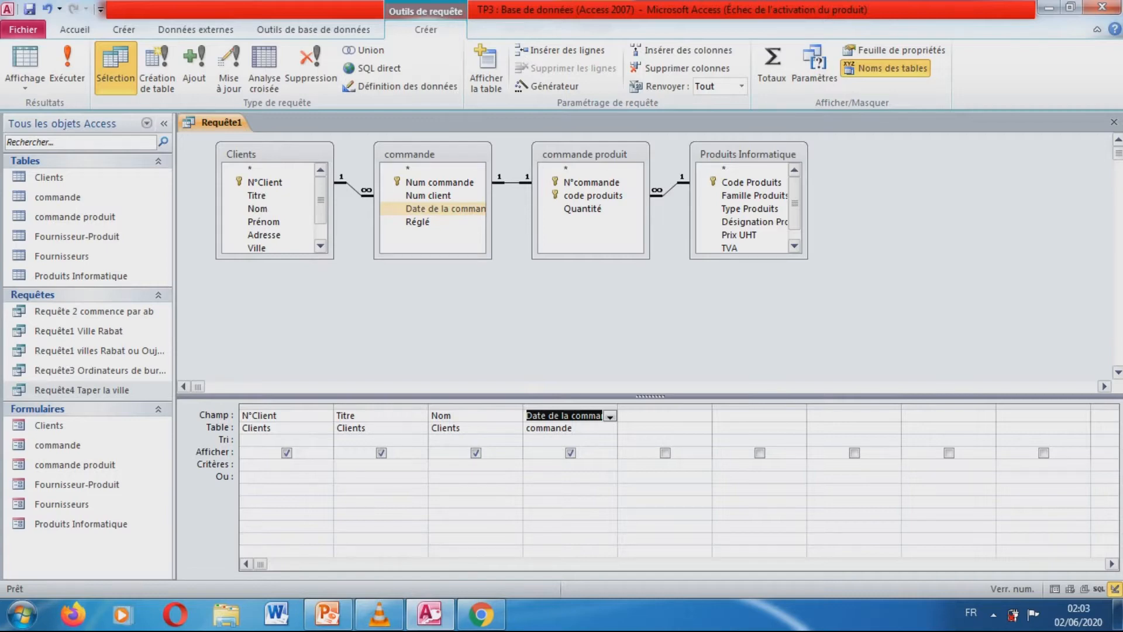
double_click(418, 222)
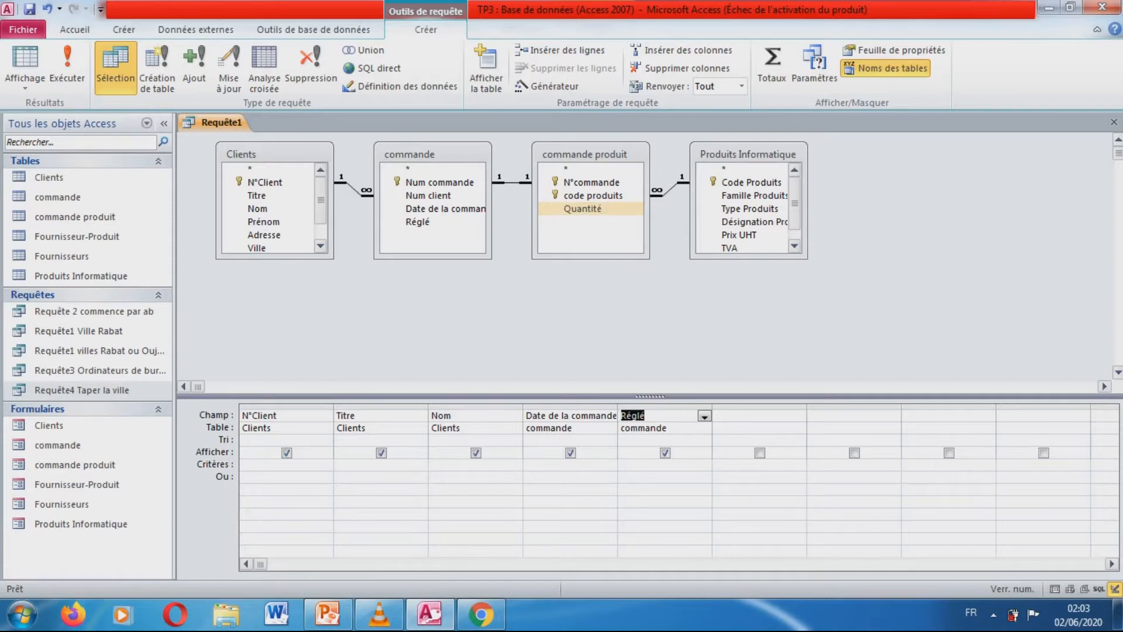
- Add Quantité, Prix UHT, TVA, Désignation Produits and Type Produits to the grid, and test-run the query before returning to its design
double_click(583, 208)
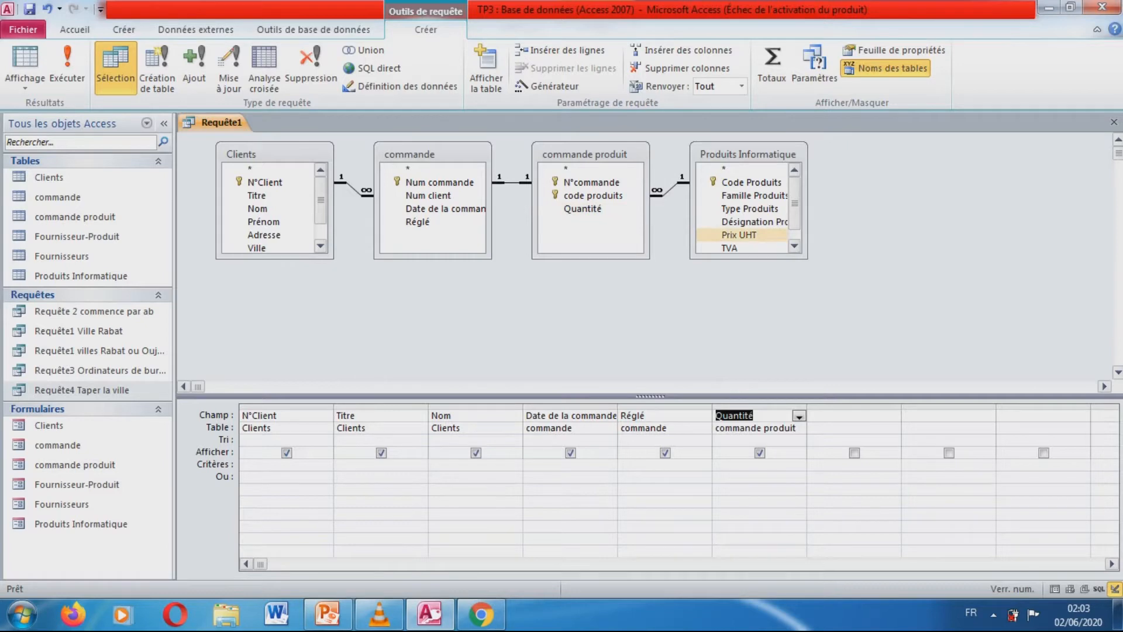
double_click(739, 234)
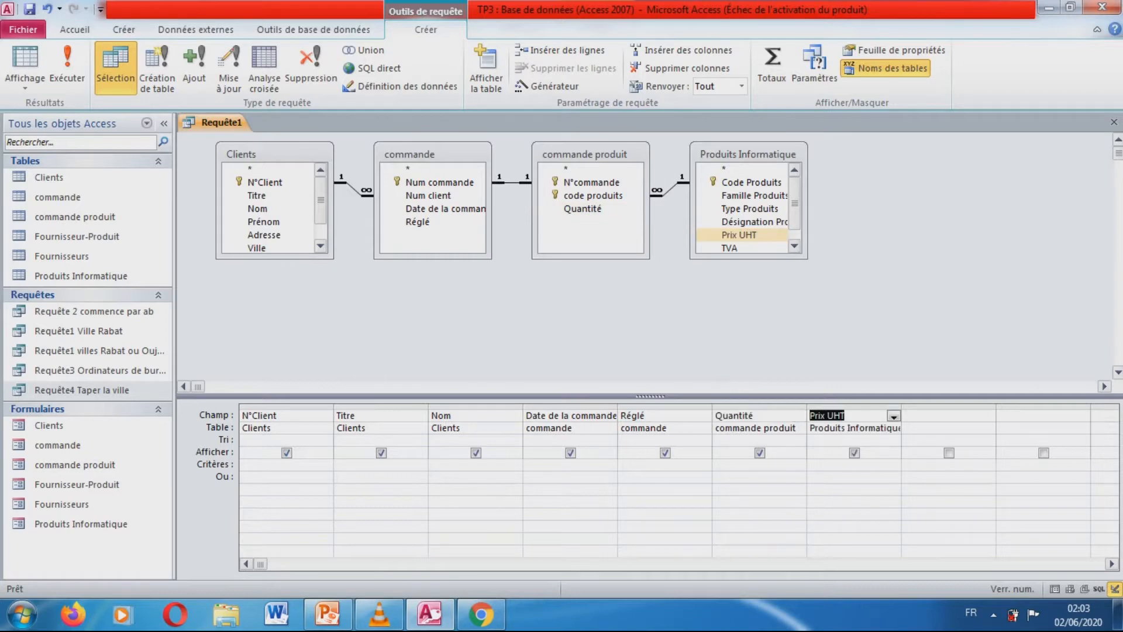
double_click(729, 249)
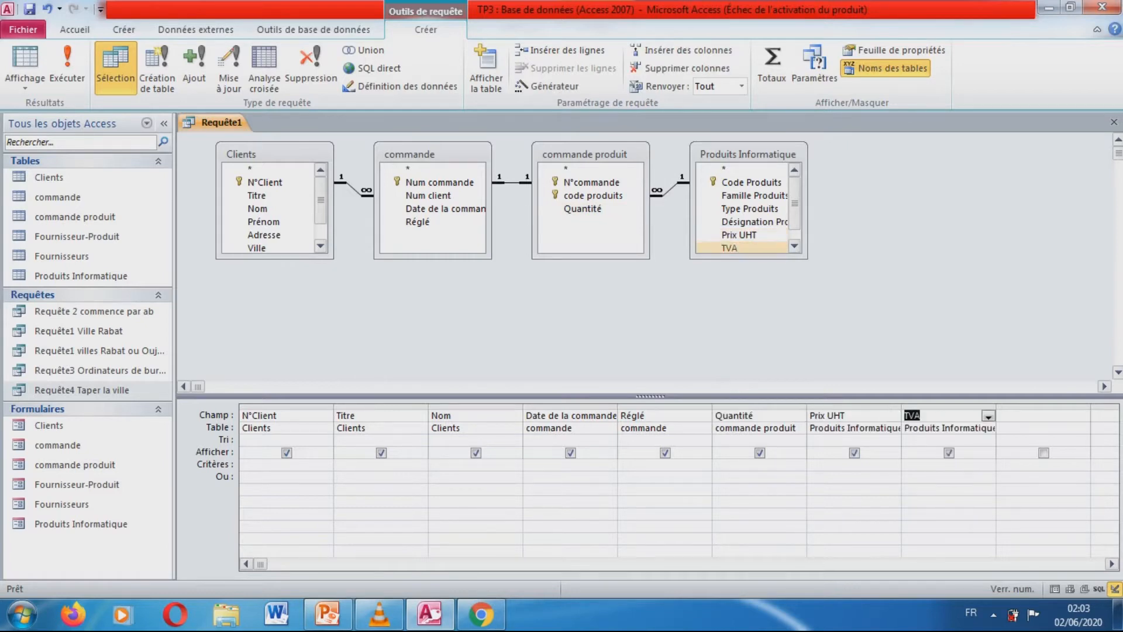
scroll(742, 209, down, 1)
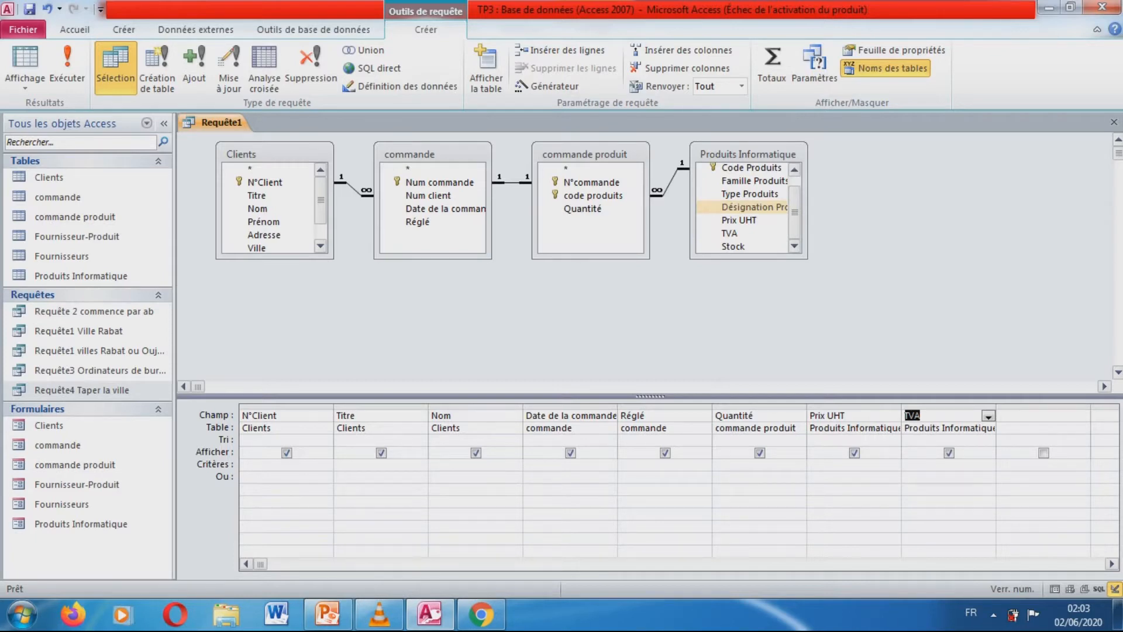
double_click(753, 207)
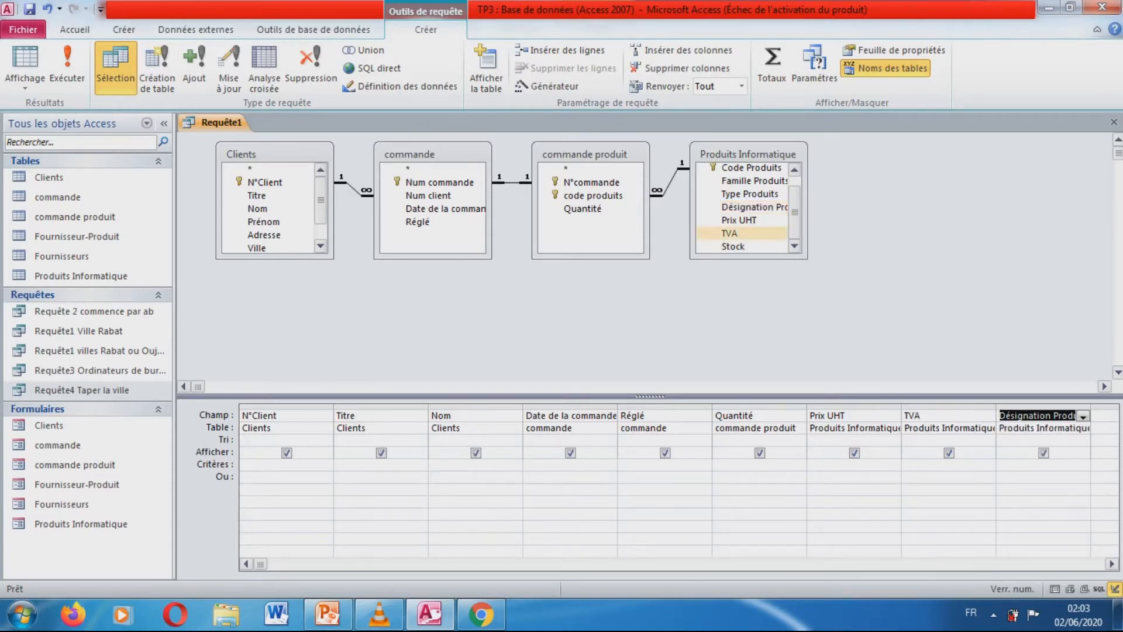
double_click(750, 194)
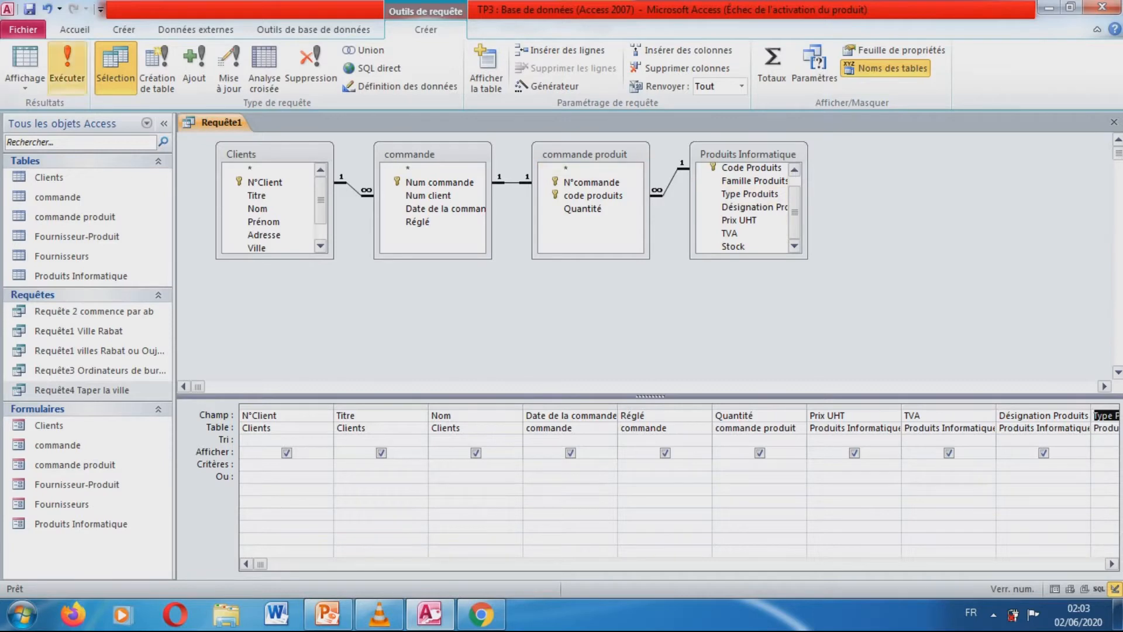
click(67, 64)
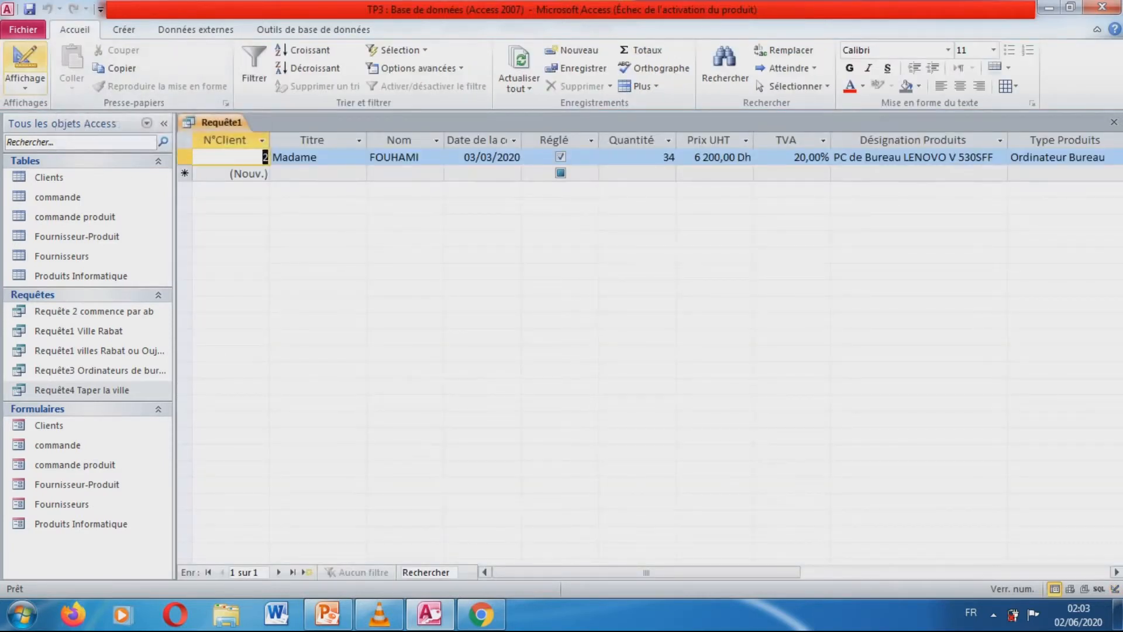
click(25, 59)
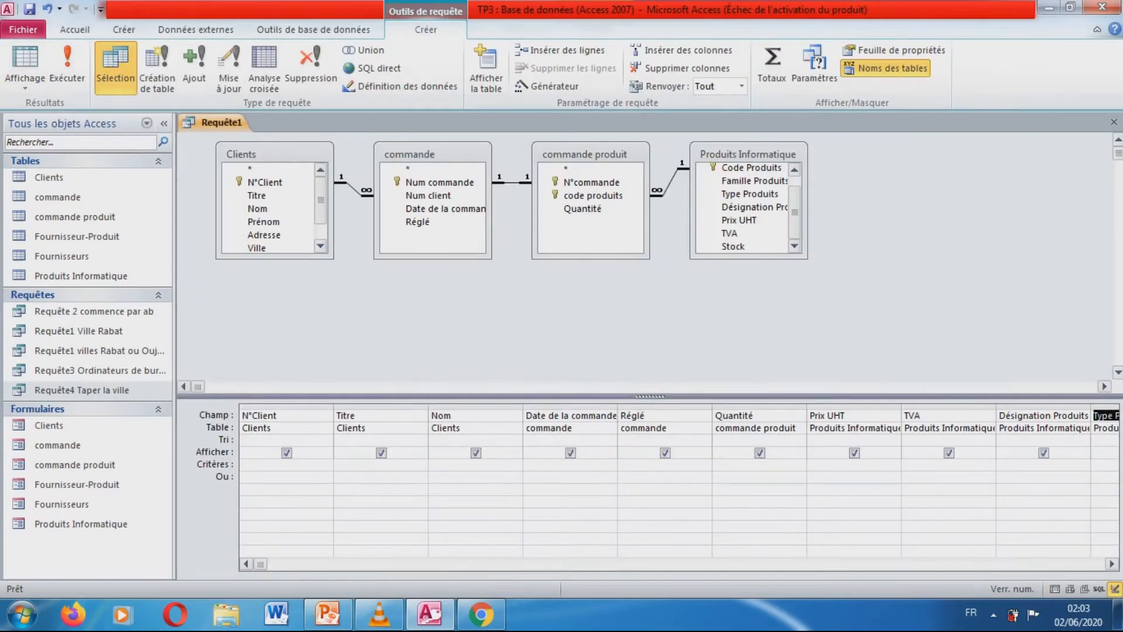
- Set the order date criterion to "*/03/2020" to keep only March 2020 orders
click(553, 465)
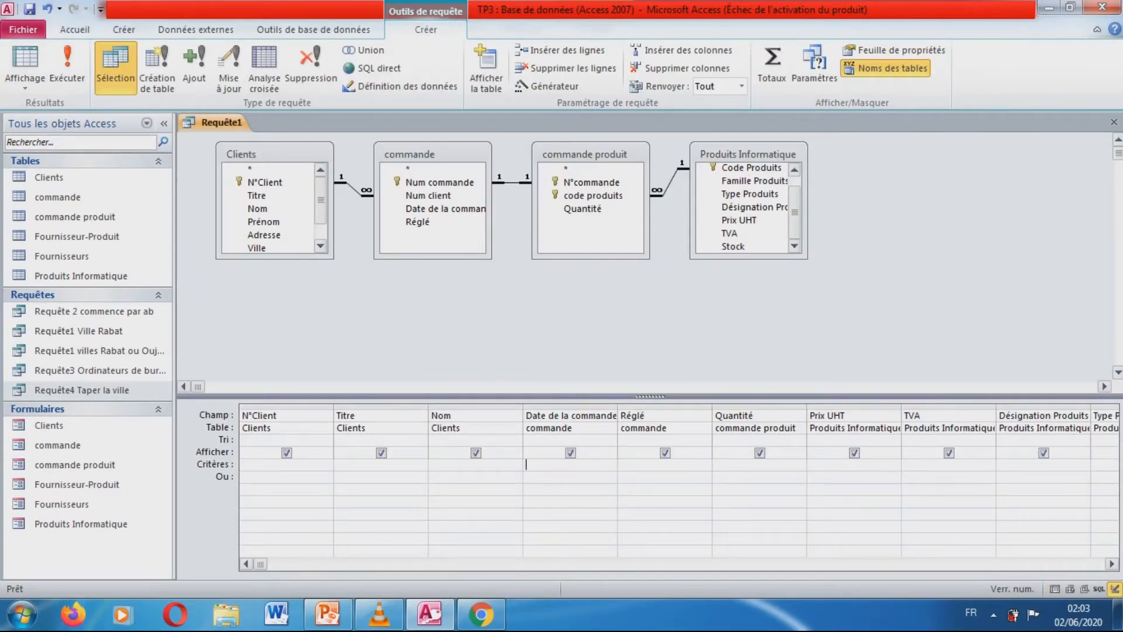
click(269, 465)
click(553, 477)
text(*/*)
key(BackSpace)
text(03/2020)
click(756, 416)
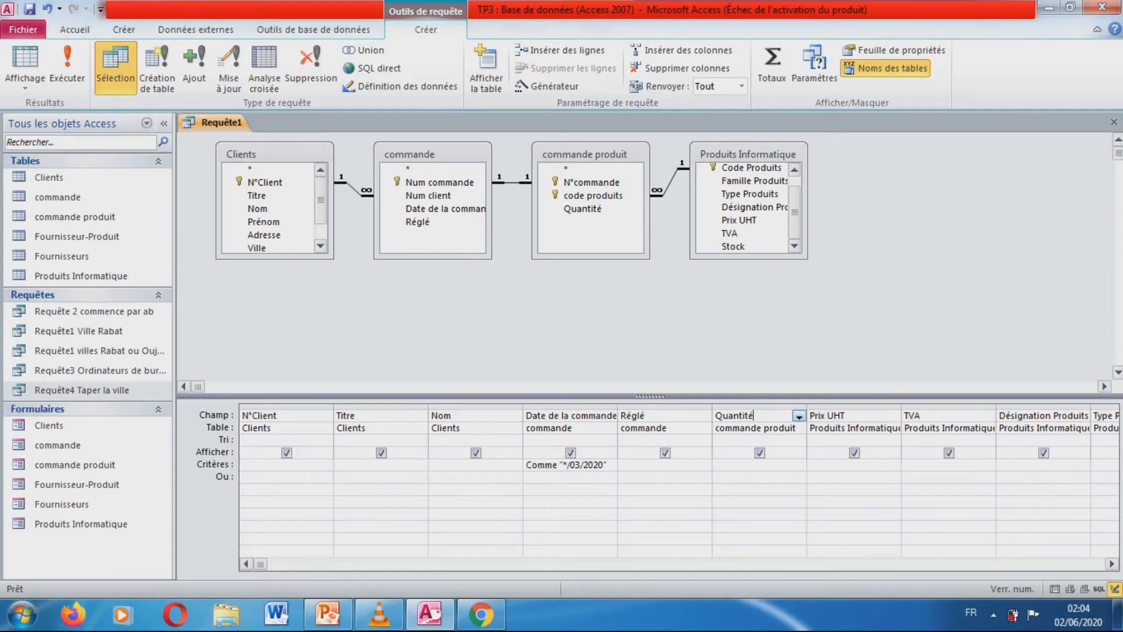
click(800, 416)
click(799, 416)
click(784, 428)
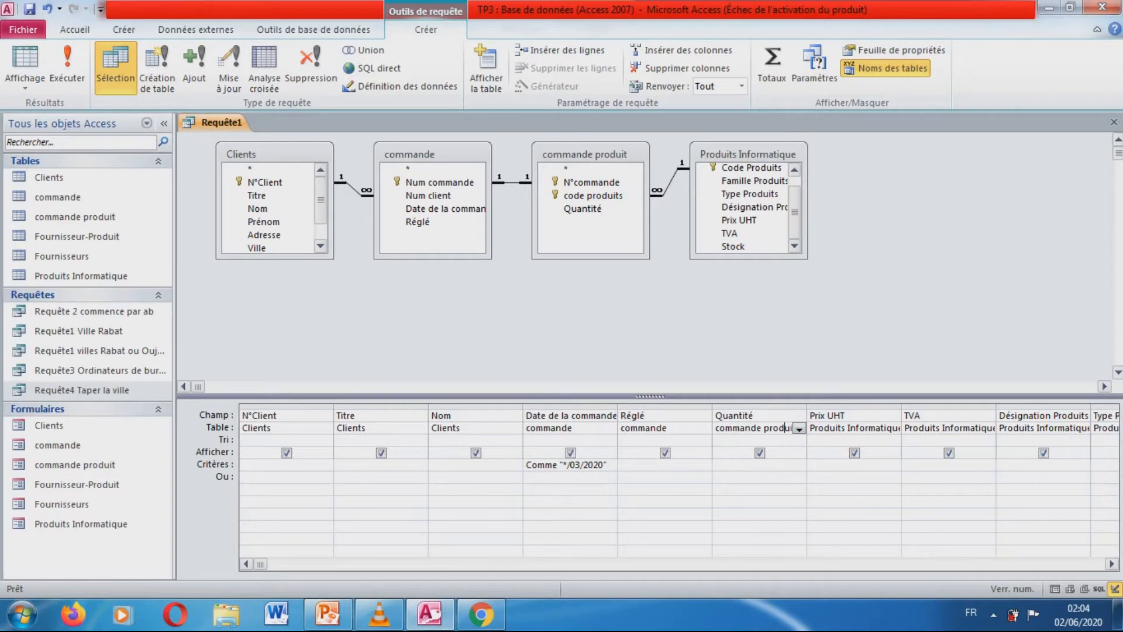
click(848, 428)
click(893, 429)
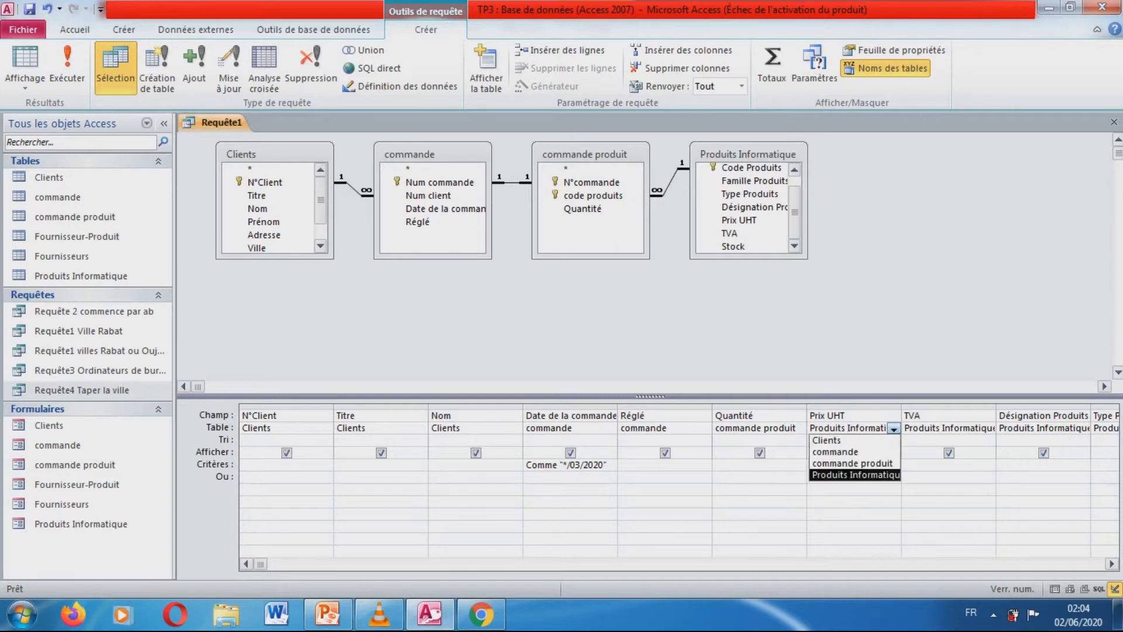
click(894, 429)
- Change the Prix UHT column's field to Type Produits and the TVA column's field to Désignation Produits
click(846, 415)
click(893, 416)
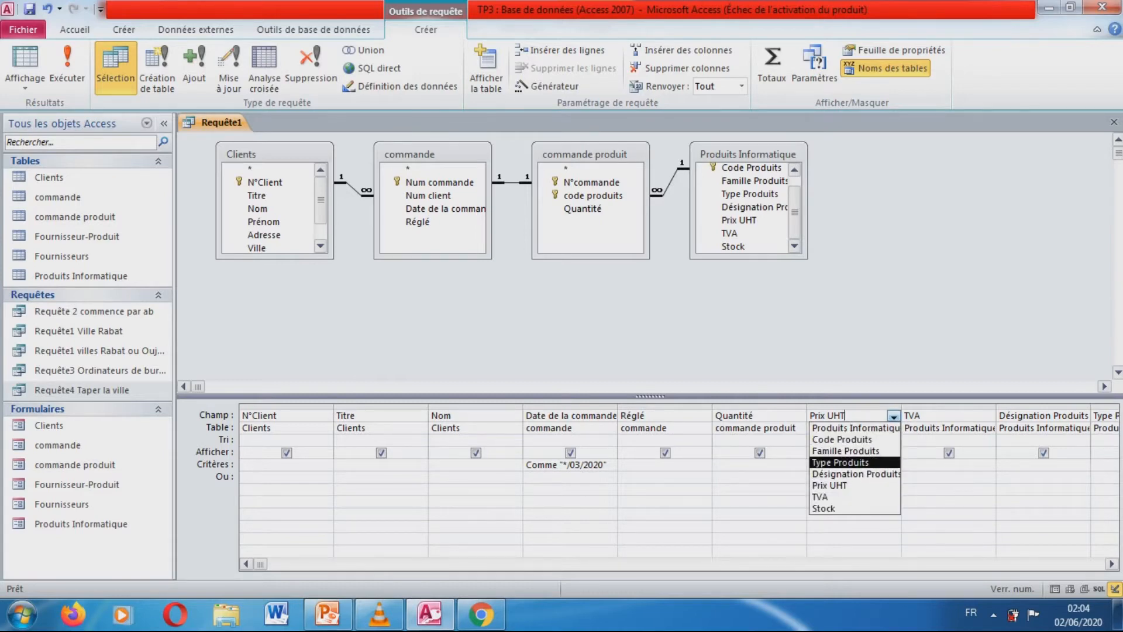
click(842, 462)
click(943, 427)
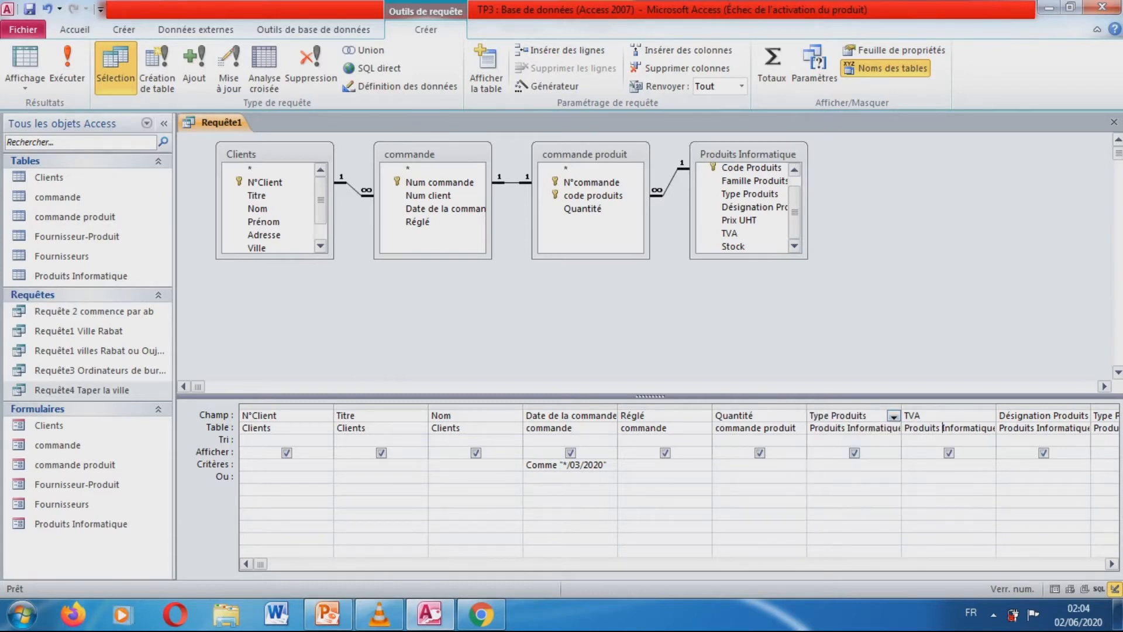
click(920, 415)
click(988, 416)
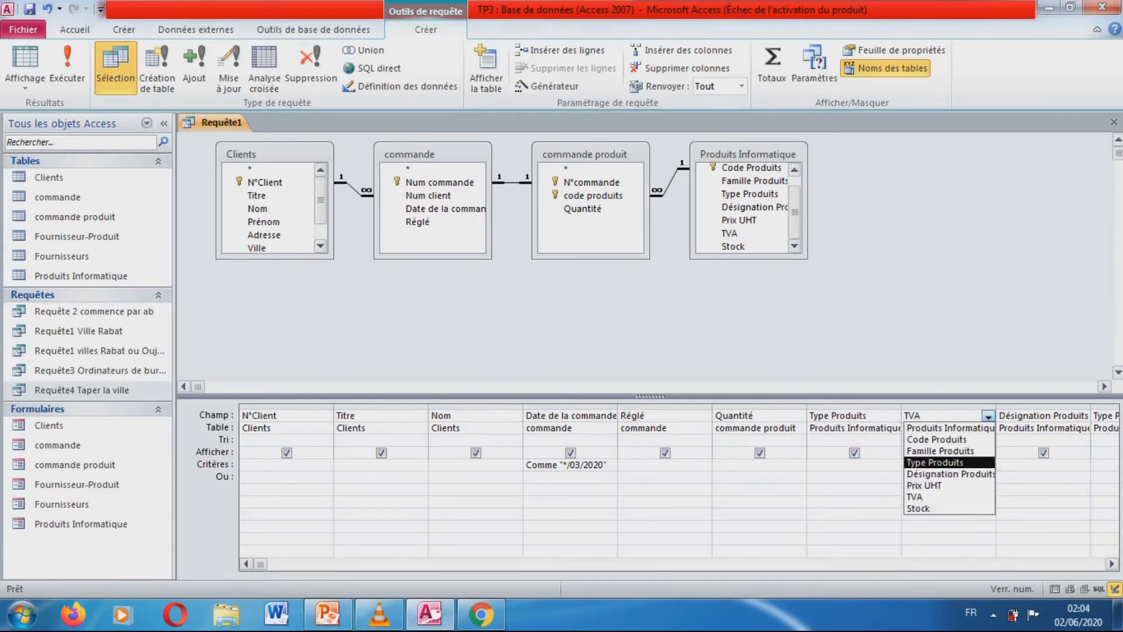
click(950, 474)
- Change the original Désignation Produits column's field to Prix UHT and the final Type Produits column's field to TVA
click(1038, 427)
click(1053, 415)
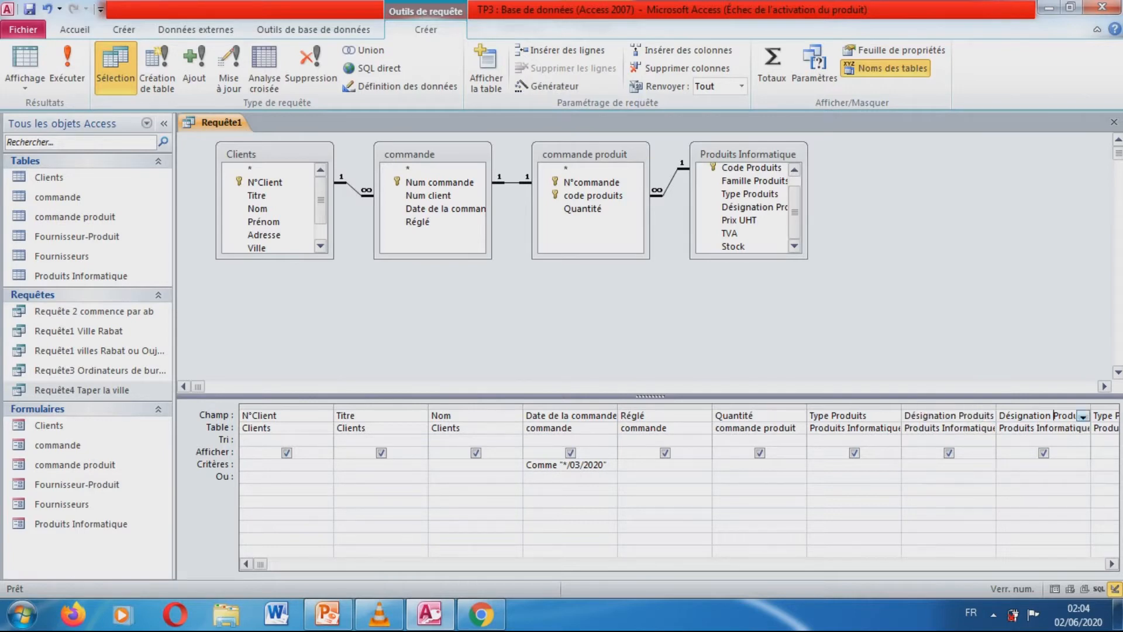
click(1083, 416)
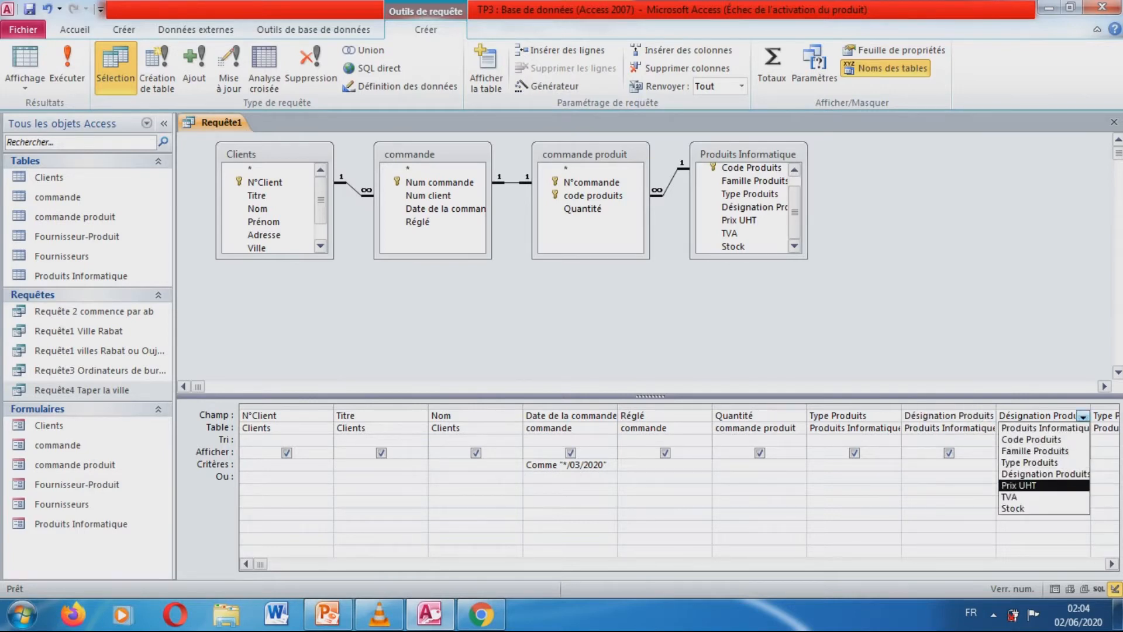
key(Return)
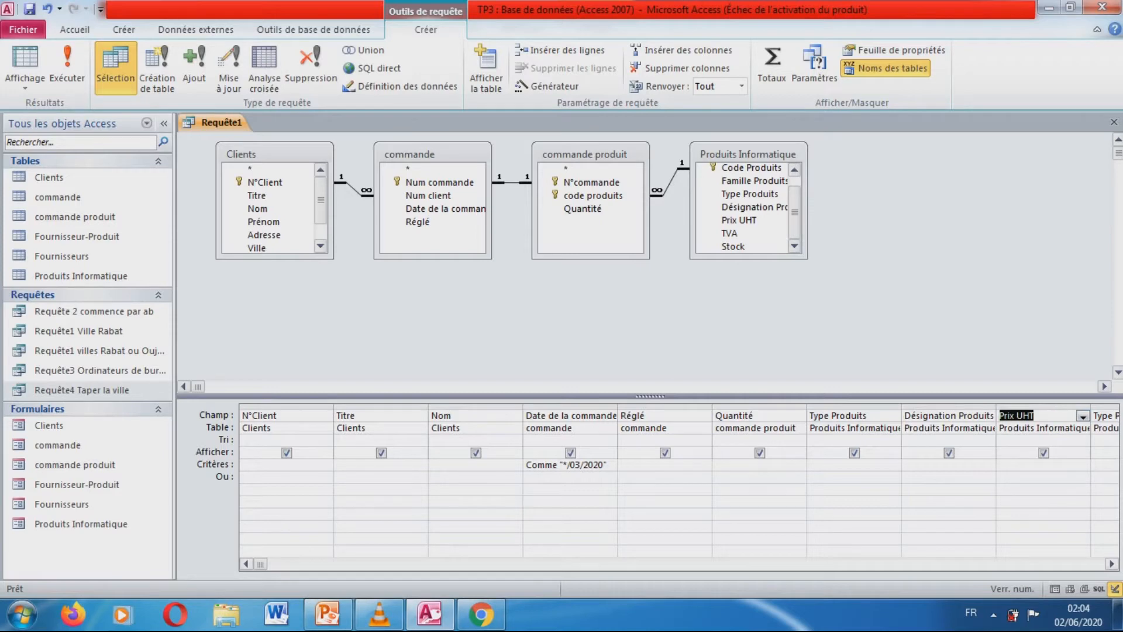
click(1112, 564)
click(1112, 564)
click(1112, 564)
click(894, 416)
click(894, 416)
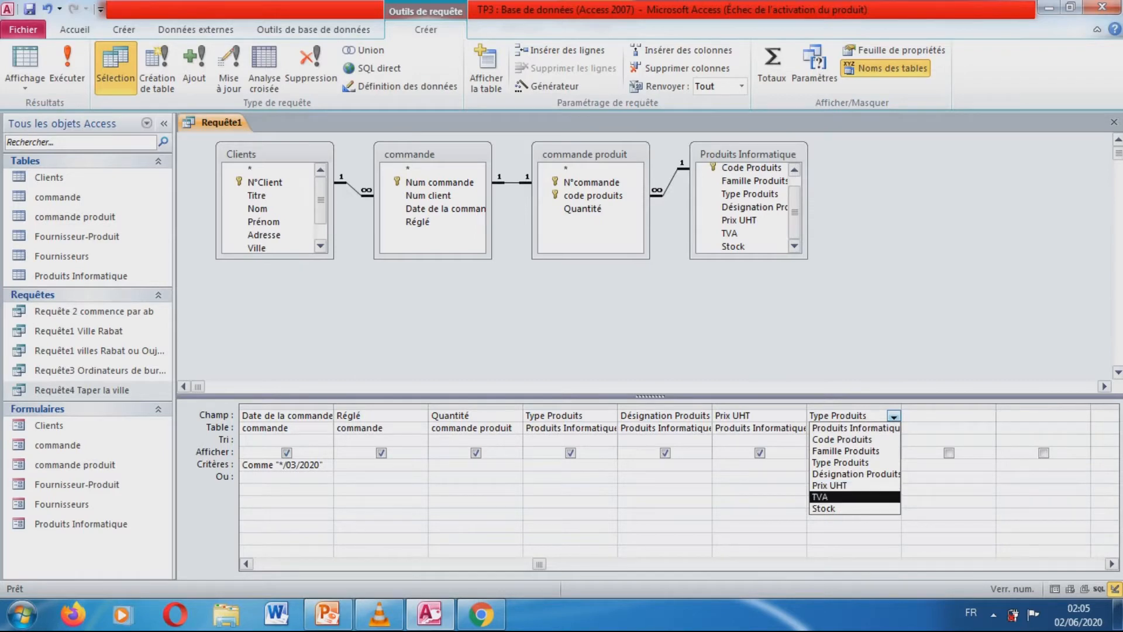
key(Return)
- Start a calculated field with the expression =[]*[] in the empty column after TVA
click(987, 416)
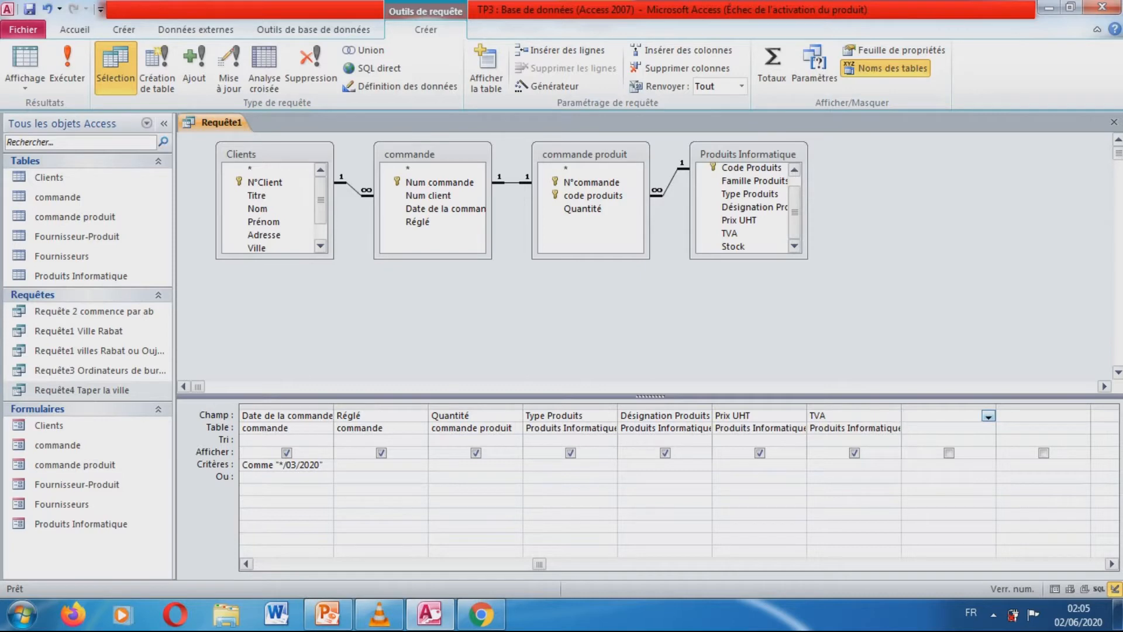
text(=[]*[])
key(Return)
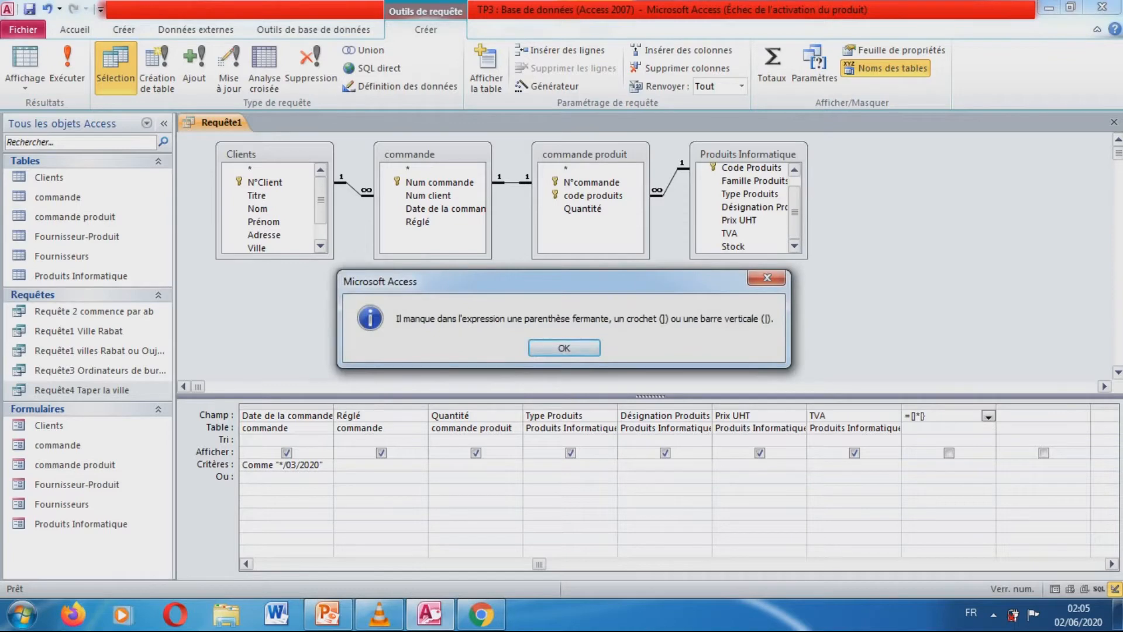
key(Return)
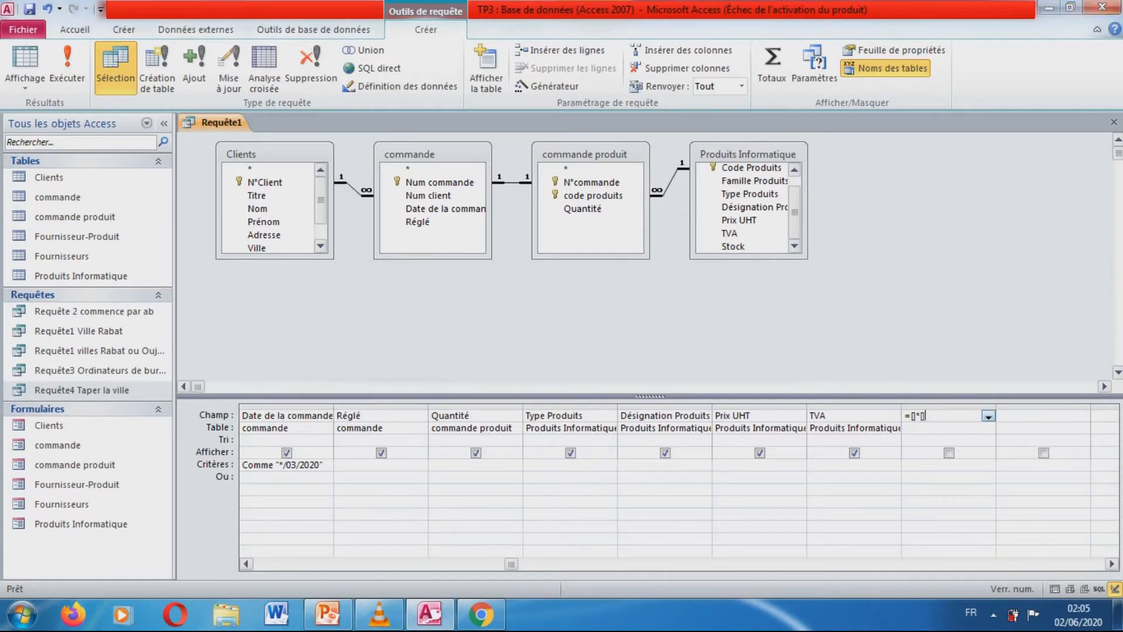
- Copy the Prix UHT field name into the calculated field's first brackets and widen that column
click(826, 416)
key(shift+Tab)
key(ctrl+c)
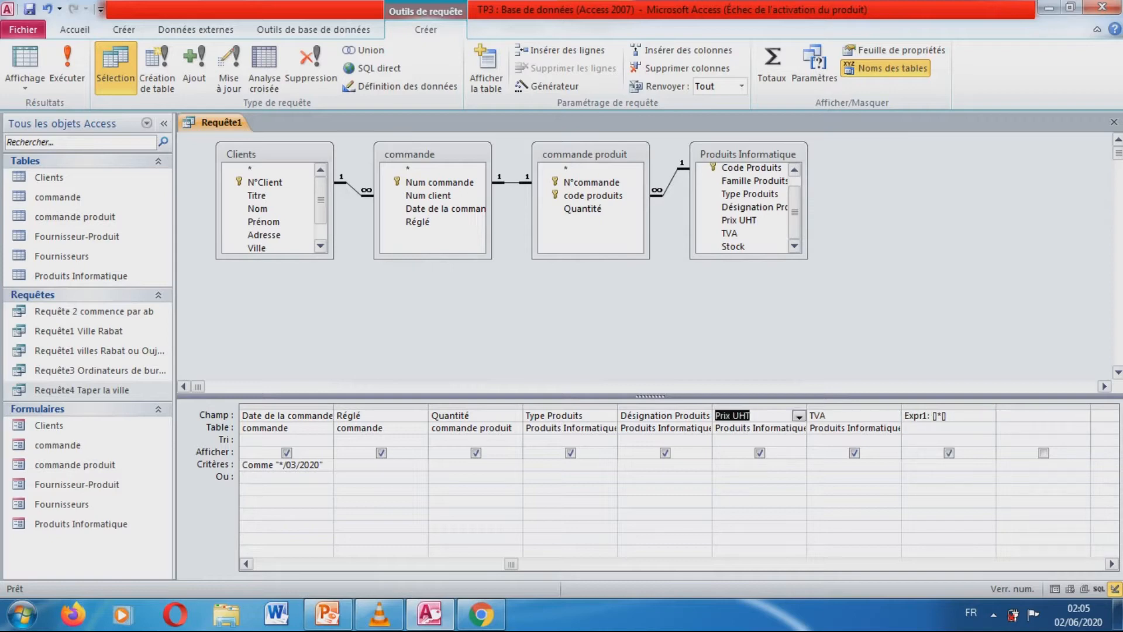
click(936, 415)
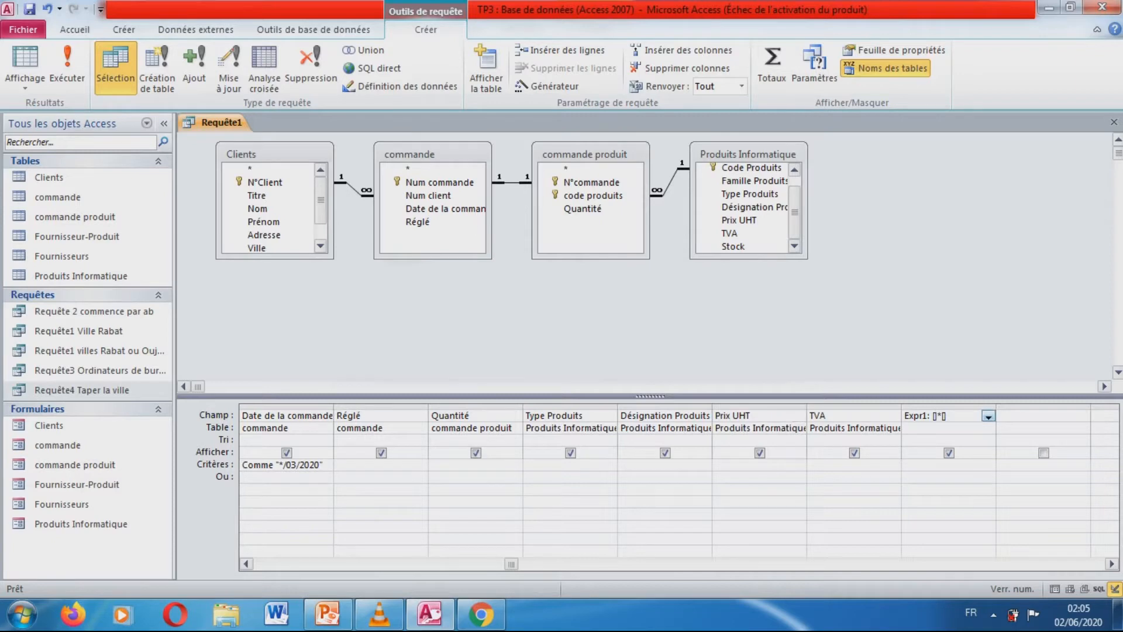
key(ctrl+v)
drag(996, 407, 1027, 407)
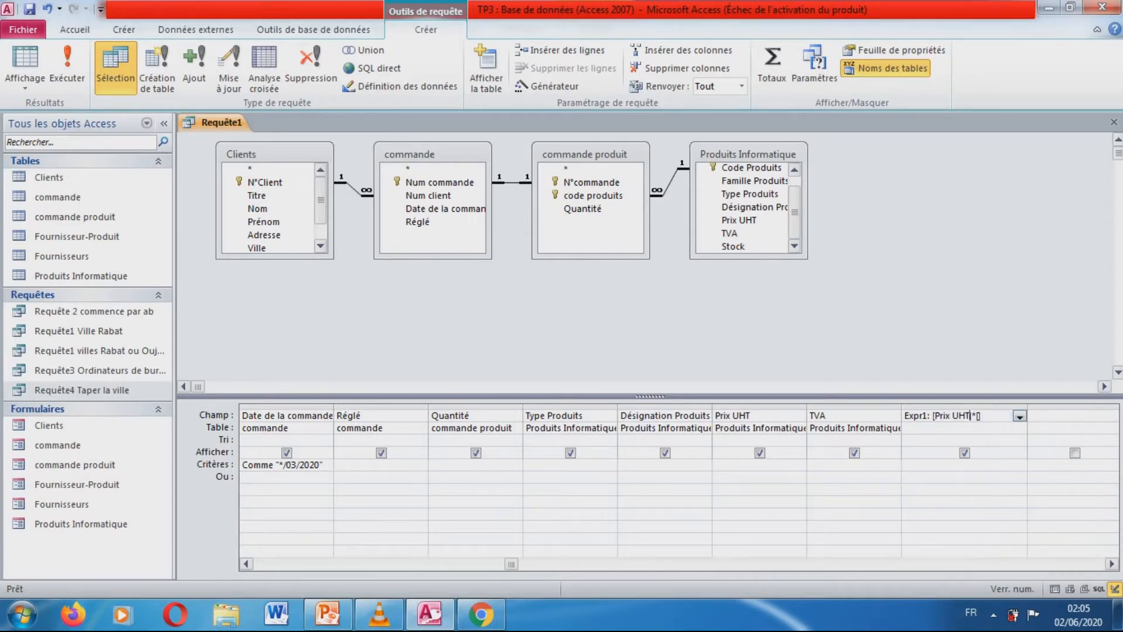
- Insert Quantité in the second brackets and complete the expression as ([Prix UHT]*[Quantité])*1,2
drag(470, 416, 432, 416)
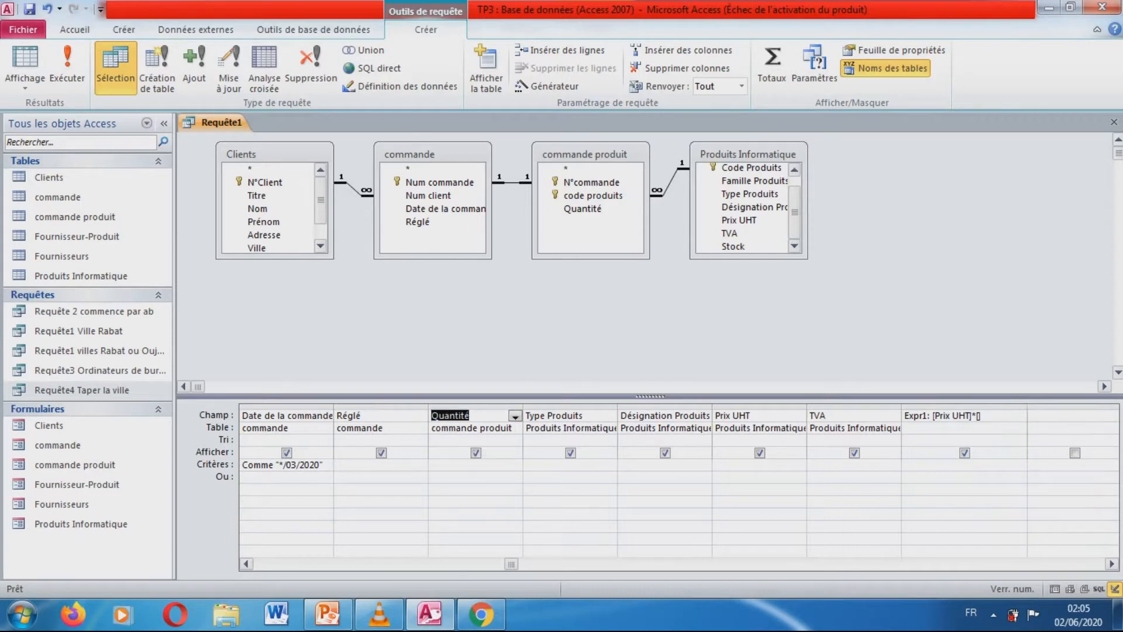
click(906, 428)
click(978, 416)
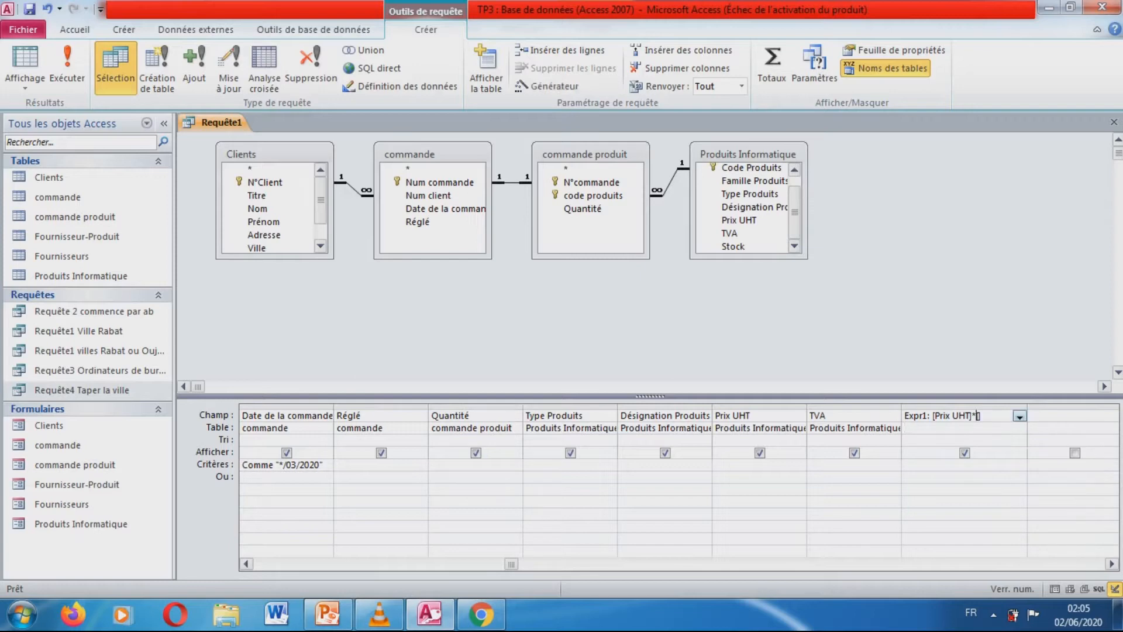
text(Quantité]))
key(Left)
key(Left)
text(()
key(End)
text()*1,2)
- Copy the calculated field's full expression and paste it as the slide title of a new PowerPoint presentation
drag(1008, 416, 897, 416)
key(ctrl+c)
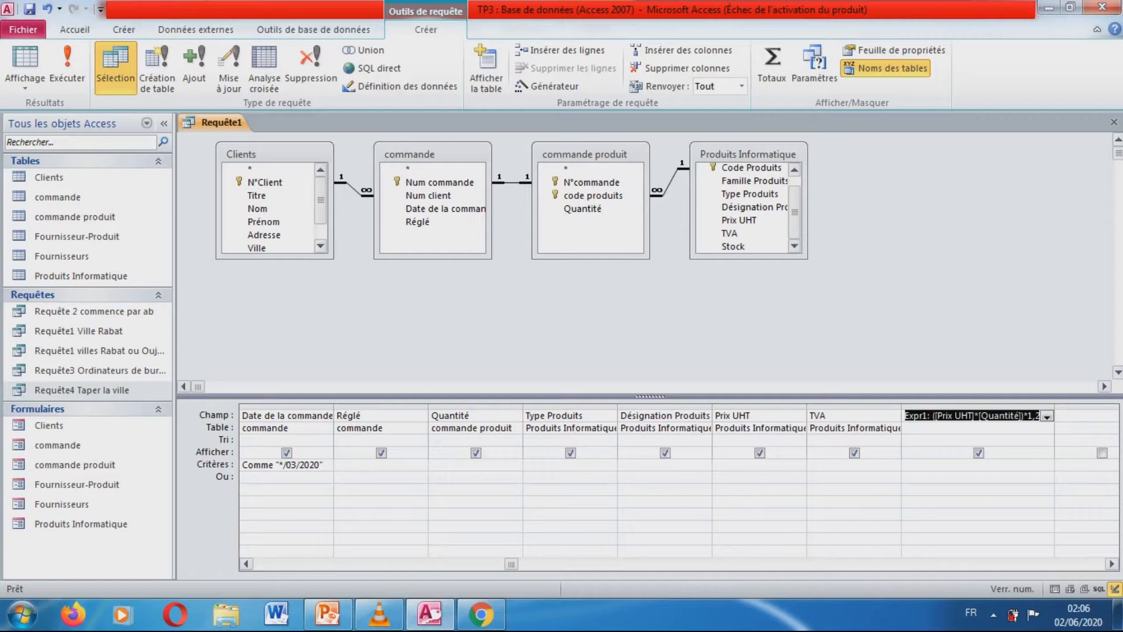
key(super)
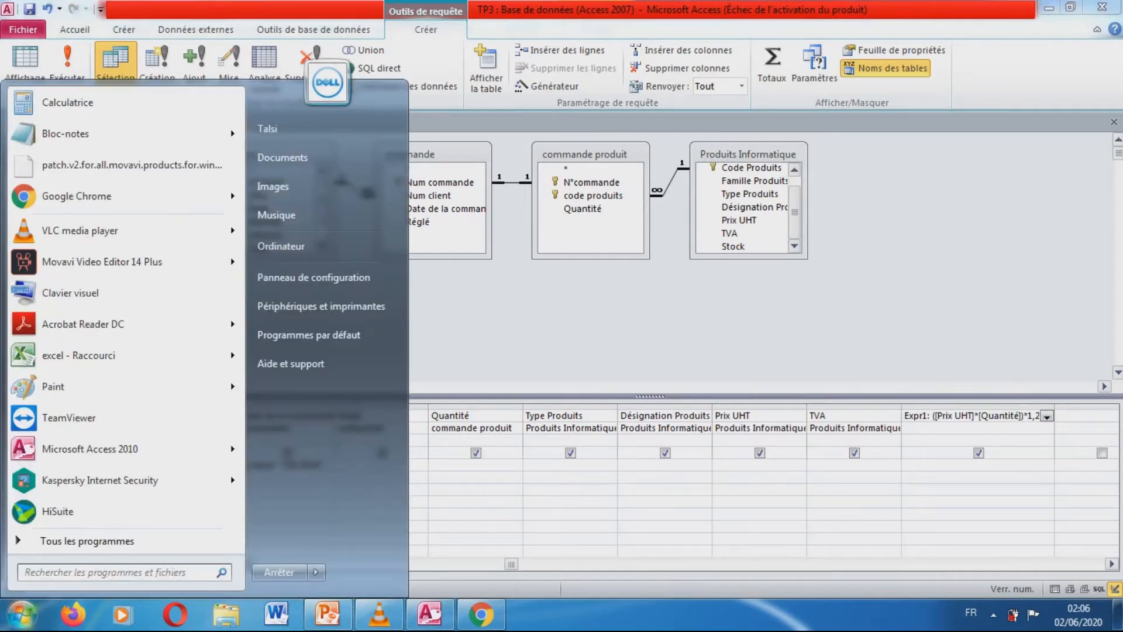
text(pow)
text(erpo)
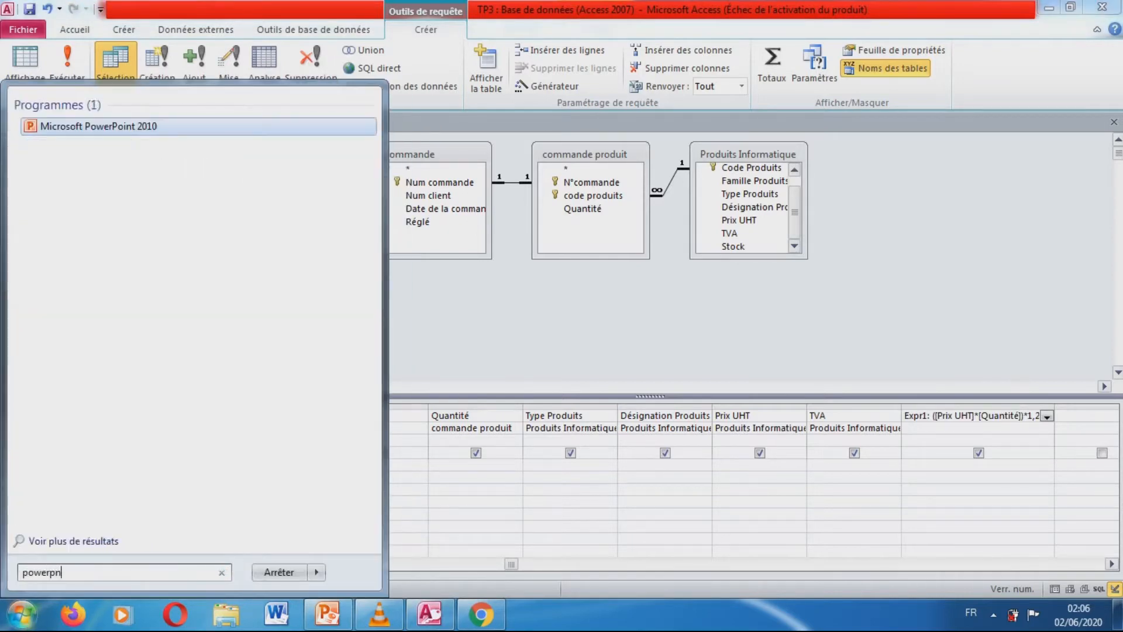
key(Return)
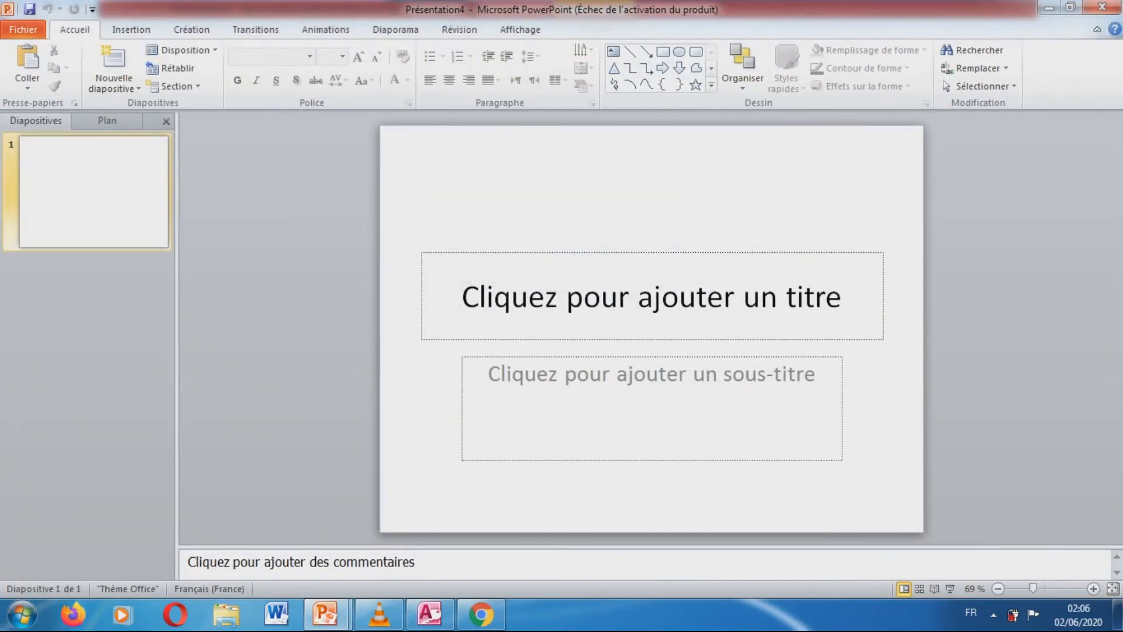
click(651, 296)
key(ctrl+v)
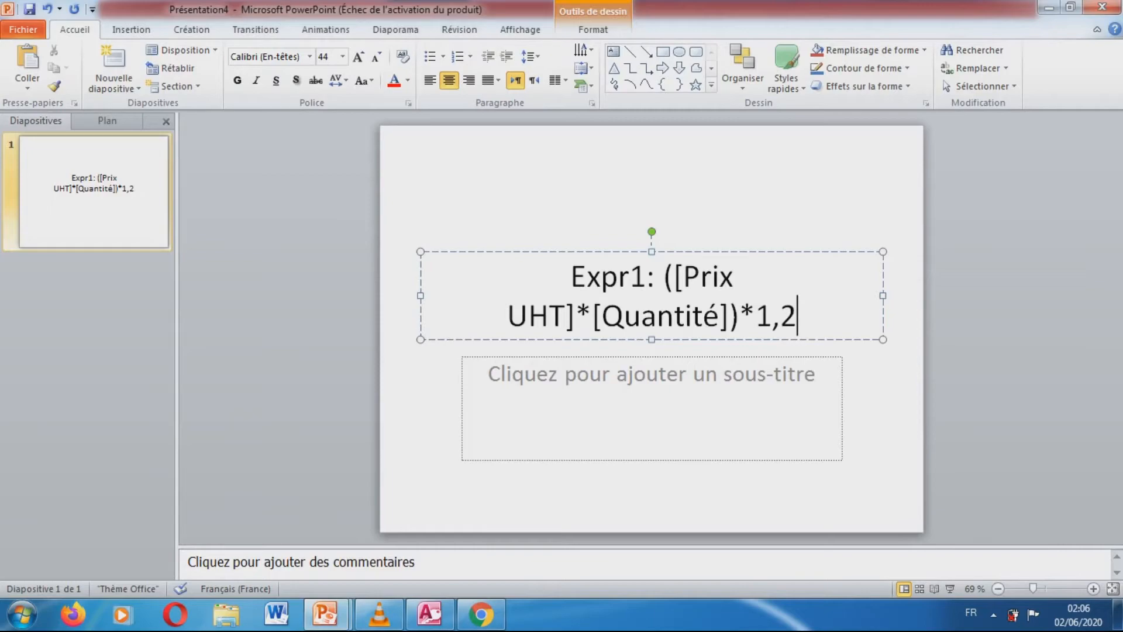
- Replace the Expr1: label in the slide title with = and display the slide full screen
click(652, 374)
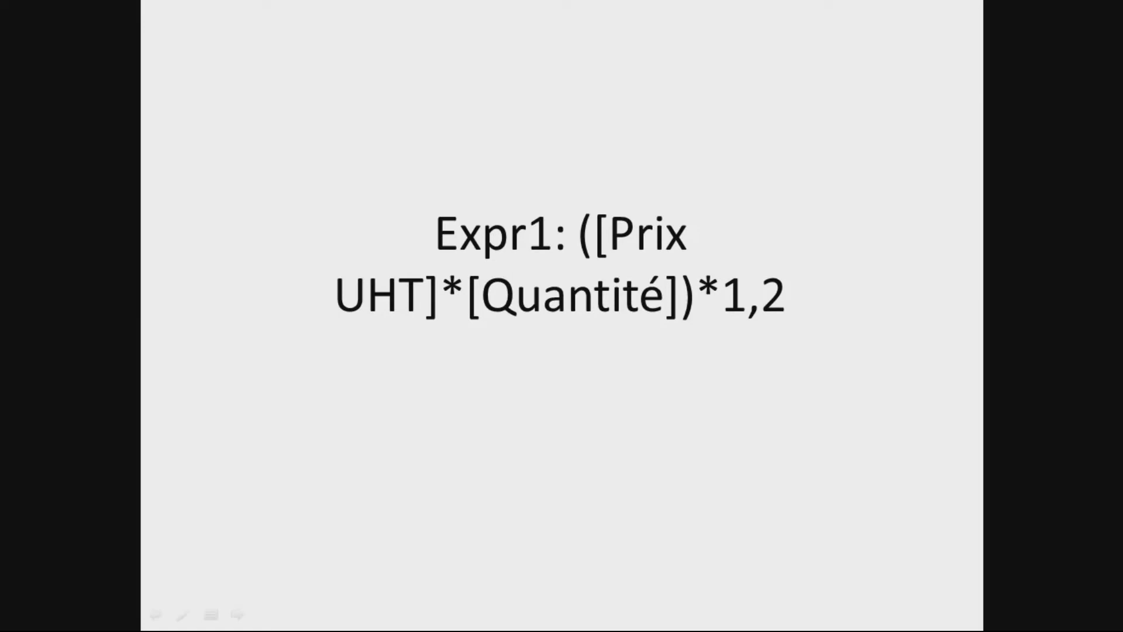
key(Escape)
click(647, 276)
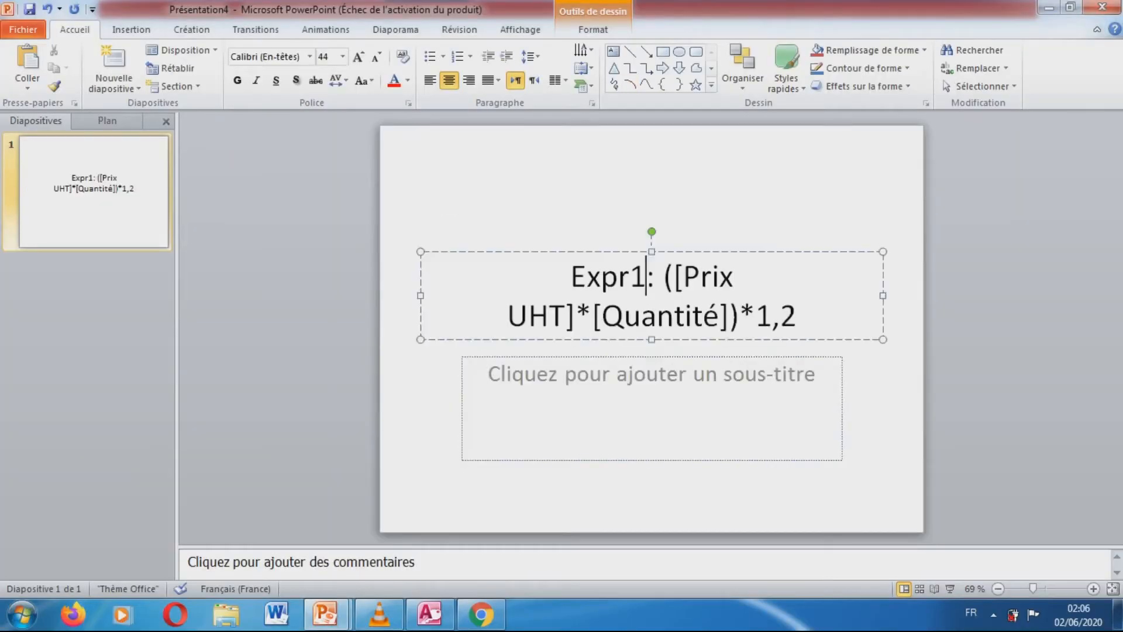
double_click(647, 276)
text(=)
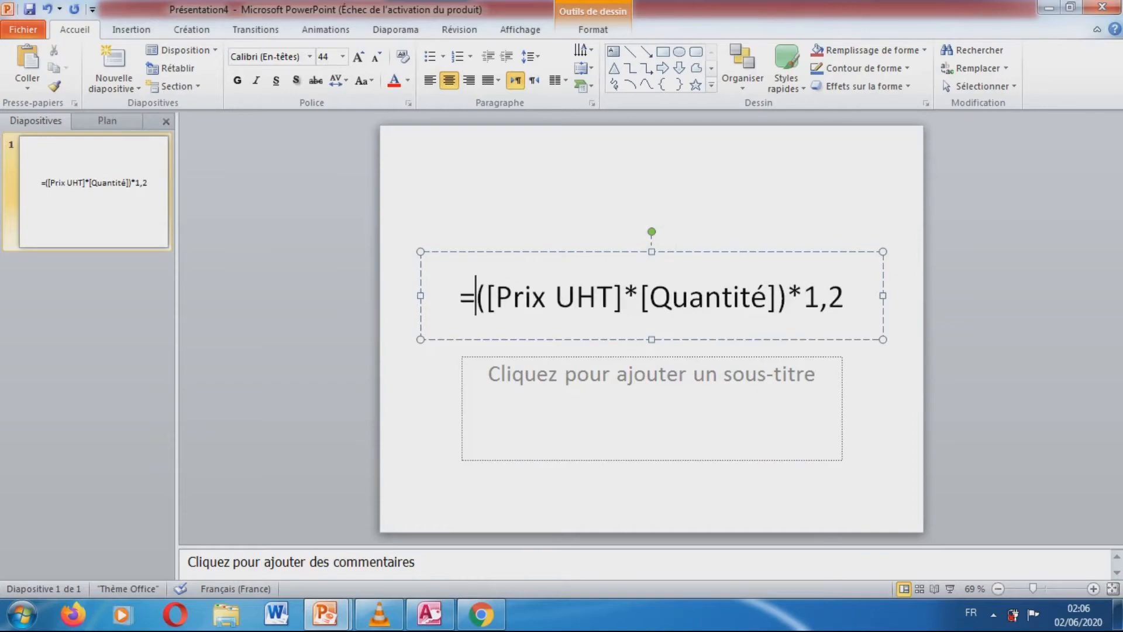
key(F5)
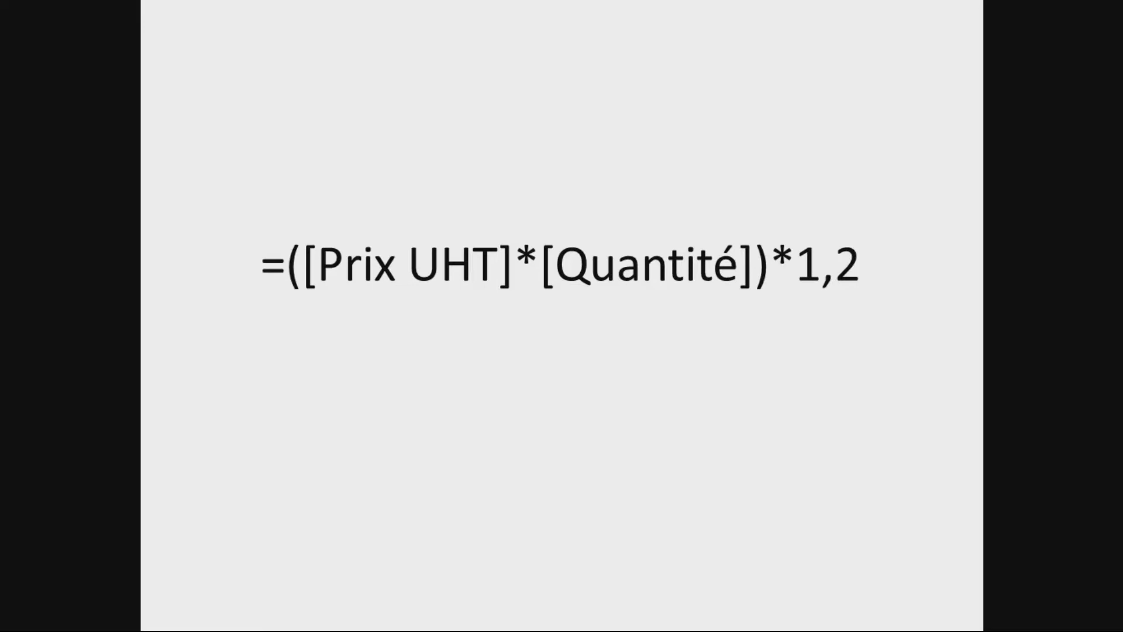
key(Escape)
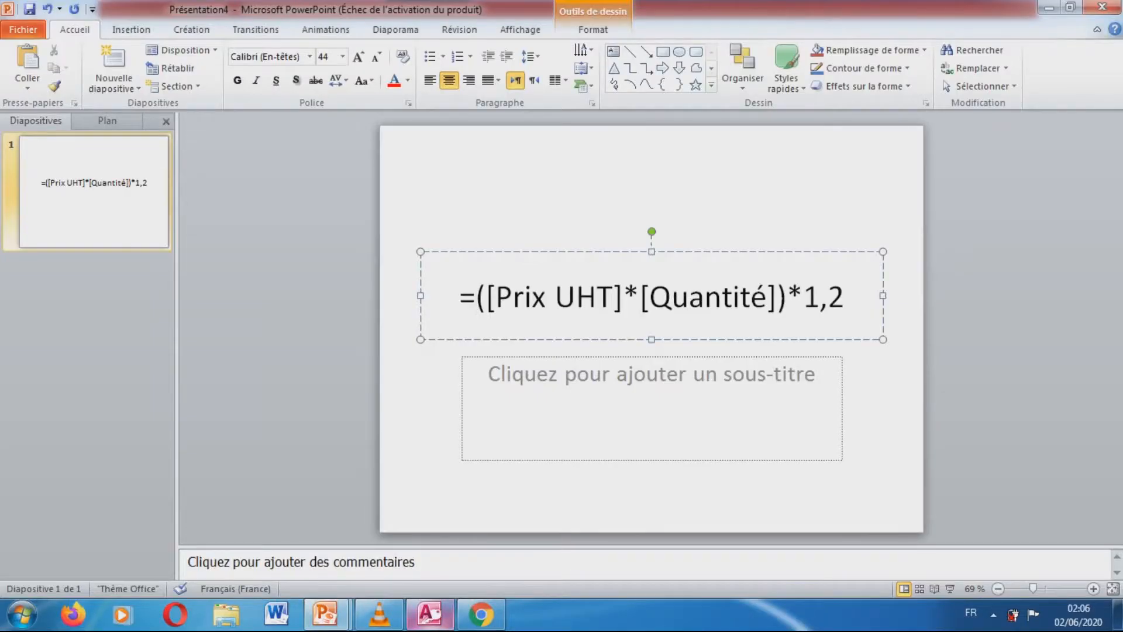
- Switch back to Access and rename the calculated field from Expr1 to Total PUTTC
key(alt+Tab)
click(972, 428)
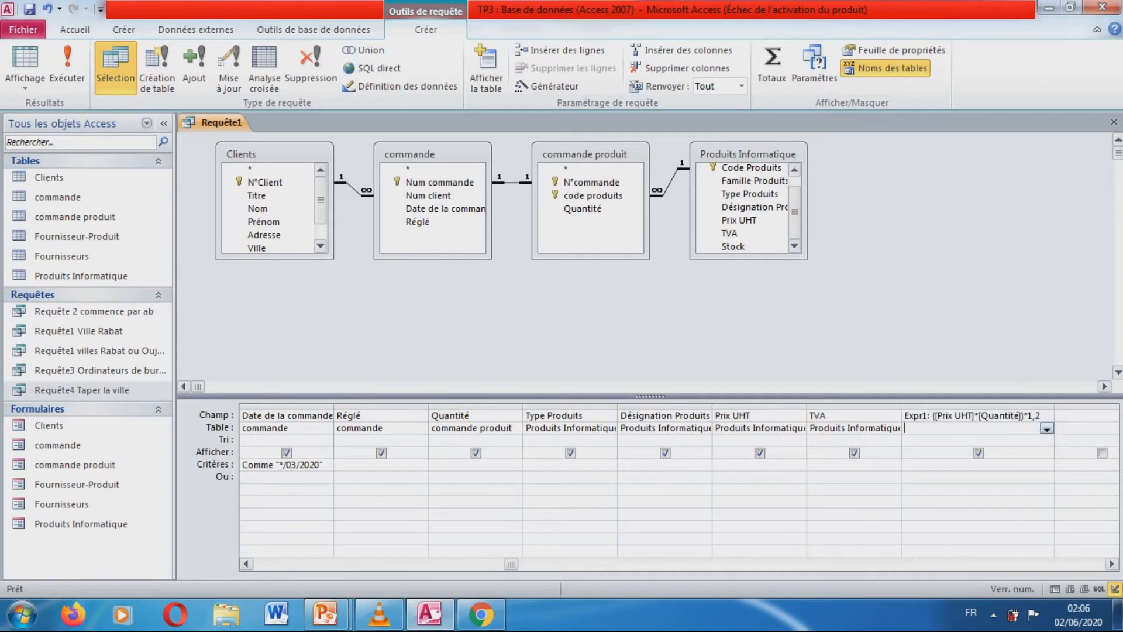
drag(928, 416, 904, 415)
text(Total)
text(U)
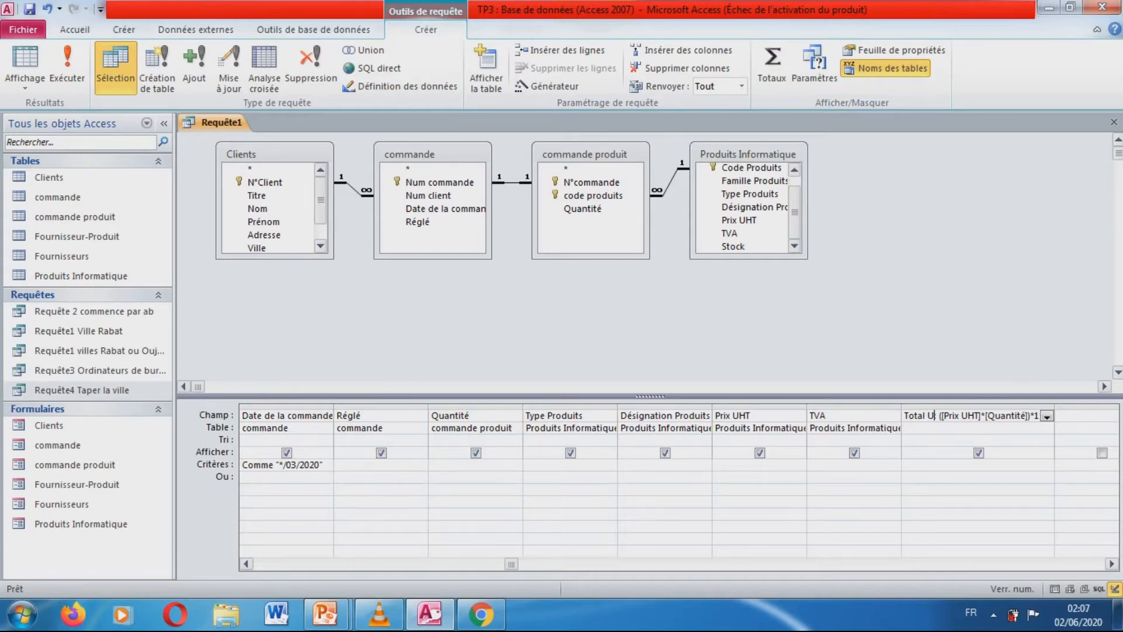
text(TT)
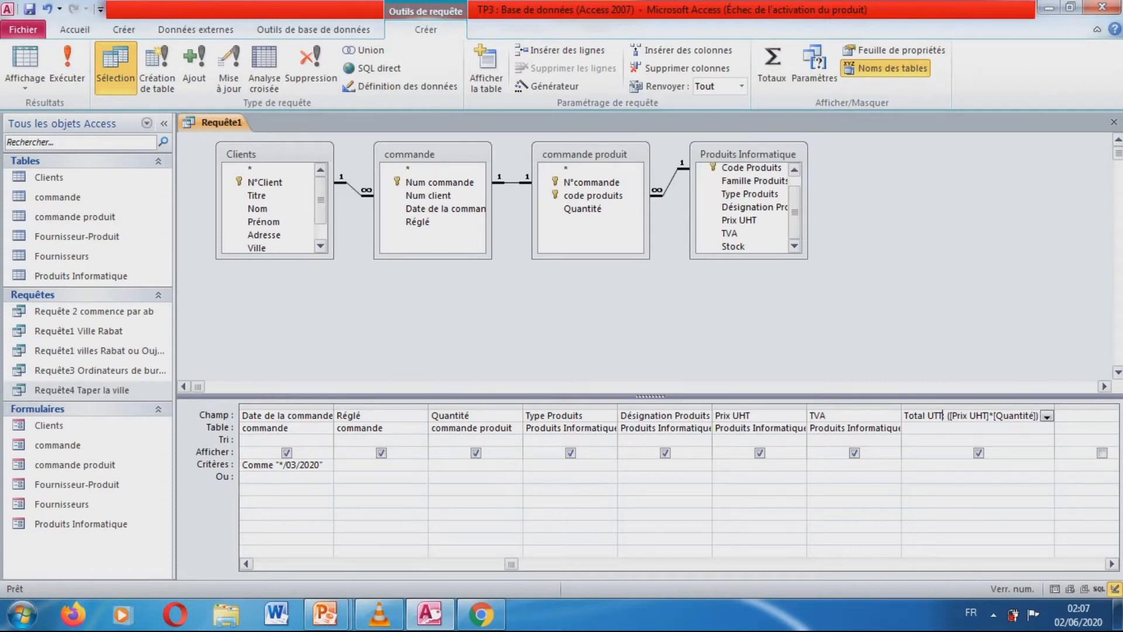
text(C: ([P)
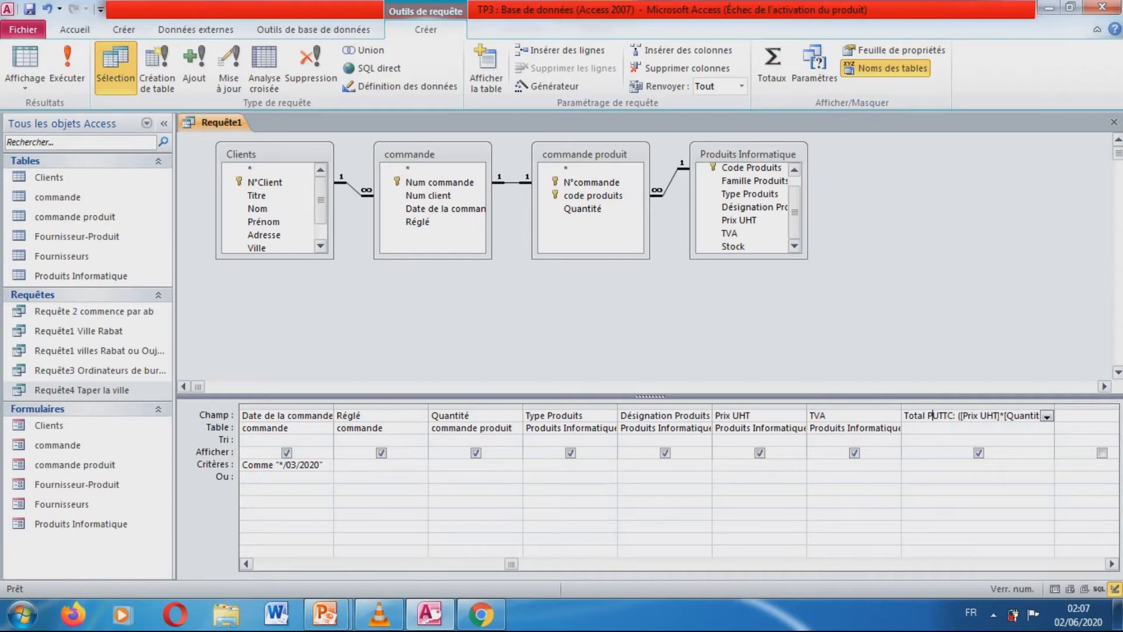
click(960, 513)
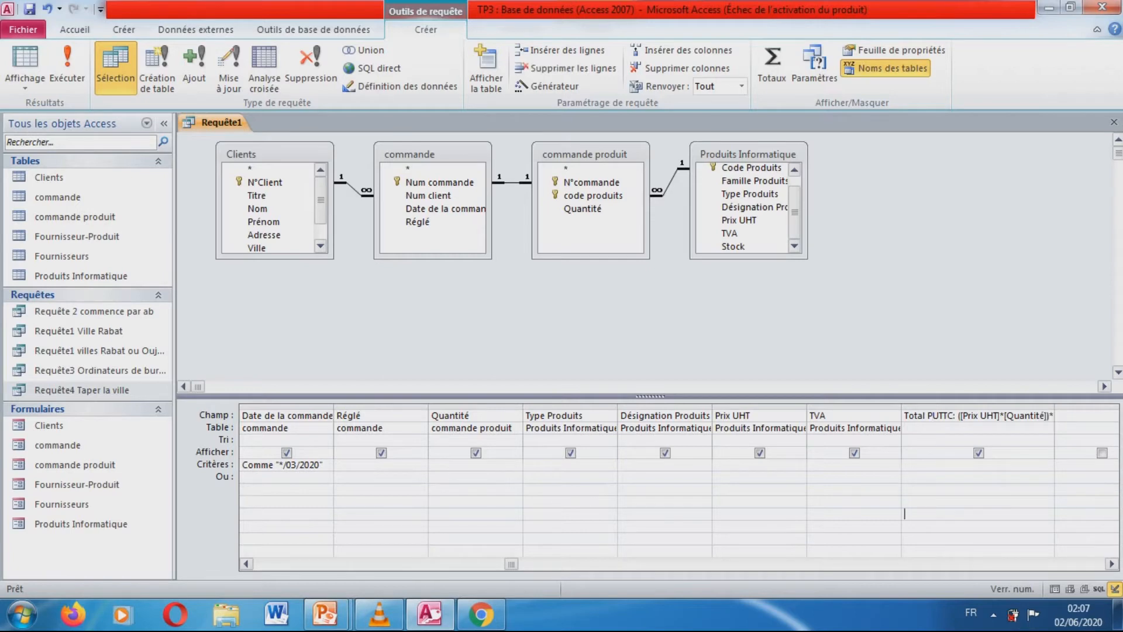
- Run the query, check the Total PUTTC column in the results and return to the query design
click(67, 61)
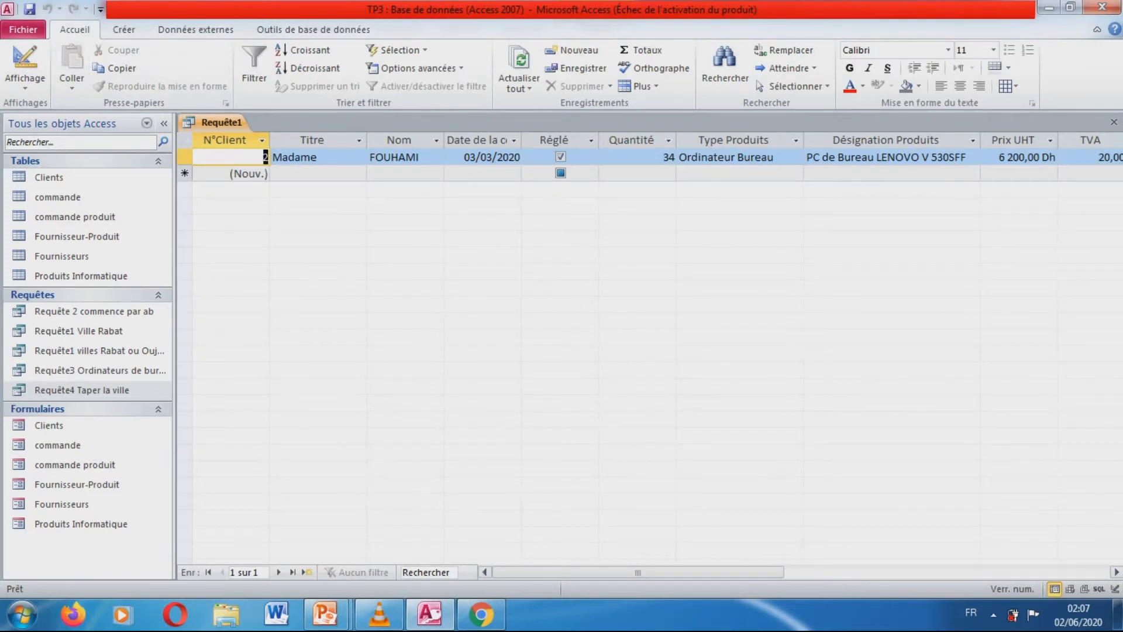
drag(638, 572, 801, 572)
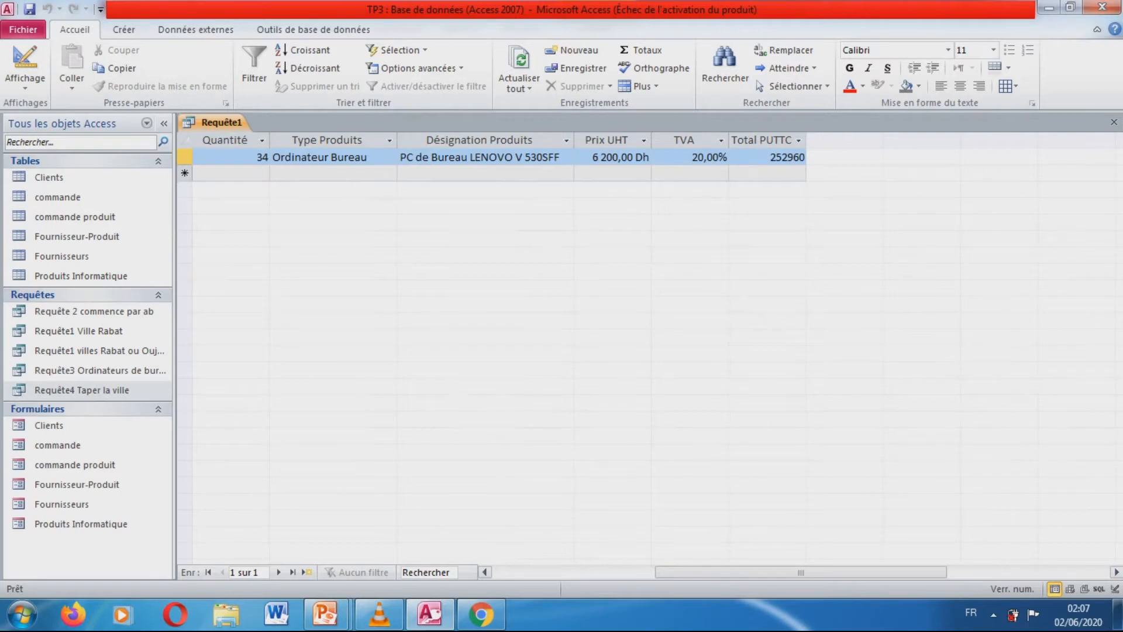
click(24, 60)
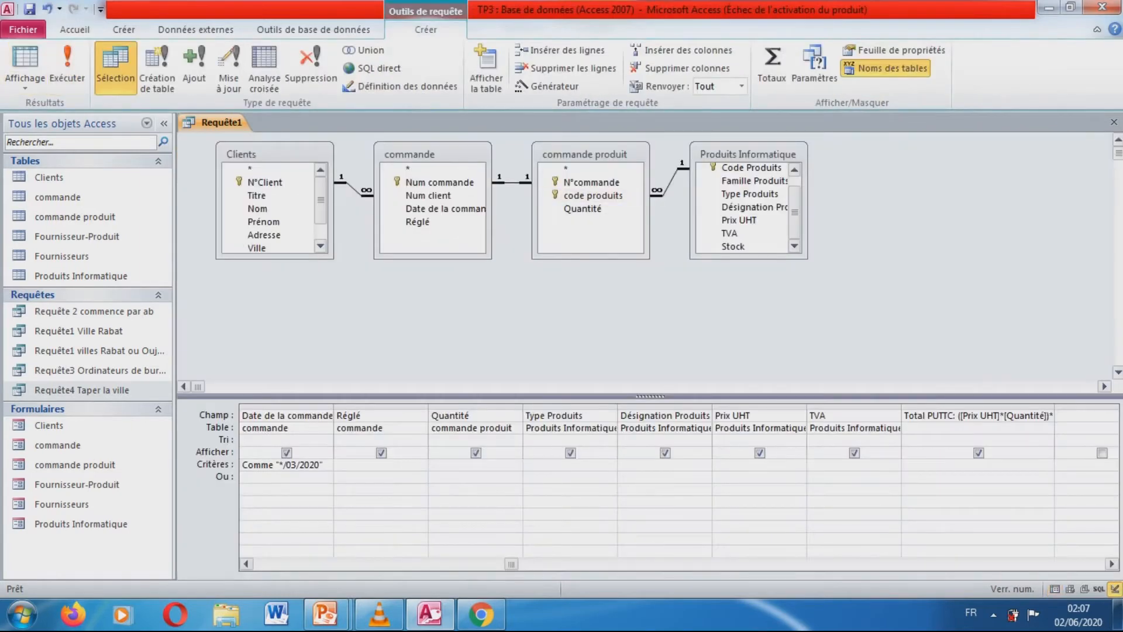
click(979, 429)
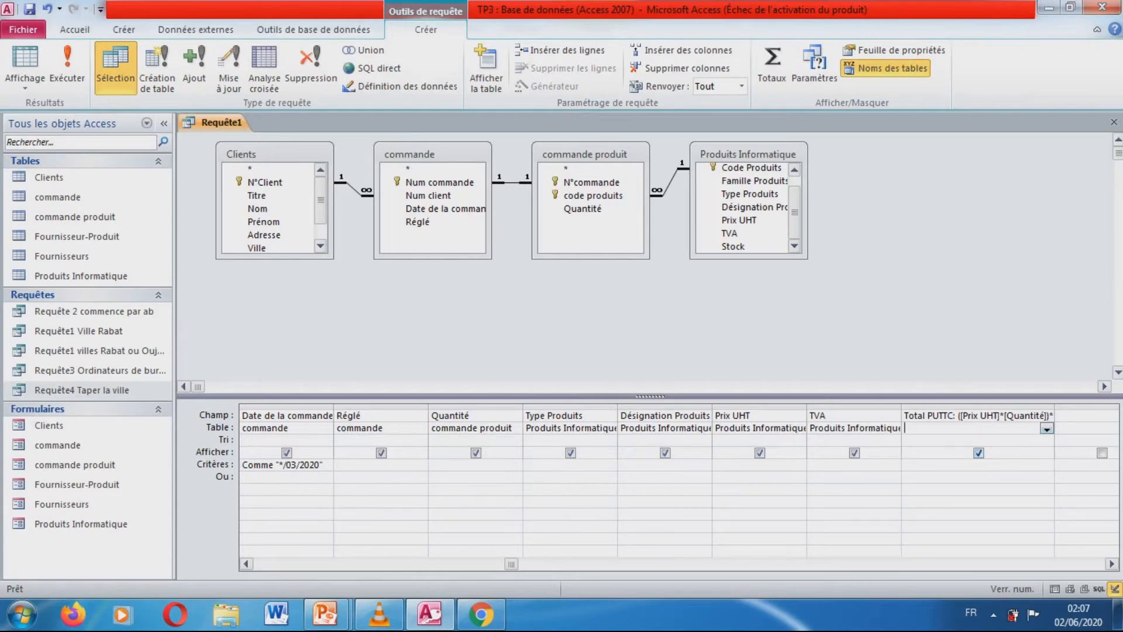
click(1047, 416)
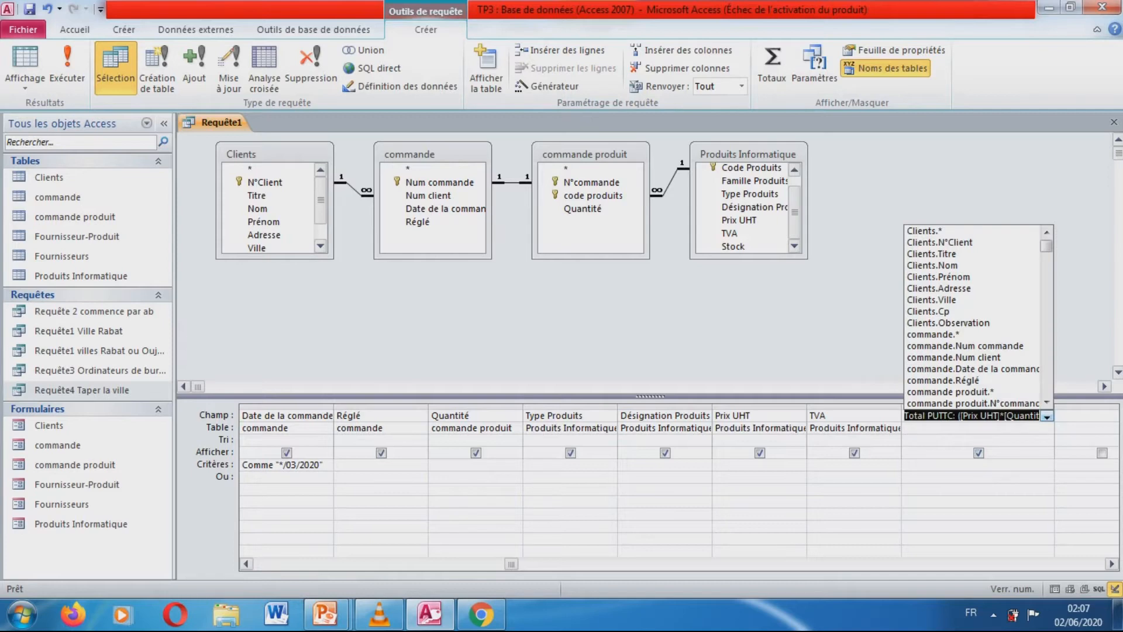
click(1047, 441)
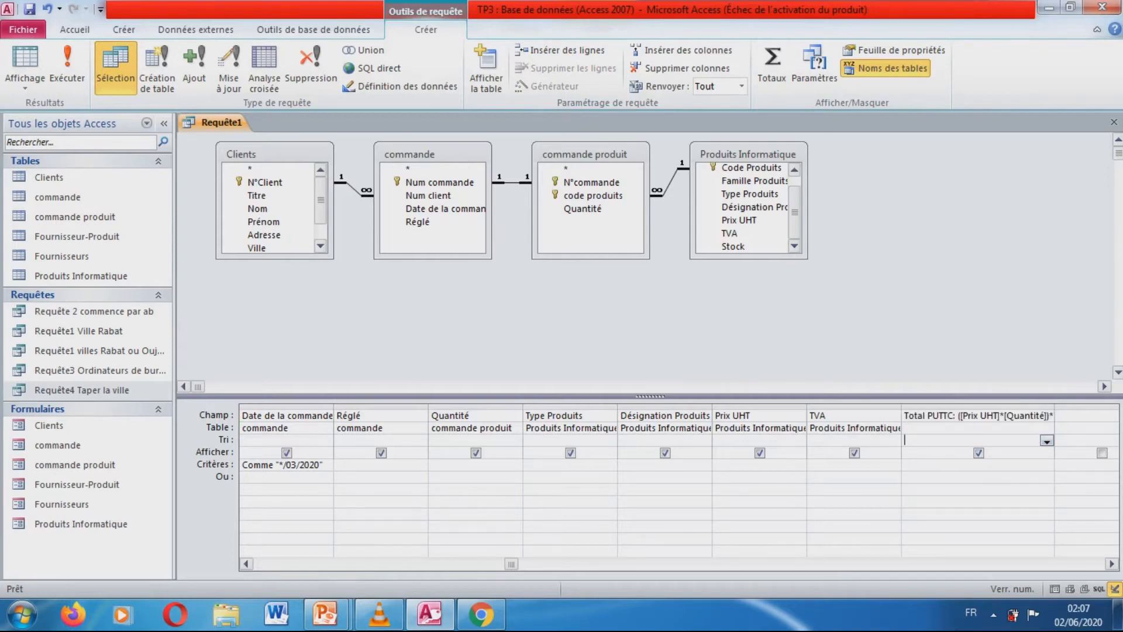
click(1047, 416)
click(1047, 428)
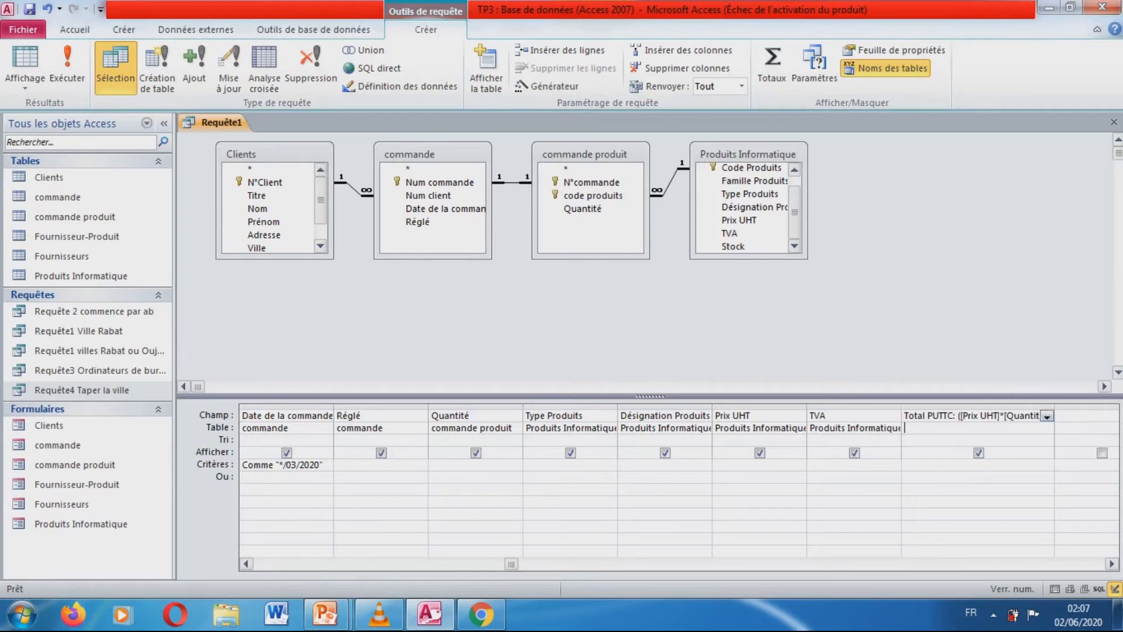
click(971, 477)
- Open the Total PUTTC field's properties and set its format to Monétaire with 2 decimals
right_click(924, 416)
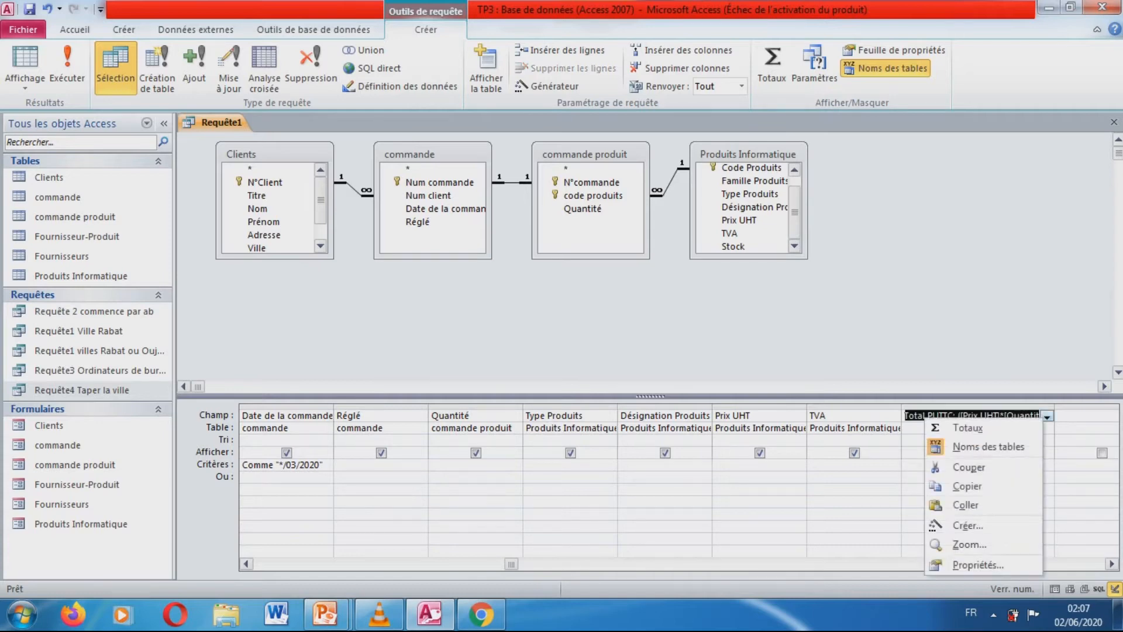
click(977, 565)
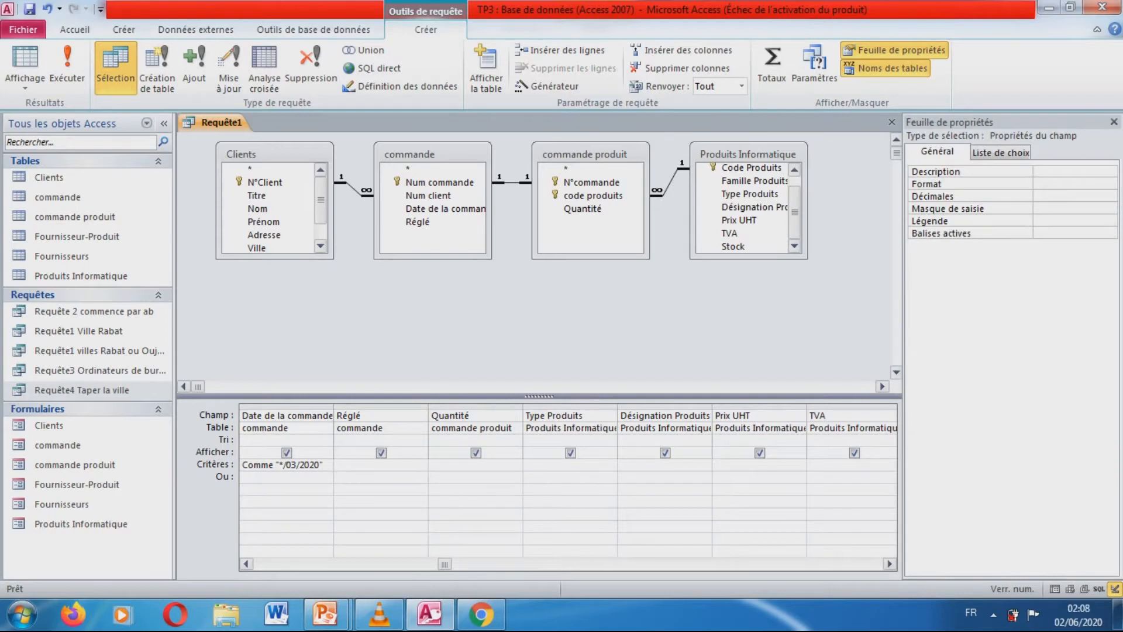
click(1072, 184)
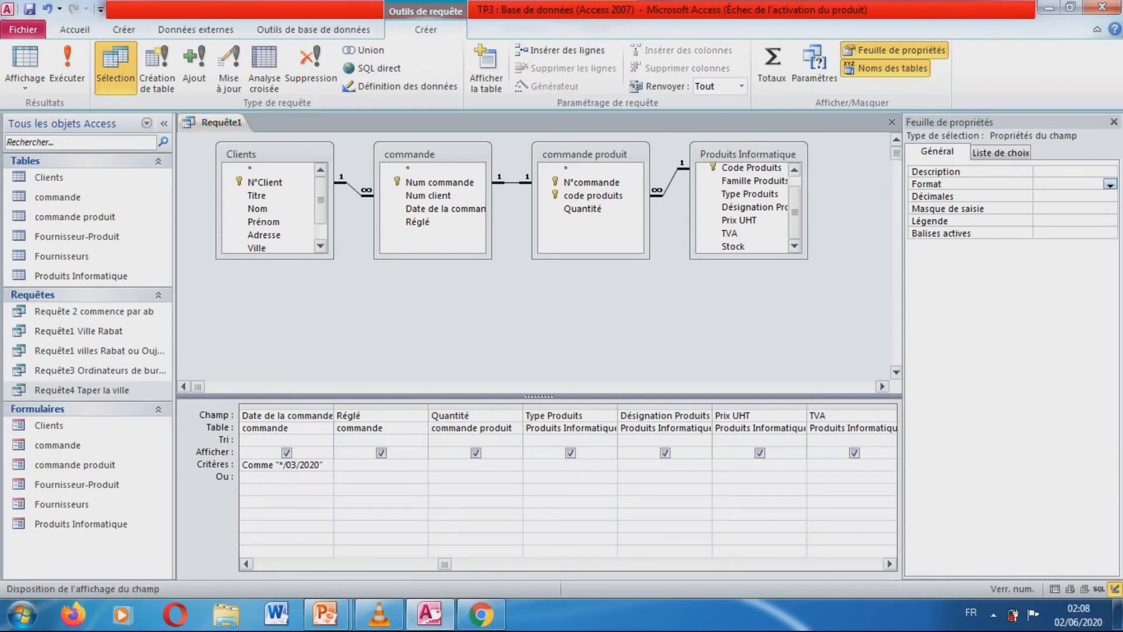
click(1111, 185)
click(1060, 207)
click(1072, 197)
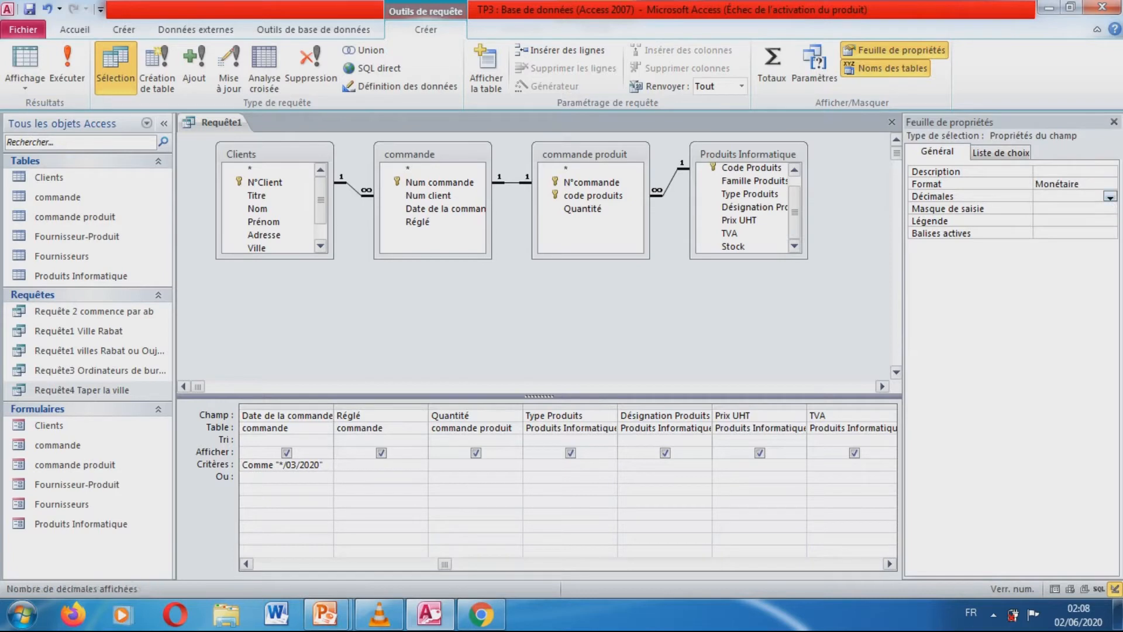
click(1111, 197)
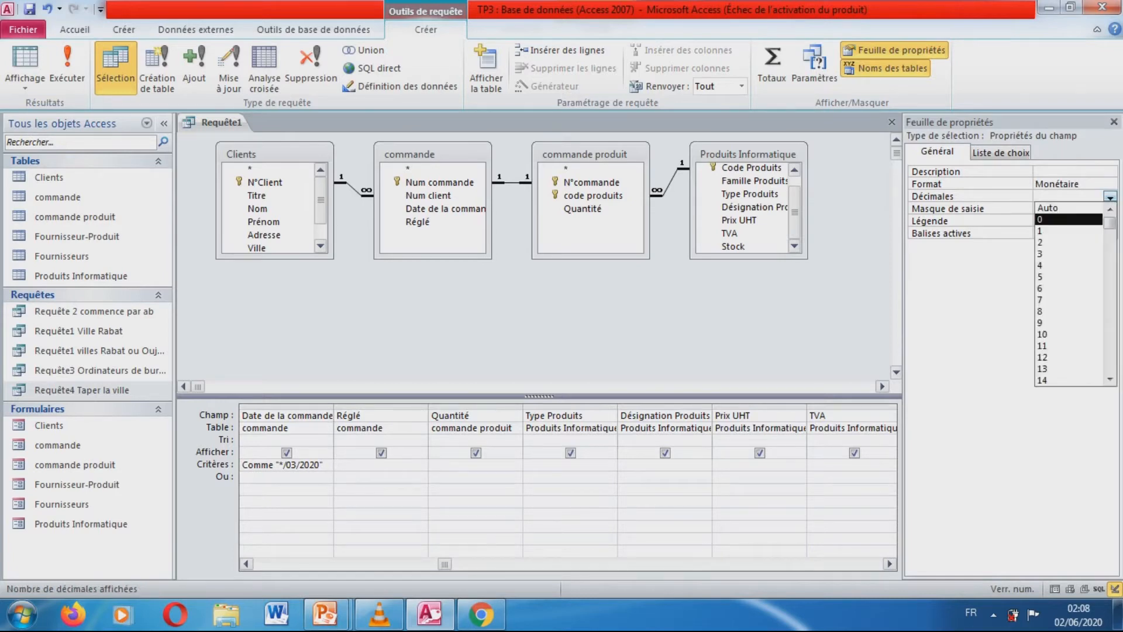
click(1053, 242)
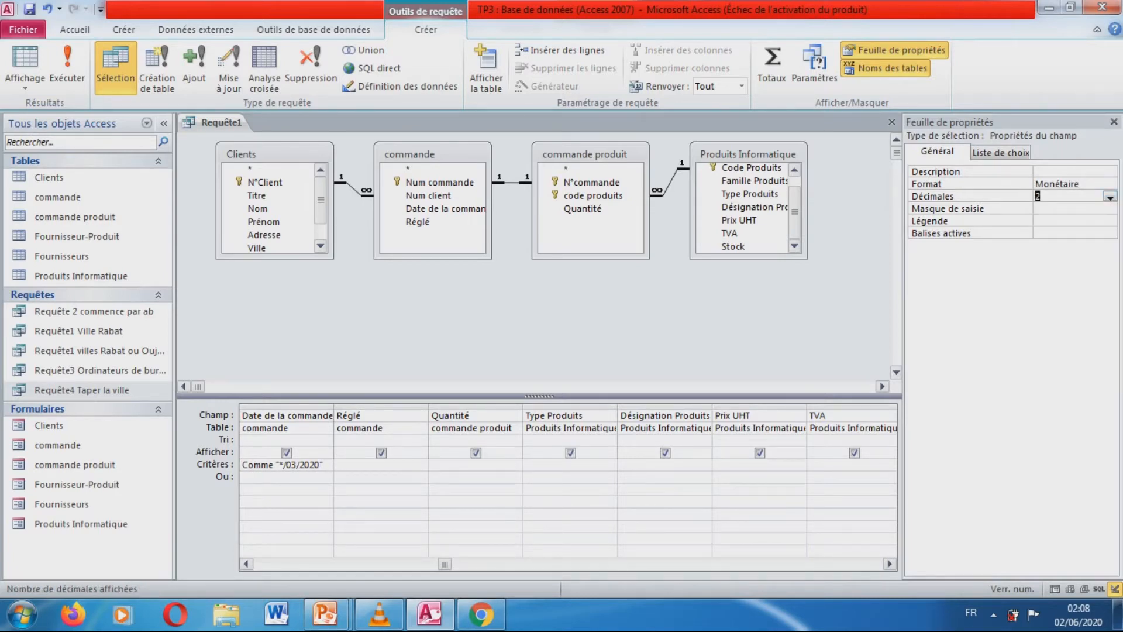
- Start the input mask wizard for Total PUTTC, save the query as Requête5 Plusieurs tables, and cancel the wizard
click(1072, 209)
click(1111, 209)
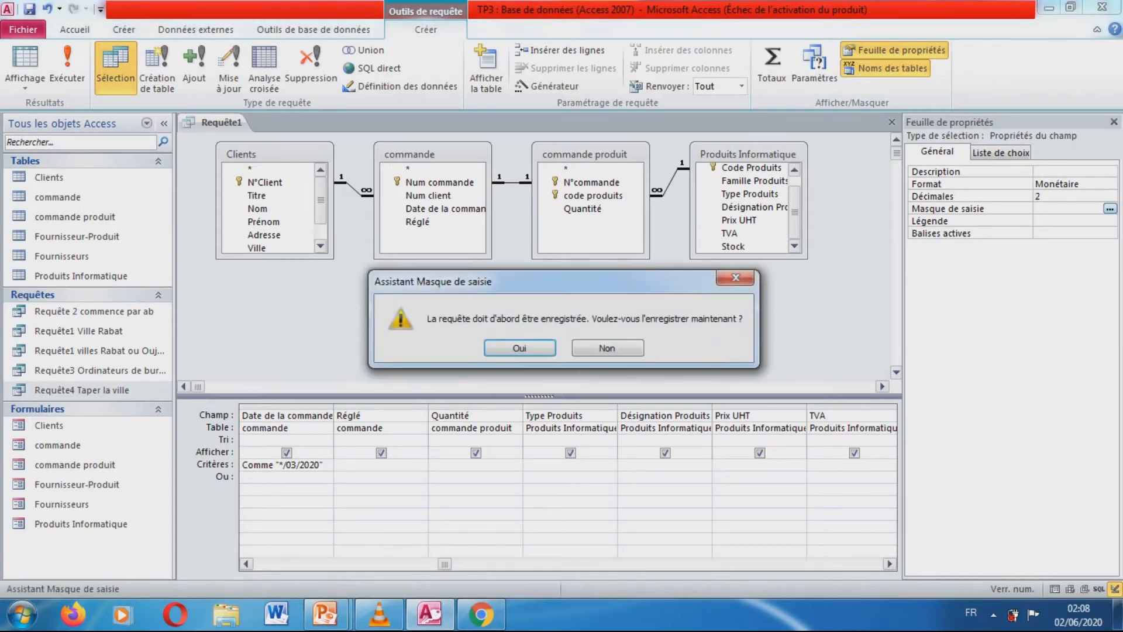
key(Return)
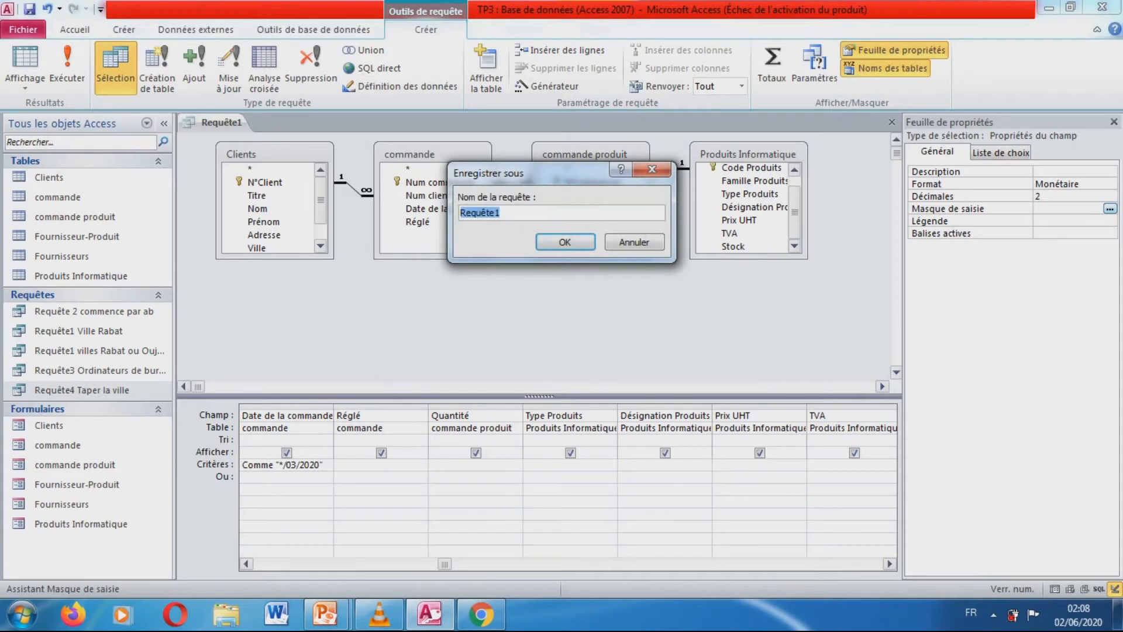
click(501, 213)
key(BackSpace)
text(5 Plusieurs tables)
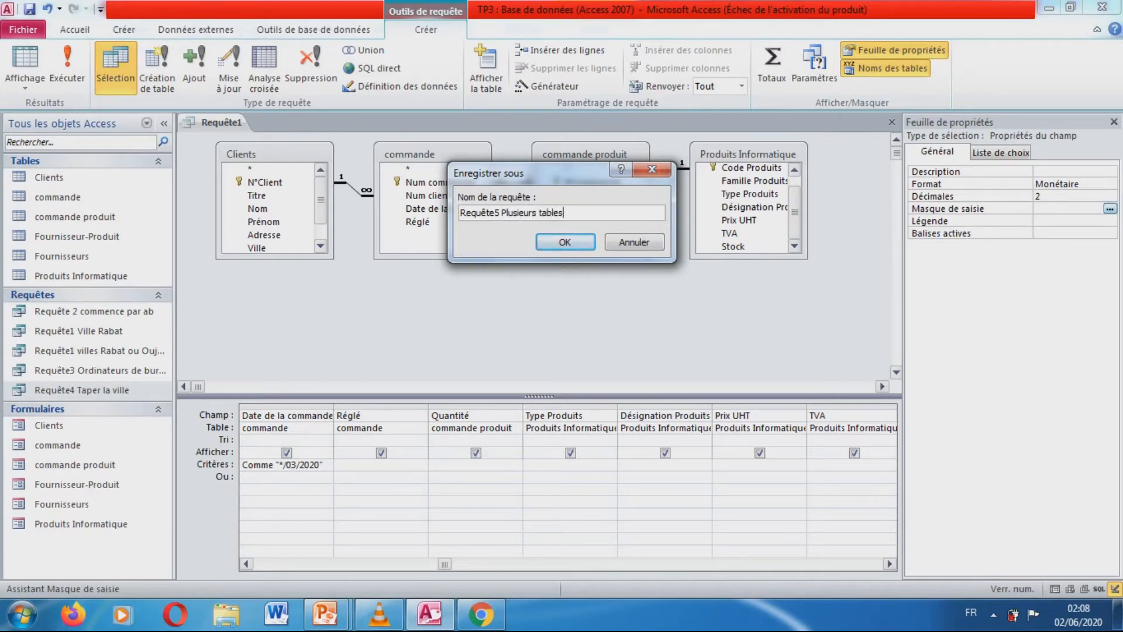
key(Return)
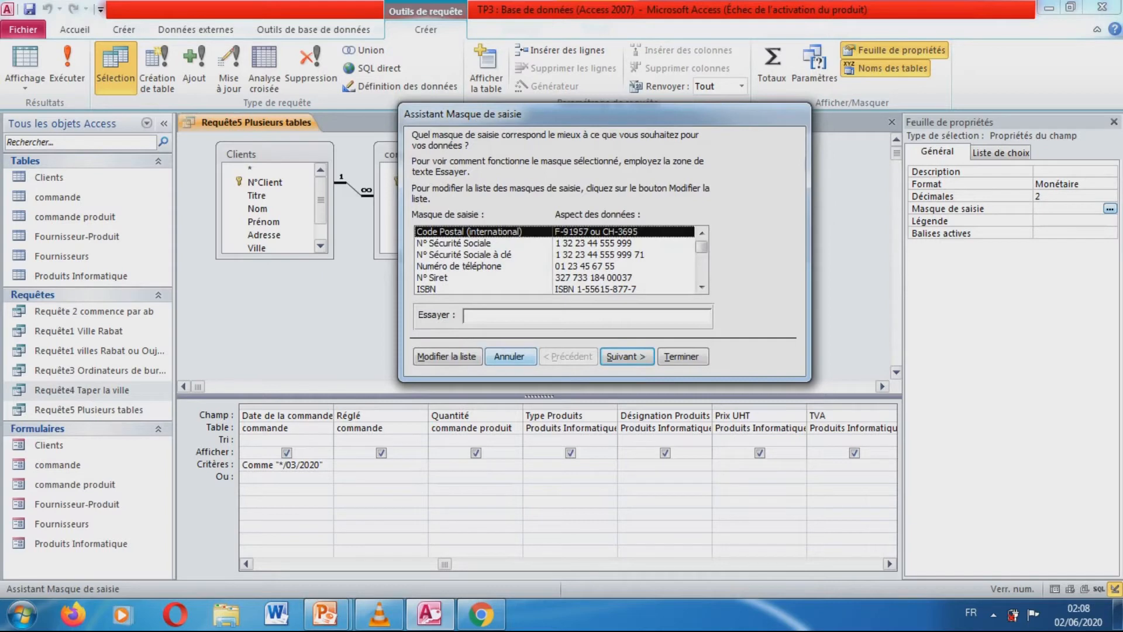
scroll(703, 258, down, 2)
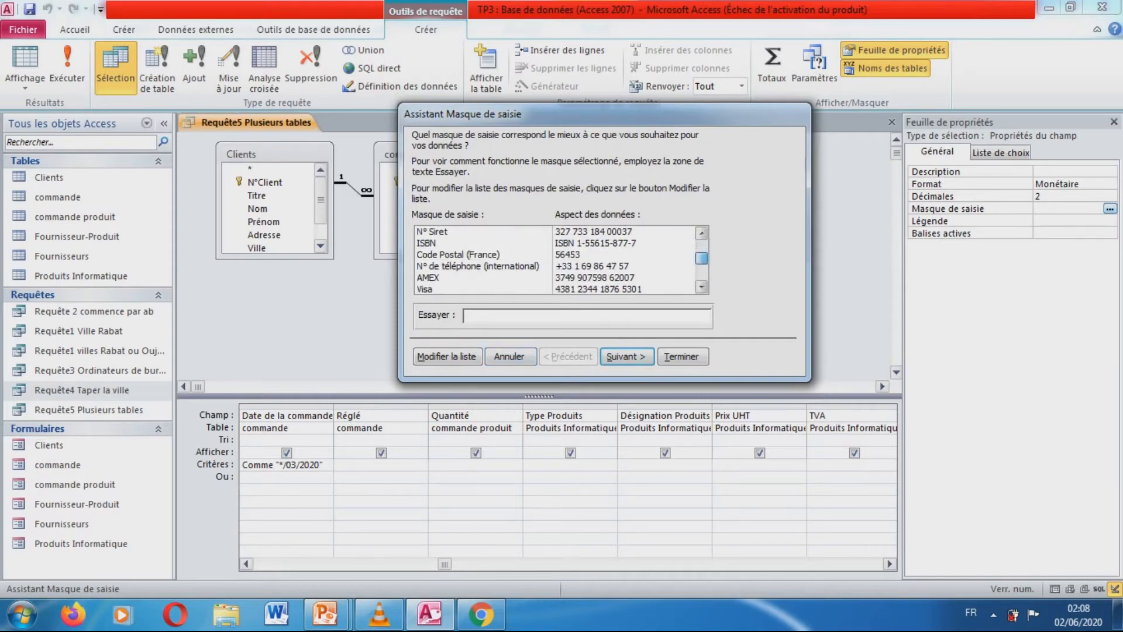
click(509, 356)
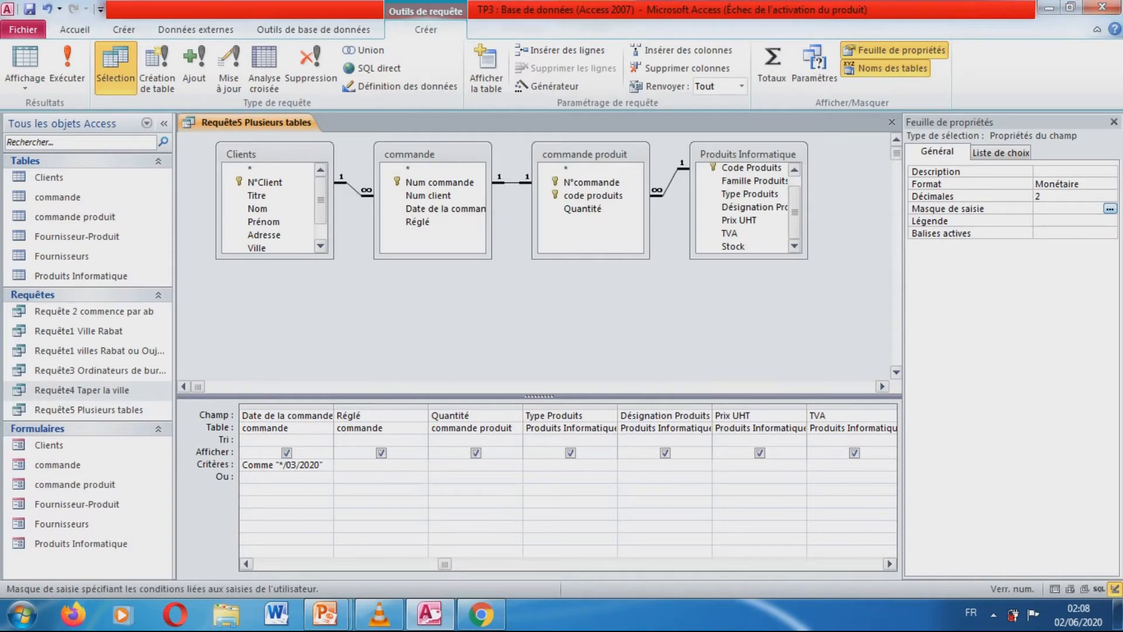
click(1075, 234)
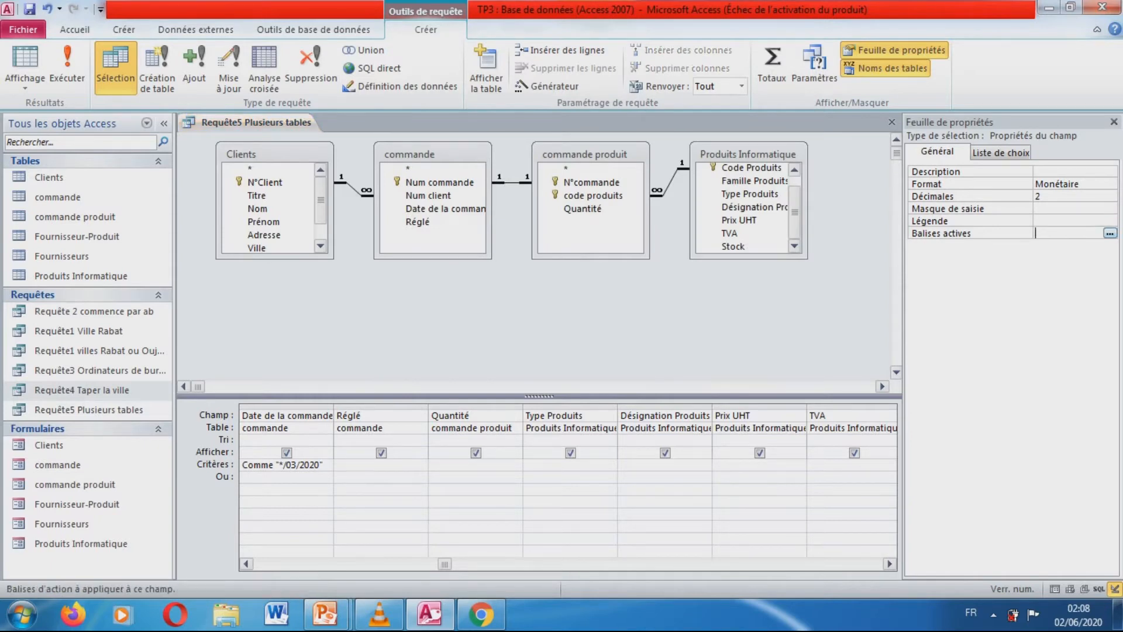
click(1001, 153)
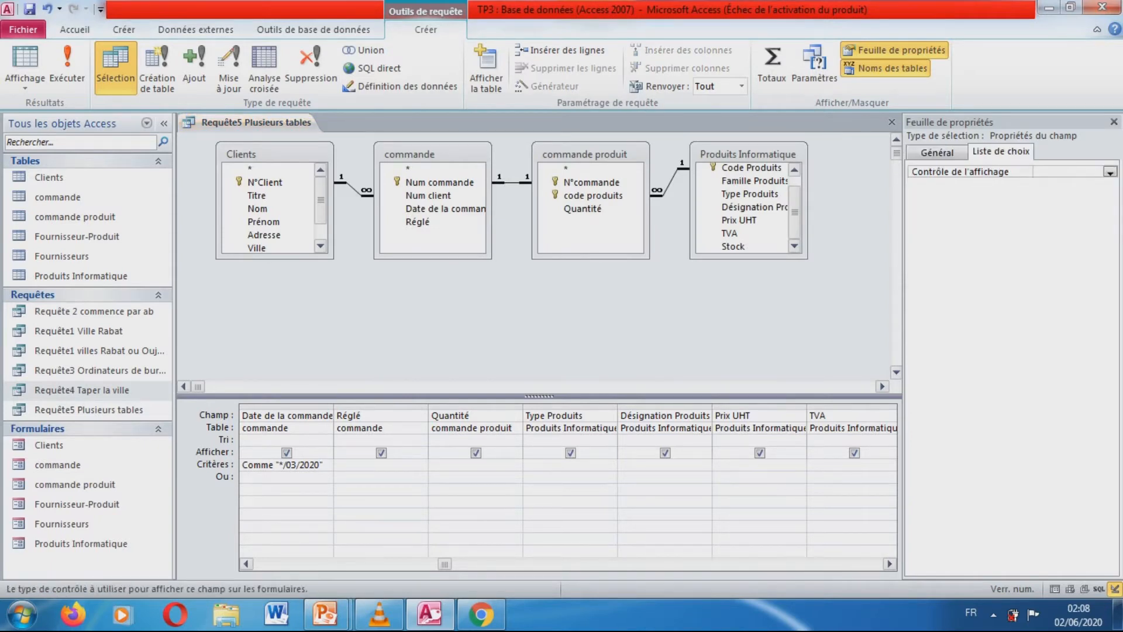
click(1110, 172)
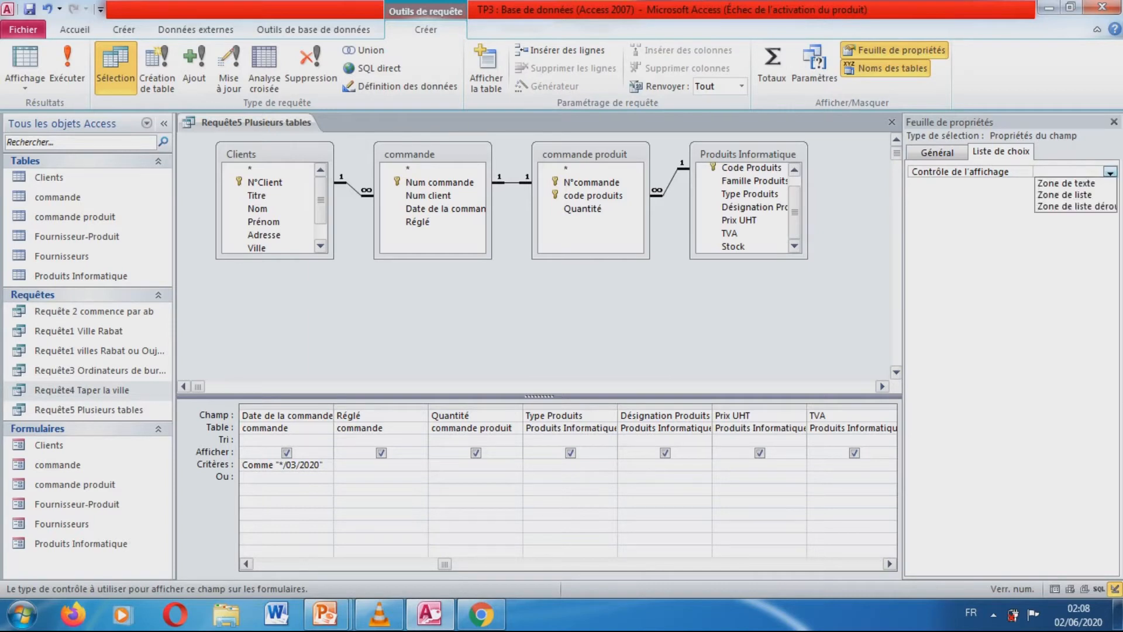
click(938, 153)
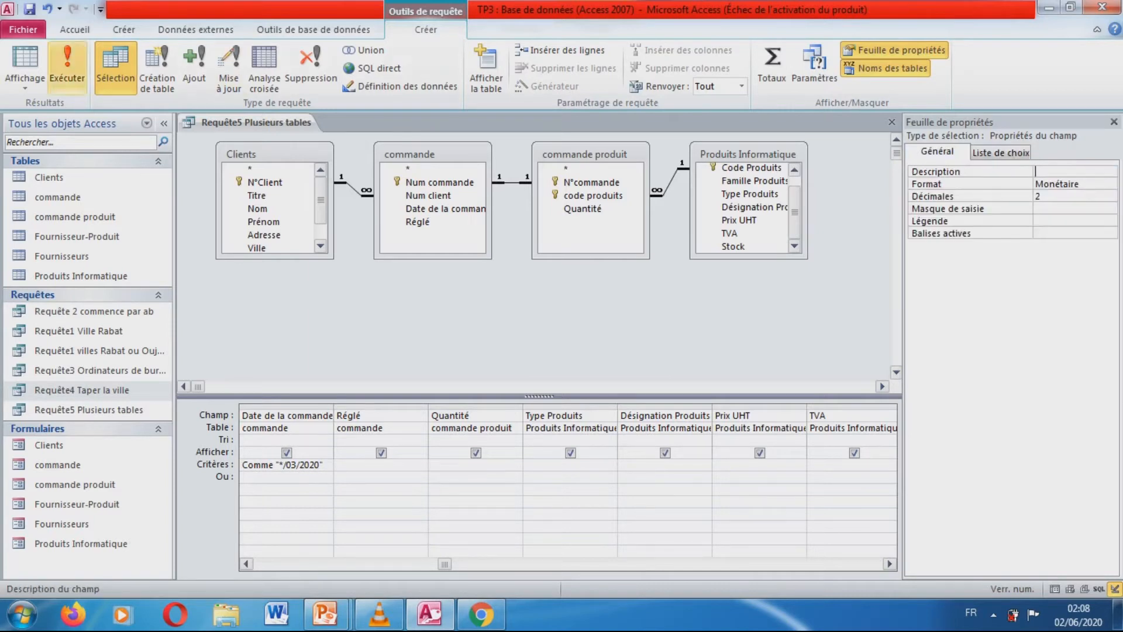
- Run the Requête5 Plusieurs tables query, check the Total PUTTC column in the results, and close the query
click(68, 67)
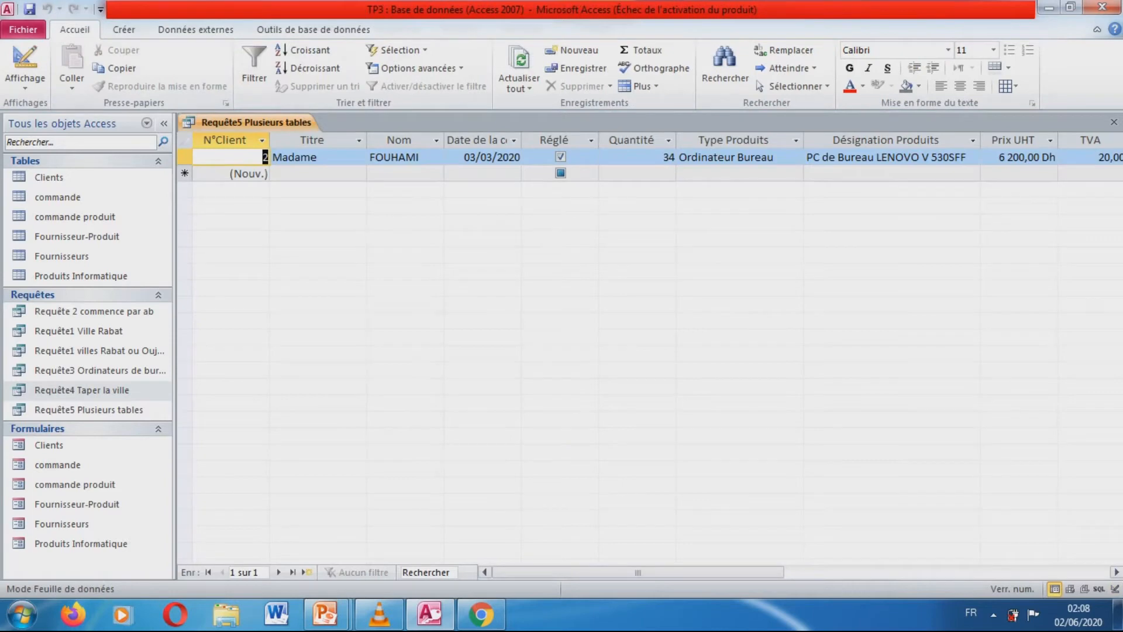
drag(638, 572, 833, 572)
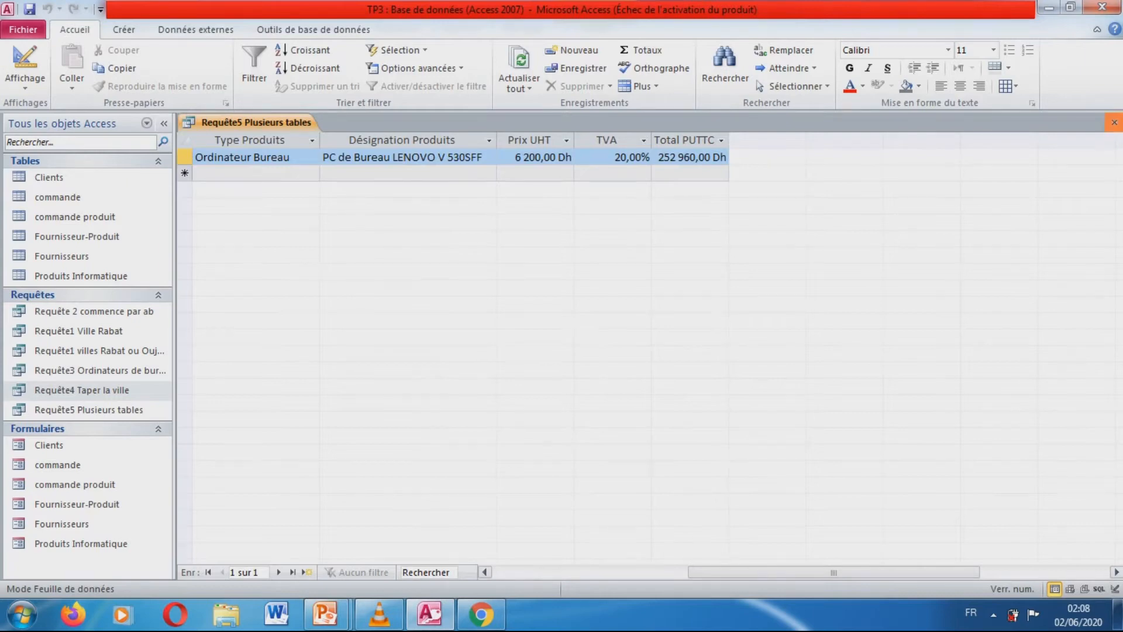
click(1114, 122)
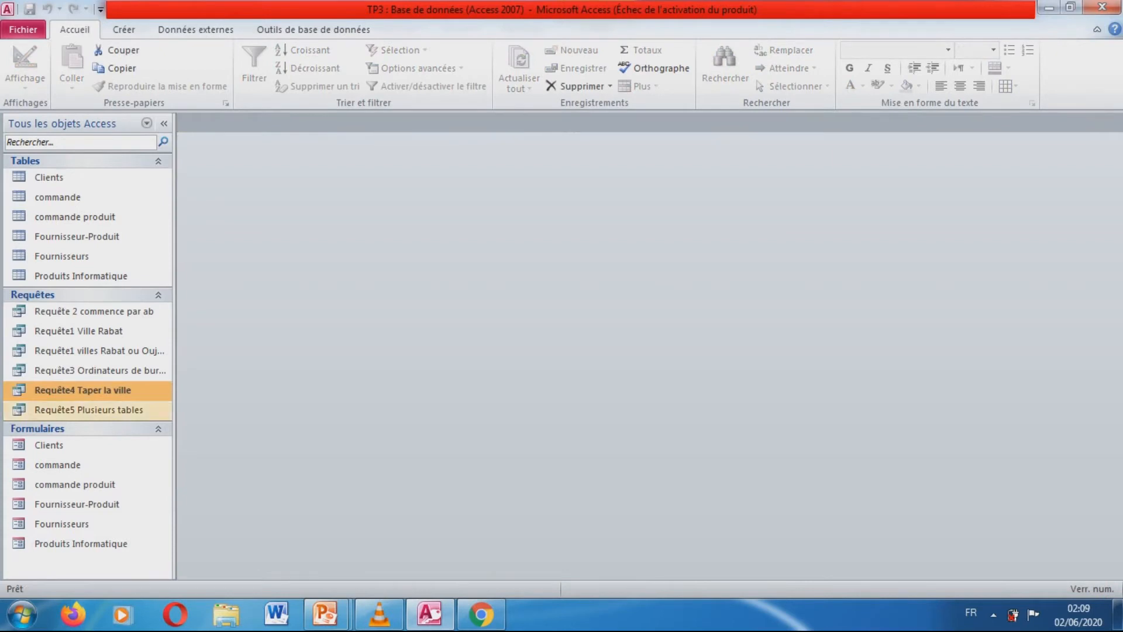
click(106, 411)
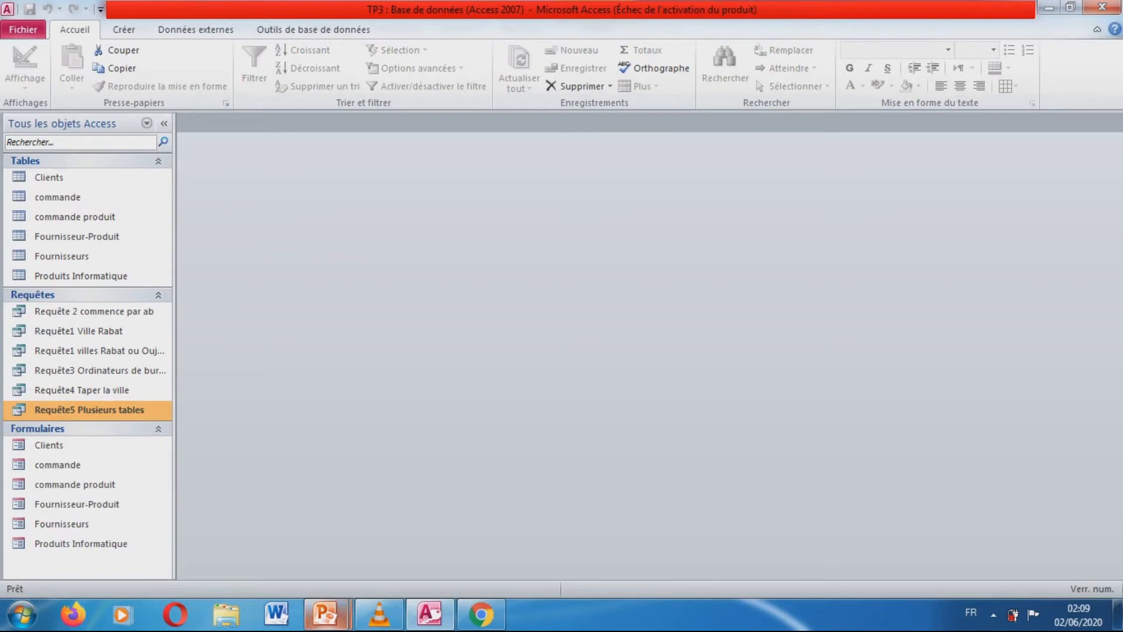
- Switch to the PowerPoint file Présentation1 and highlight the text of exercise 6 on the Quelques exemples slide
click(326, 615)
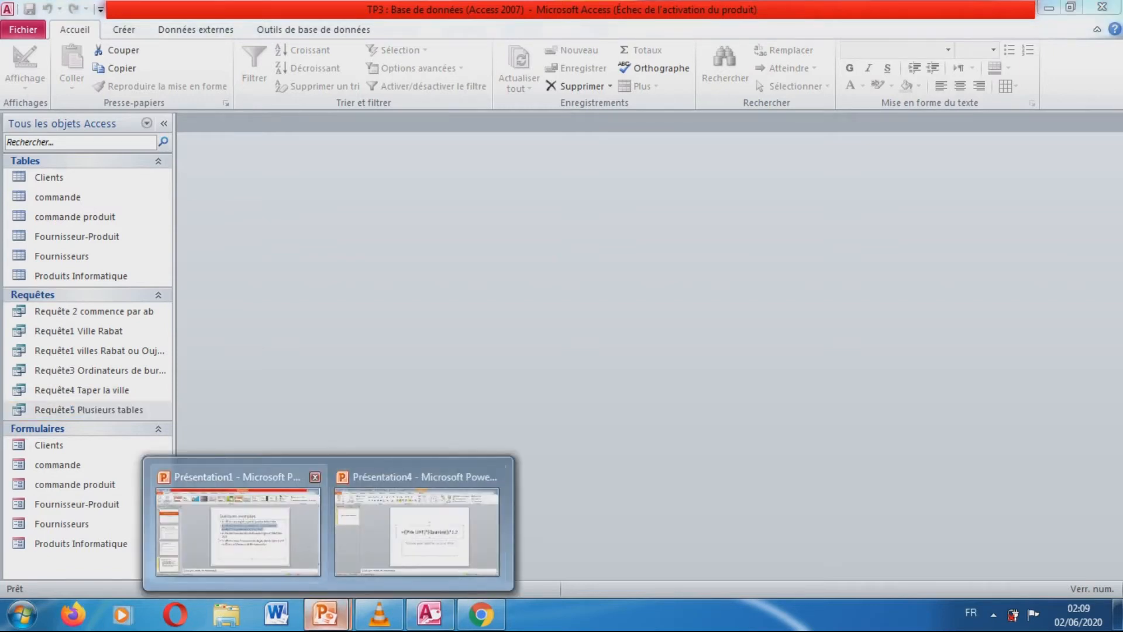
click(238, 530)
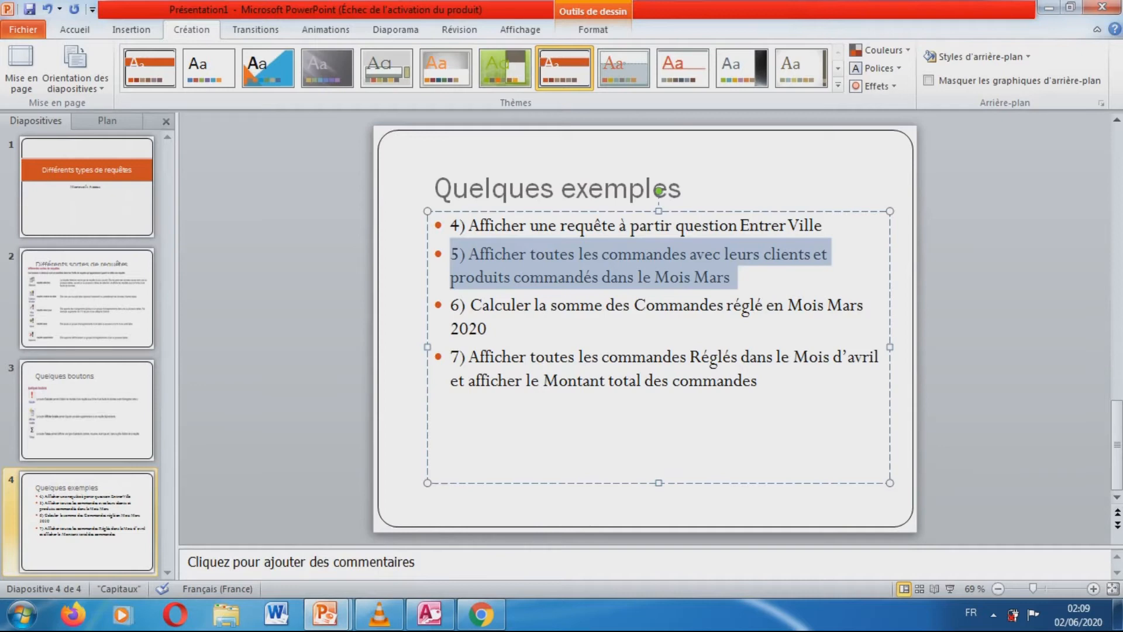
click(488, 329)
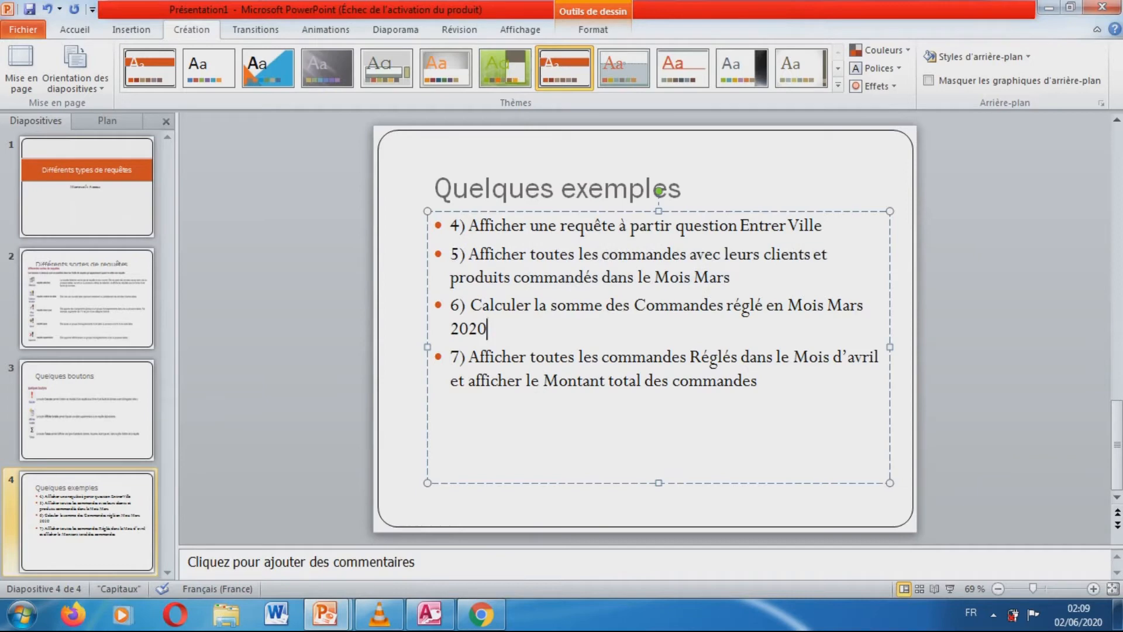
drag(488, 329, 476, 305)
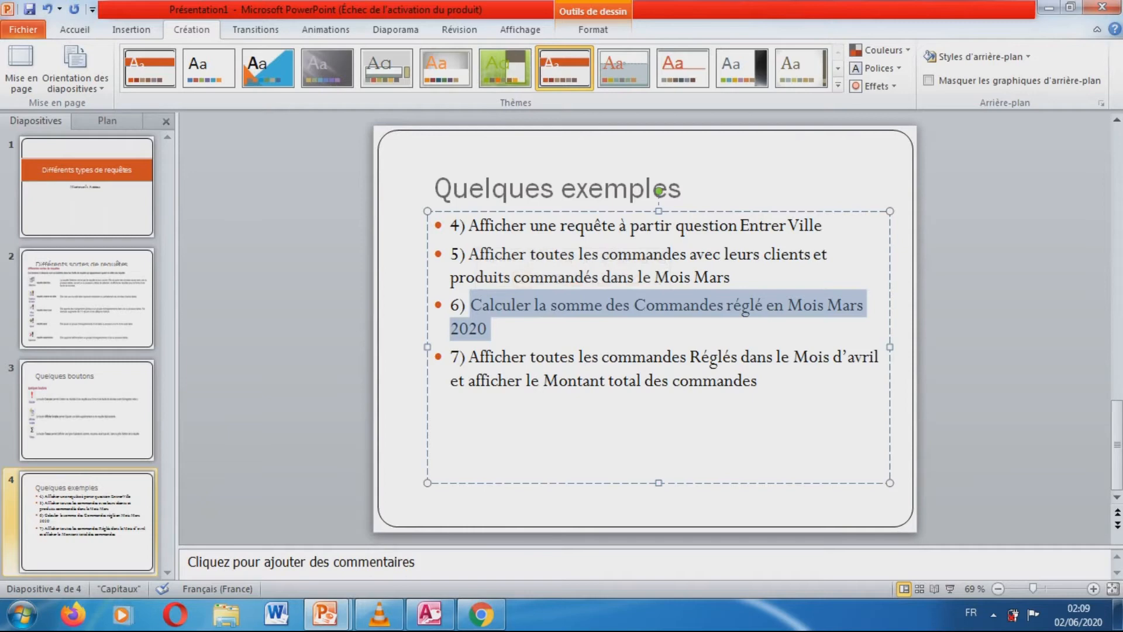
- Switch back to Access and create a new design query based on the saved query Requête5 Plusieurs tables
click(430, 615)
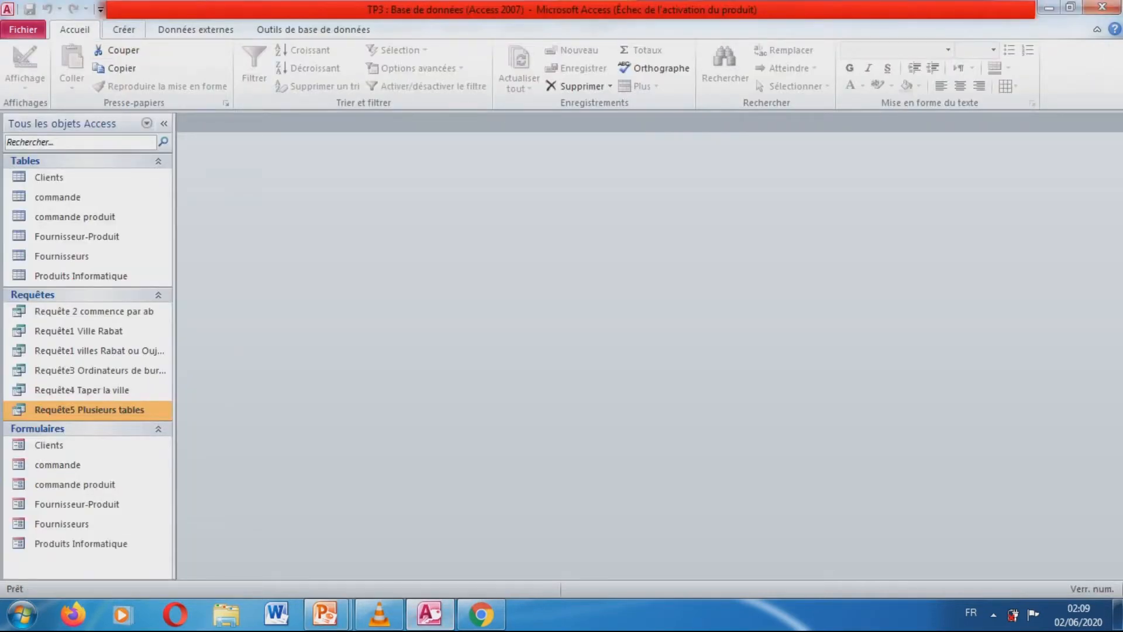
click(124, 29)
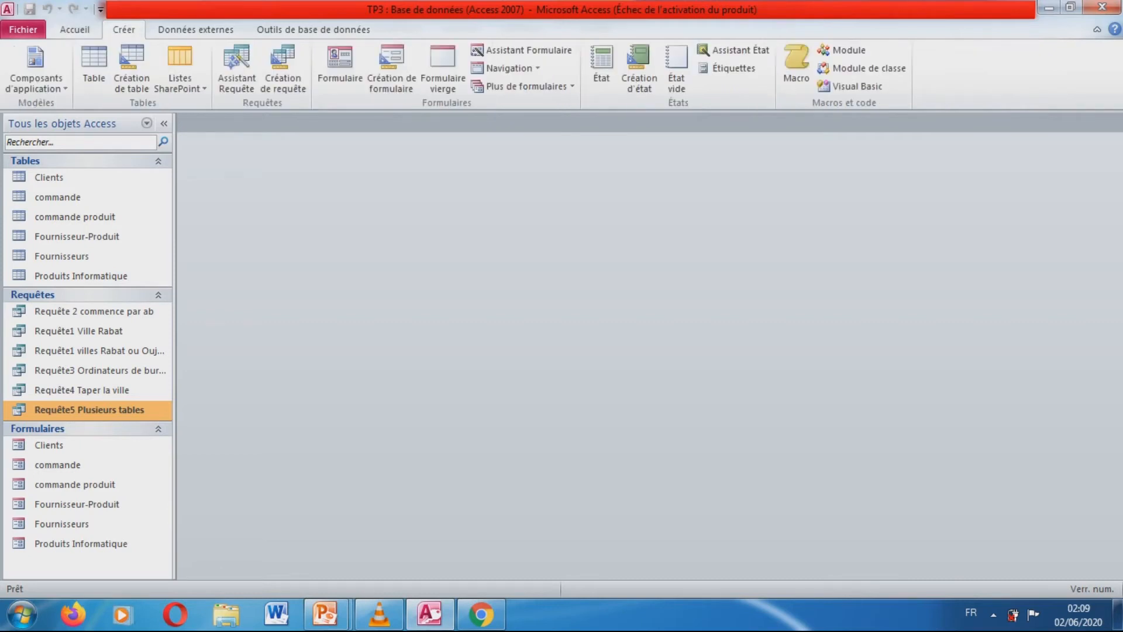
click(282, 67)
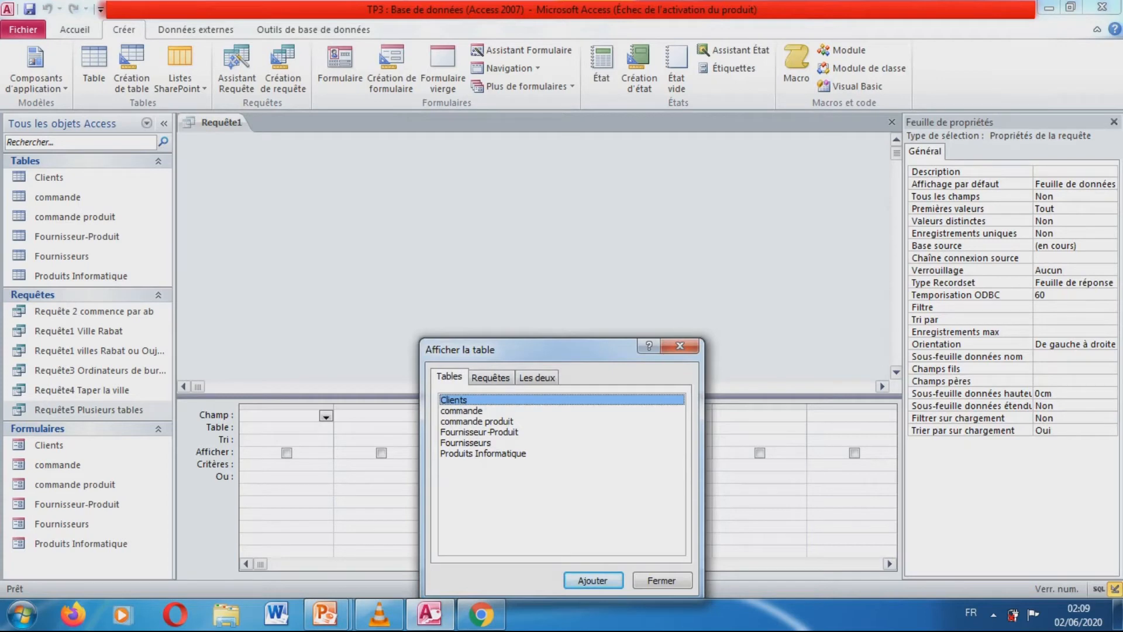
click(491, 378)
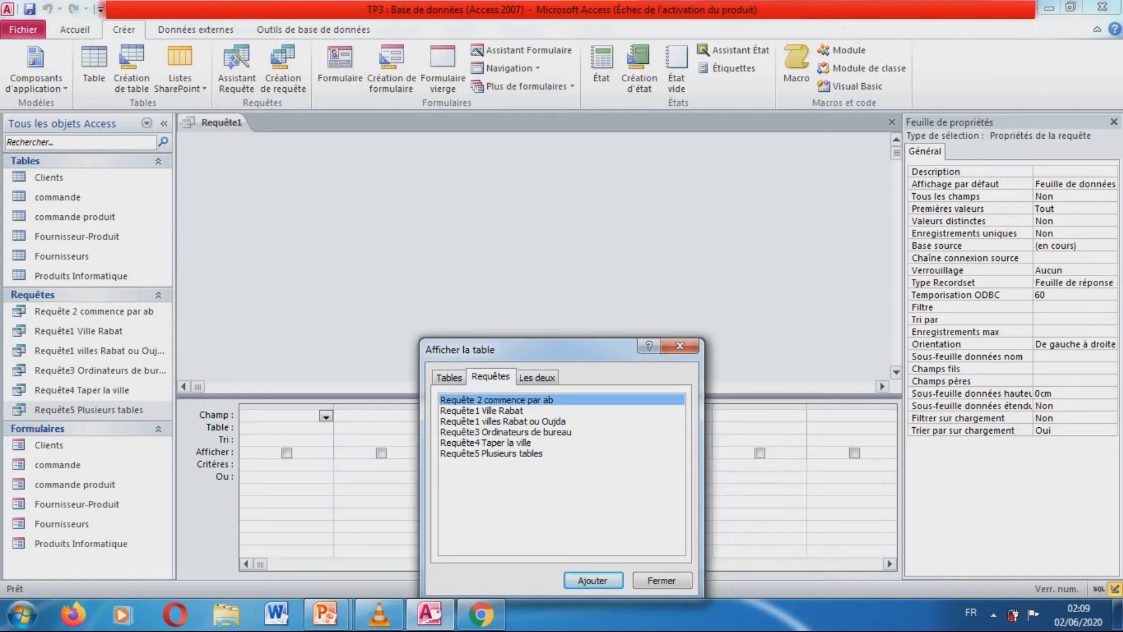
click(492, 454)
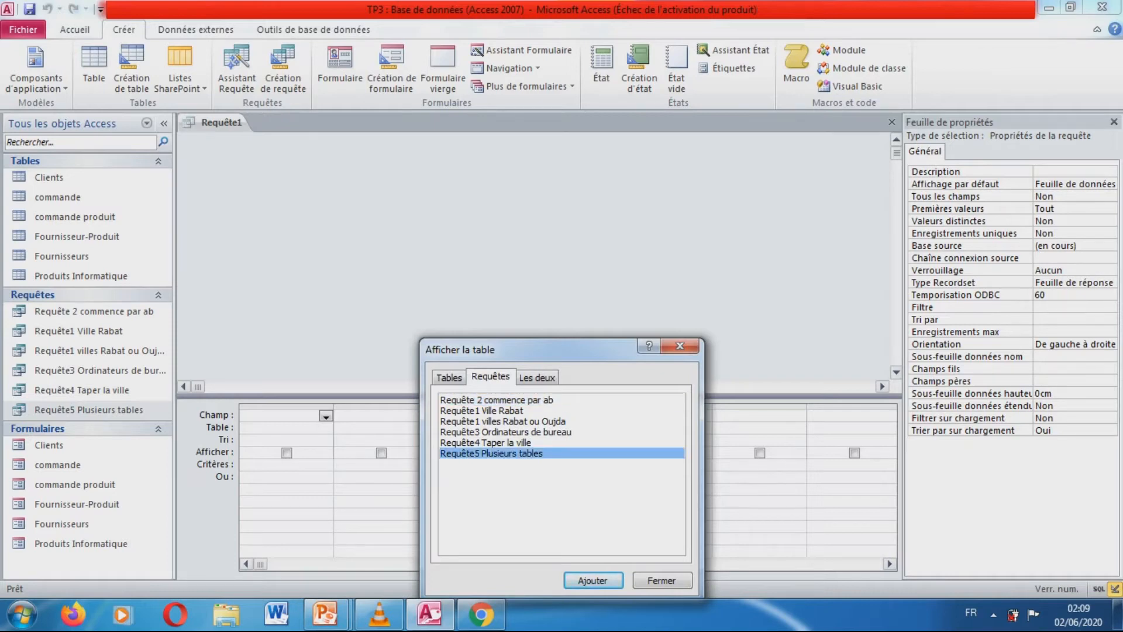
click(593, 580)
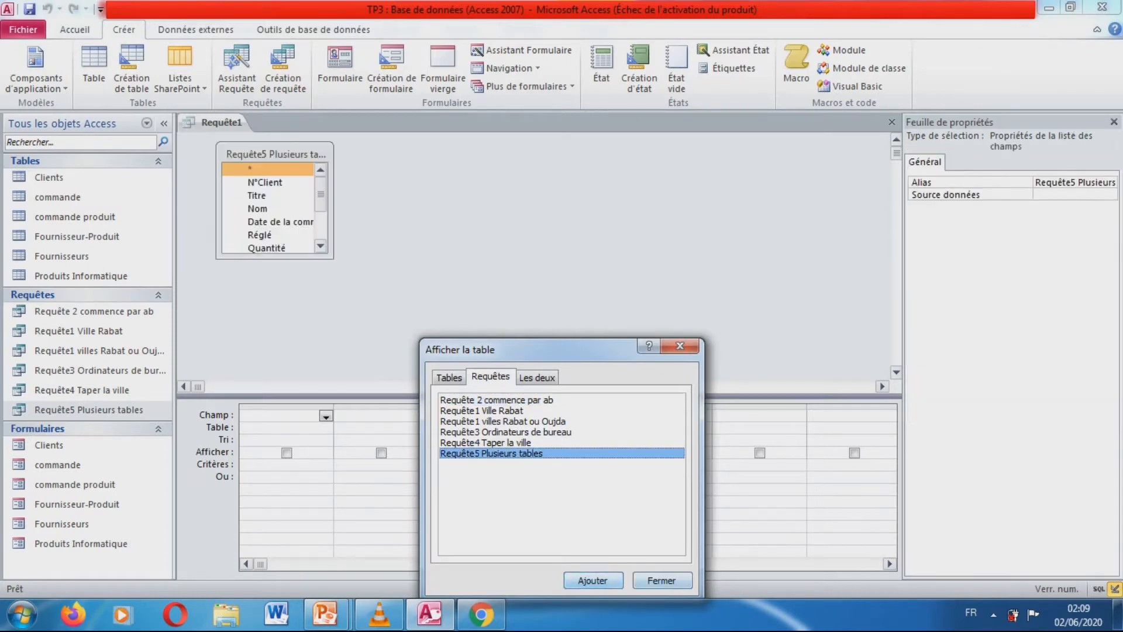
click(662, 581)
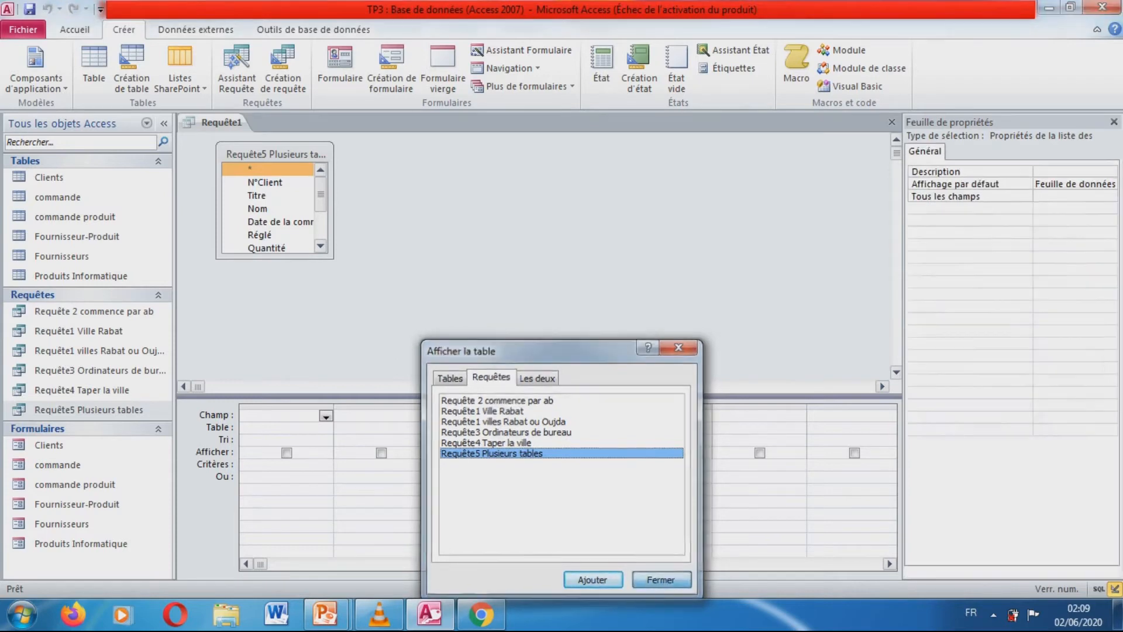
- Add the Total PUTTC field to the first two columns of the query grid
drag(320, 194, 321, 222)
double_click(272, 246)
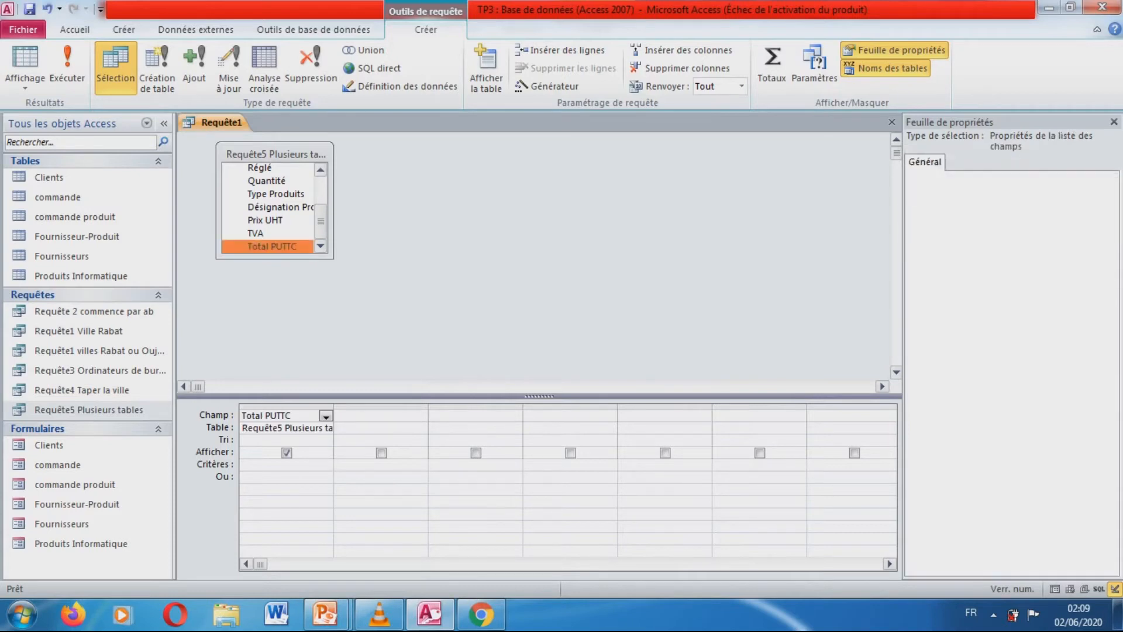
double_click(272, 246)
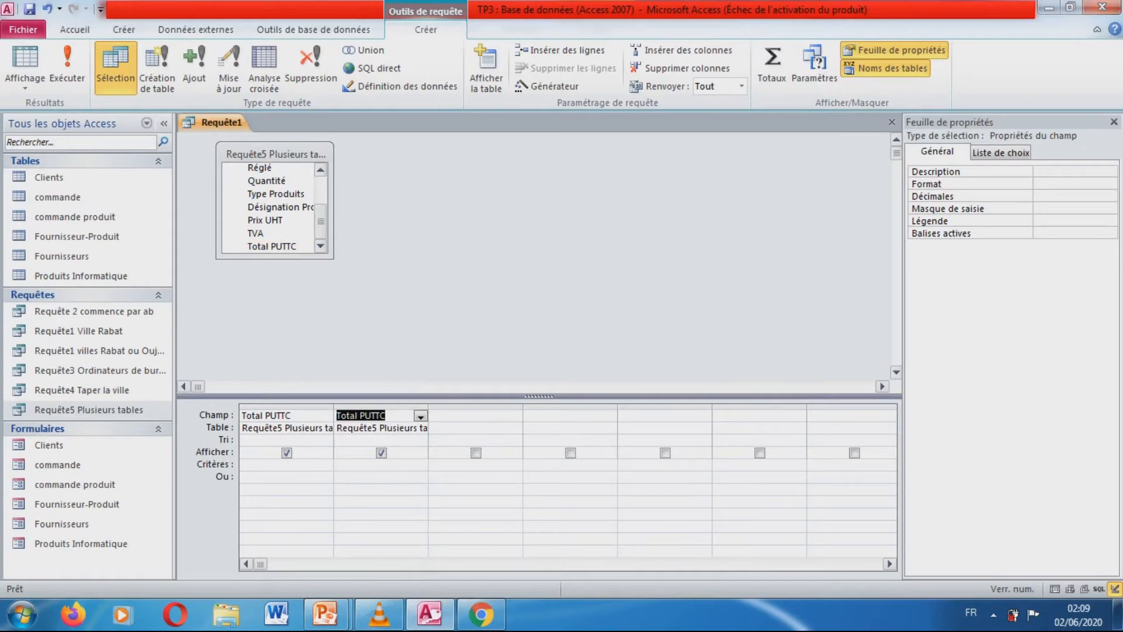
- Enable totals with the Somme operation on the second Total PUTTC column, and check the query results before returning to the design
click(773, 67)
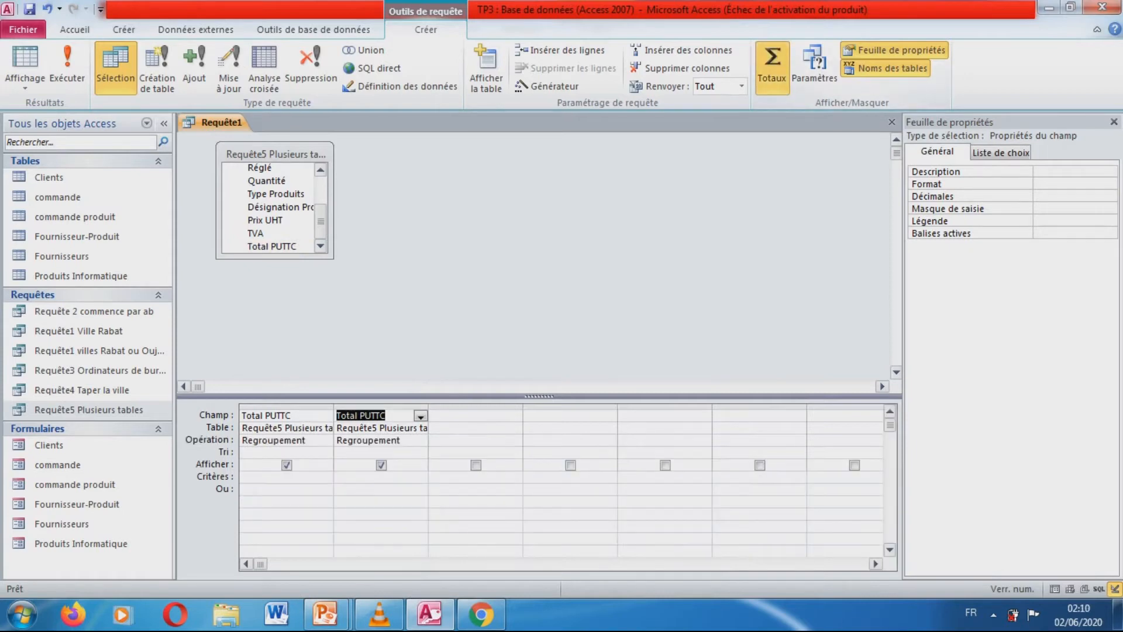
click(398, 440)
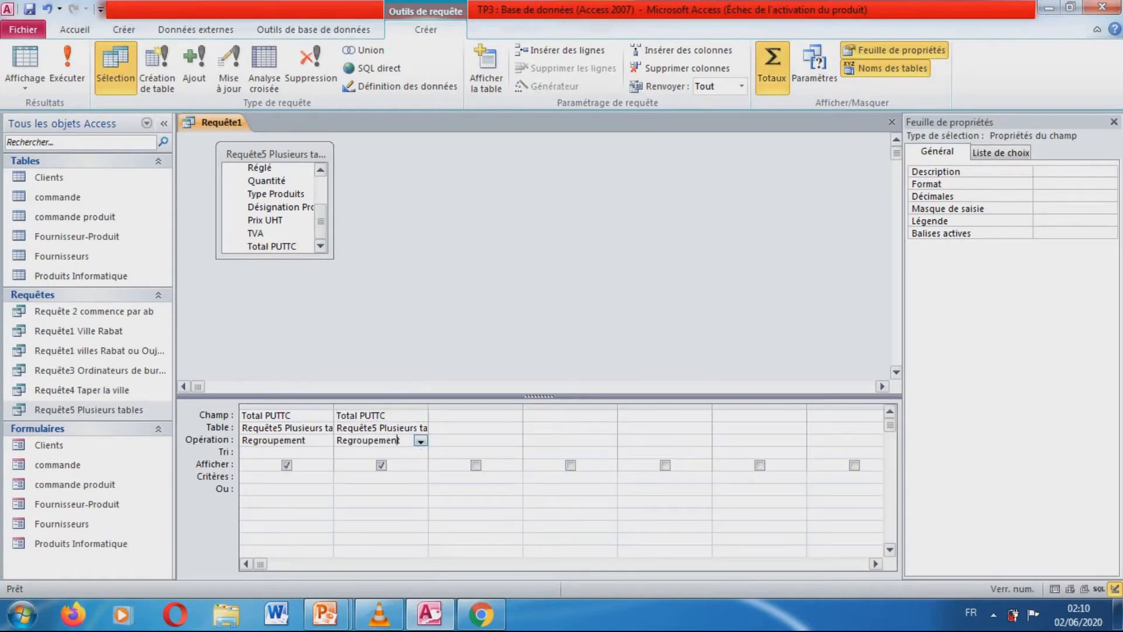
click(421, 442)
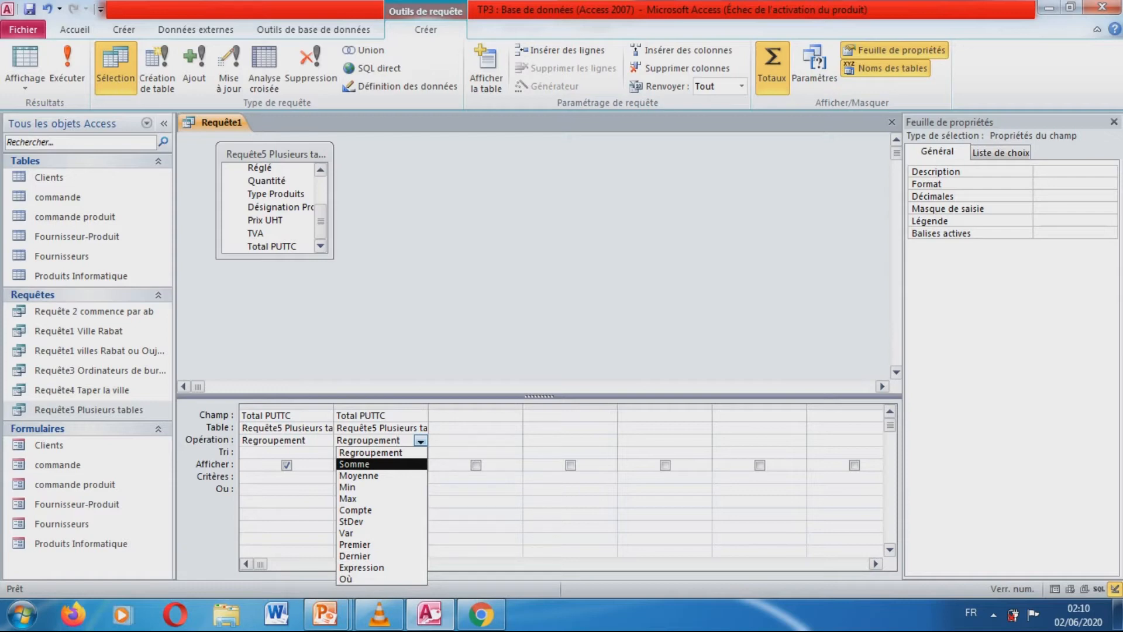
key(Return)
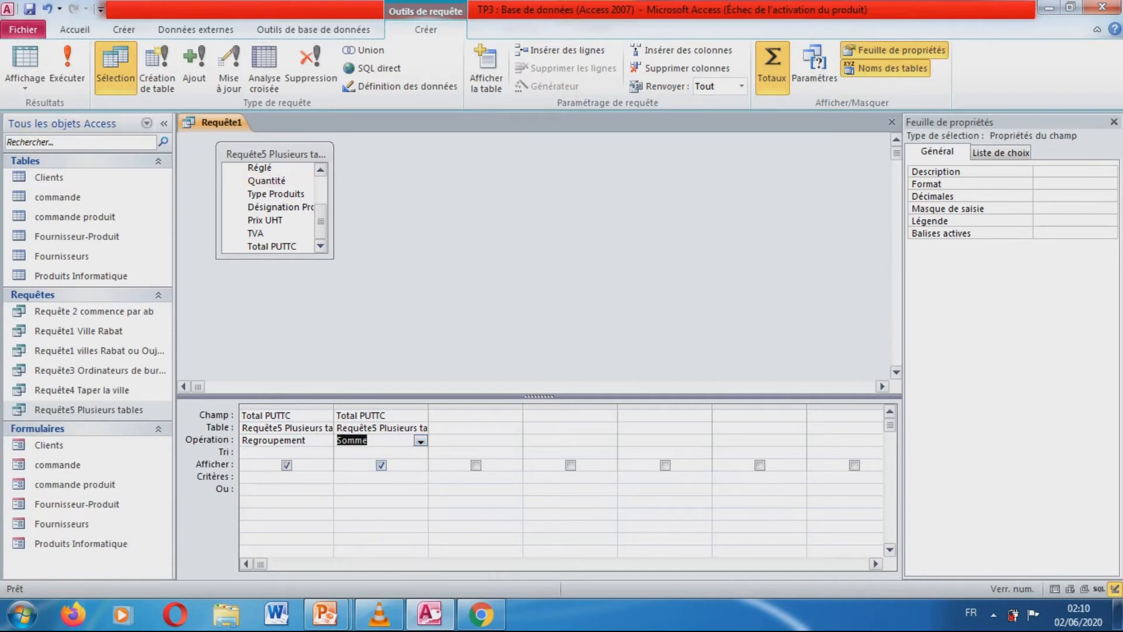
click(66, 65)
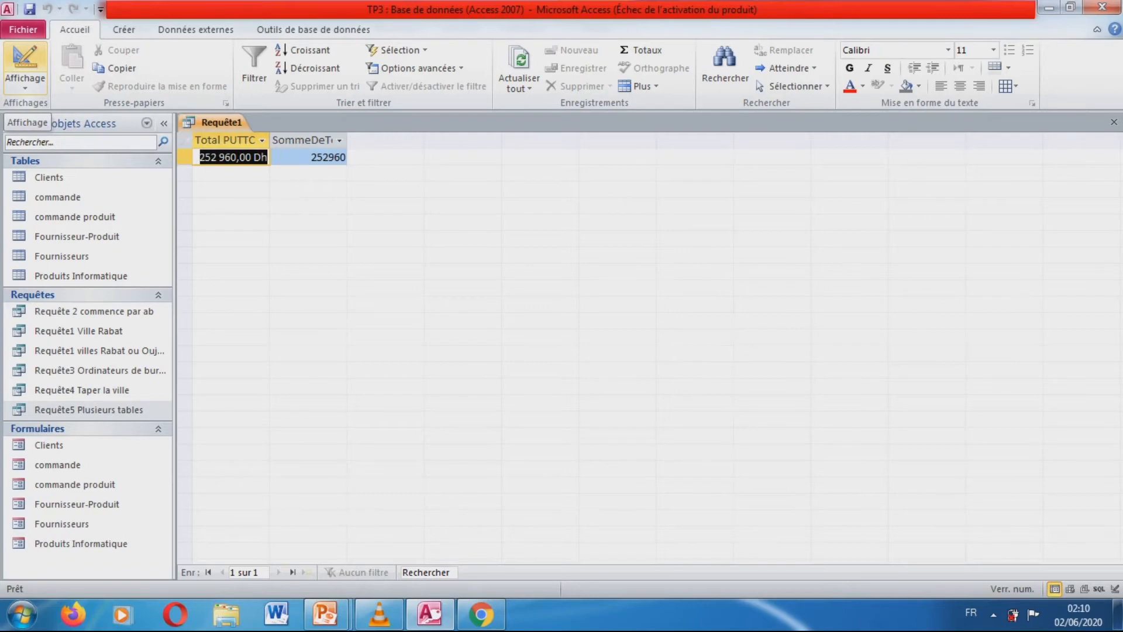
click(25, 62)
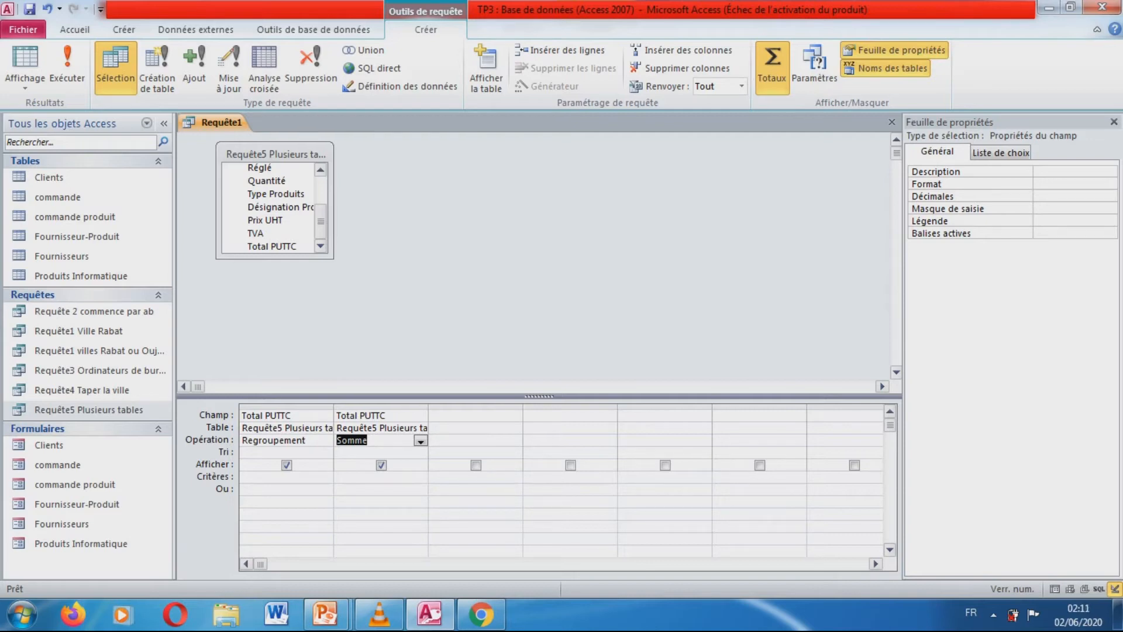
- Add the order date field of Requête5 Plusieurs tables to the third column of the query grid
scroll(275, 209, up, 2)
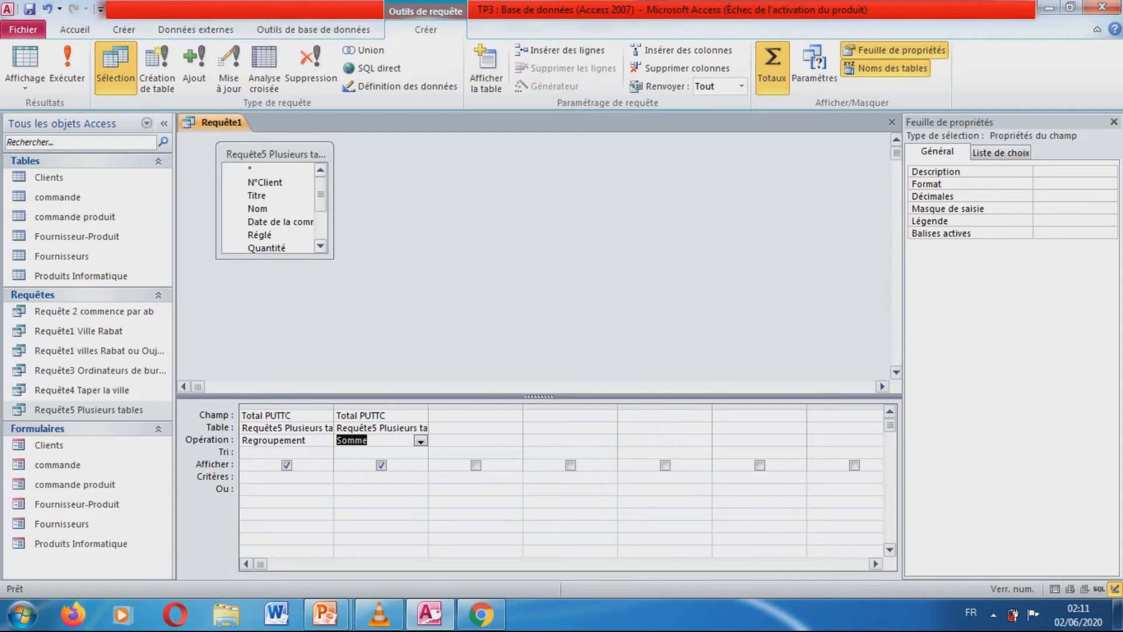
scroll(275, 208, down, 2)
scroll(275, 209, down, 1)
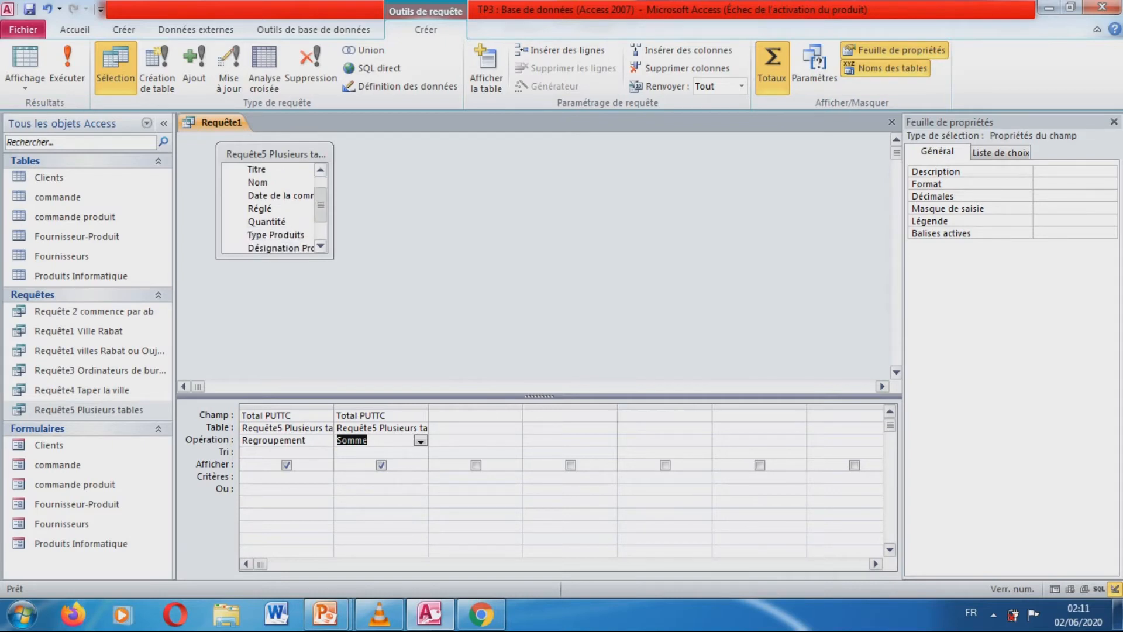
scroll(275, 208, down, 1)
scroll(275, 209, up, 2)
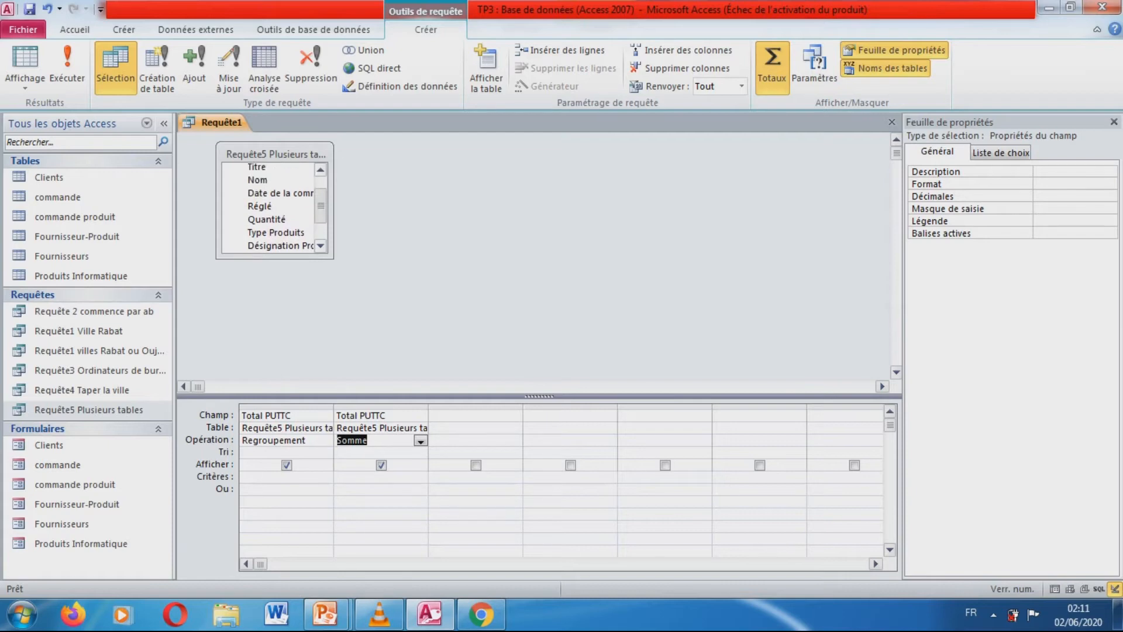
click(279, 193)
double_click(279, 193)
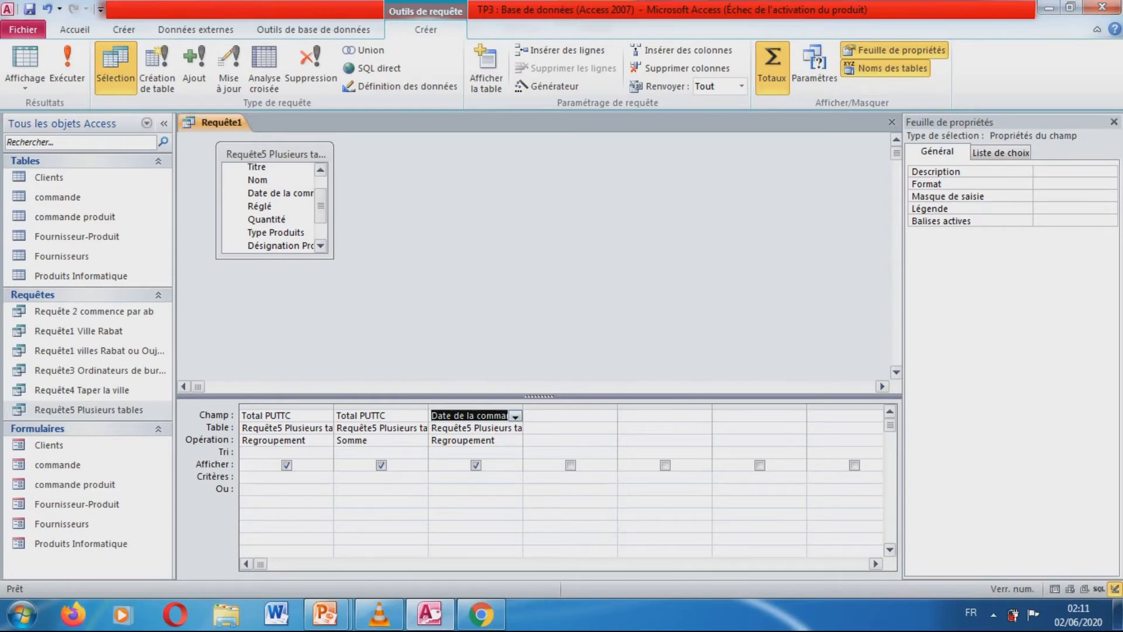
- Cut the Date de la commande column and paste it over the first Total PUTTC column
click(476, 407)
right_click(483, 410)
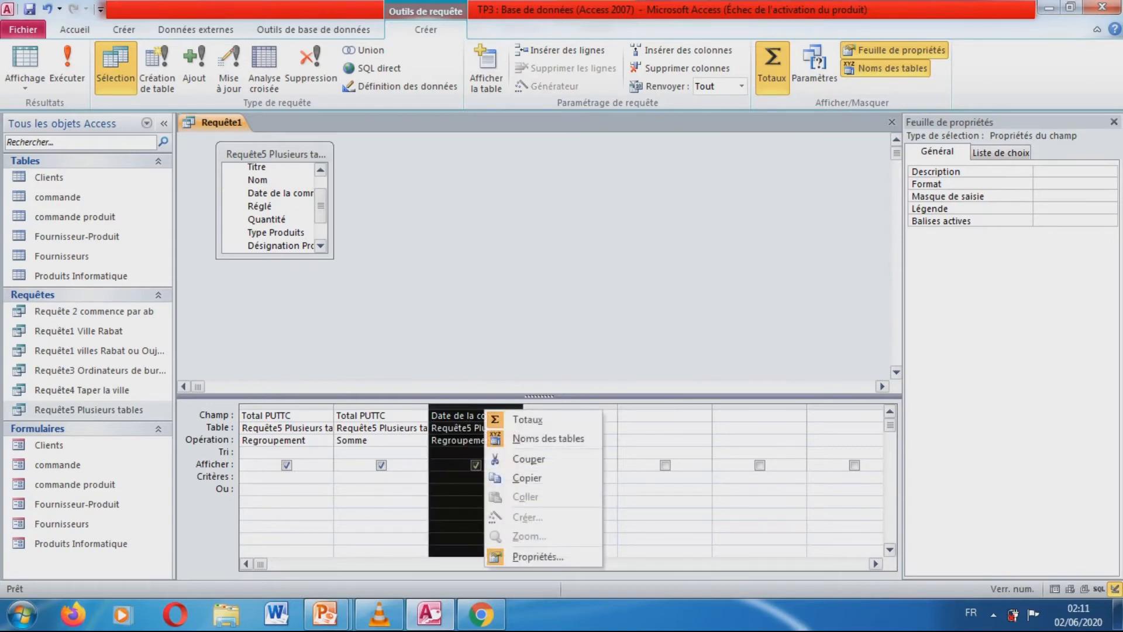
click(528, 459)
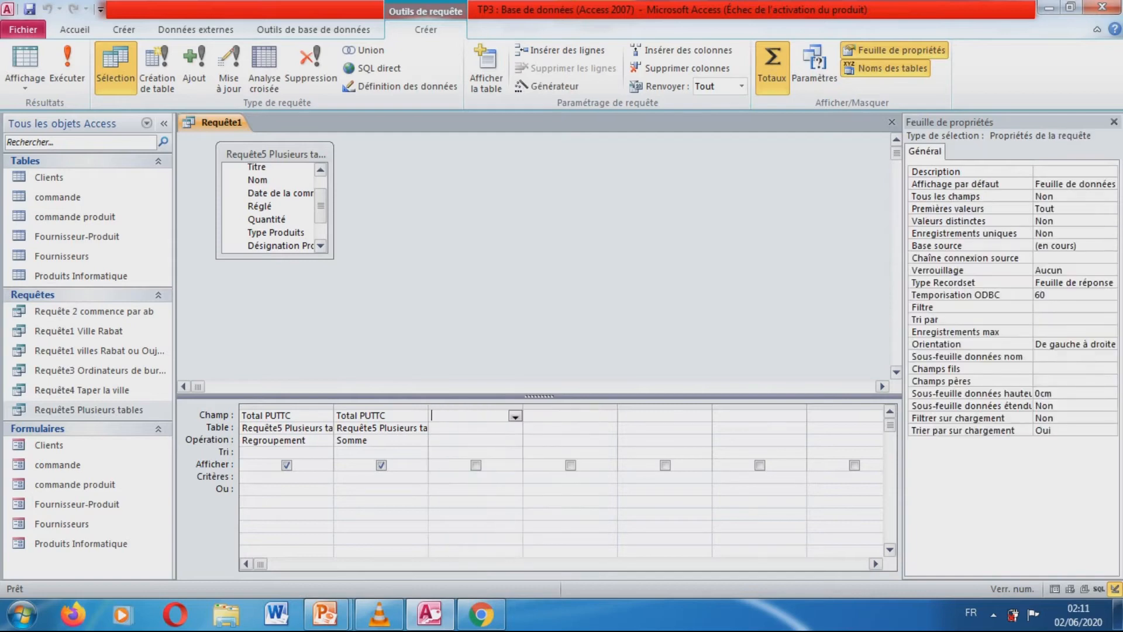
click(287, 407)
right_click(281, 409)
click(316, 495)
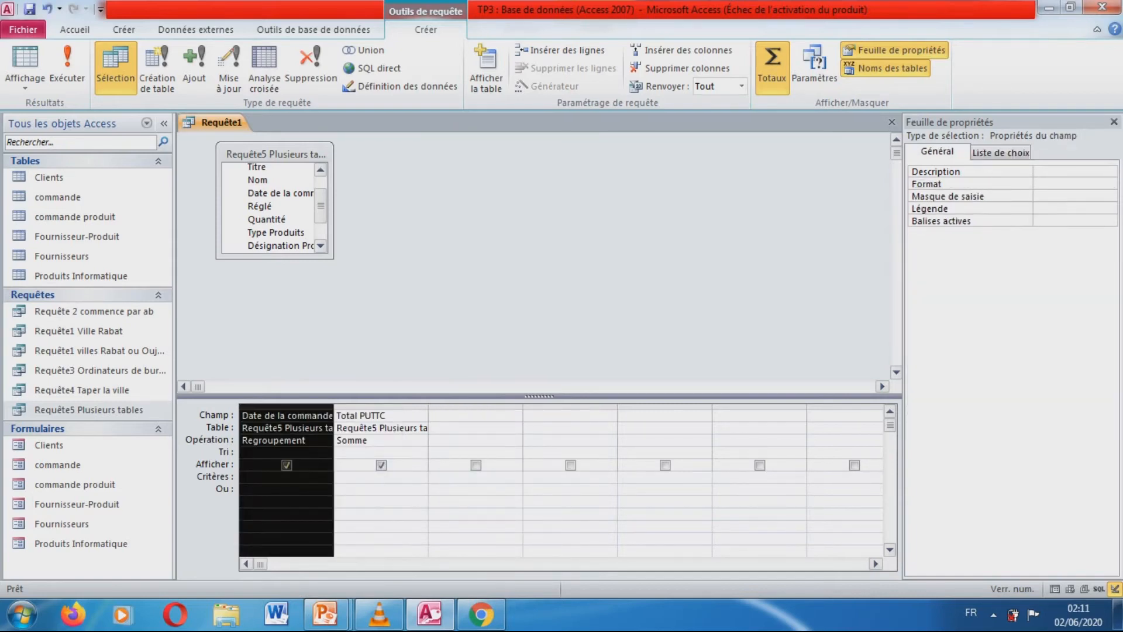
- Fit the Date de la commande column's width to its content and run the query
double_click(334, 406)
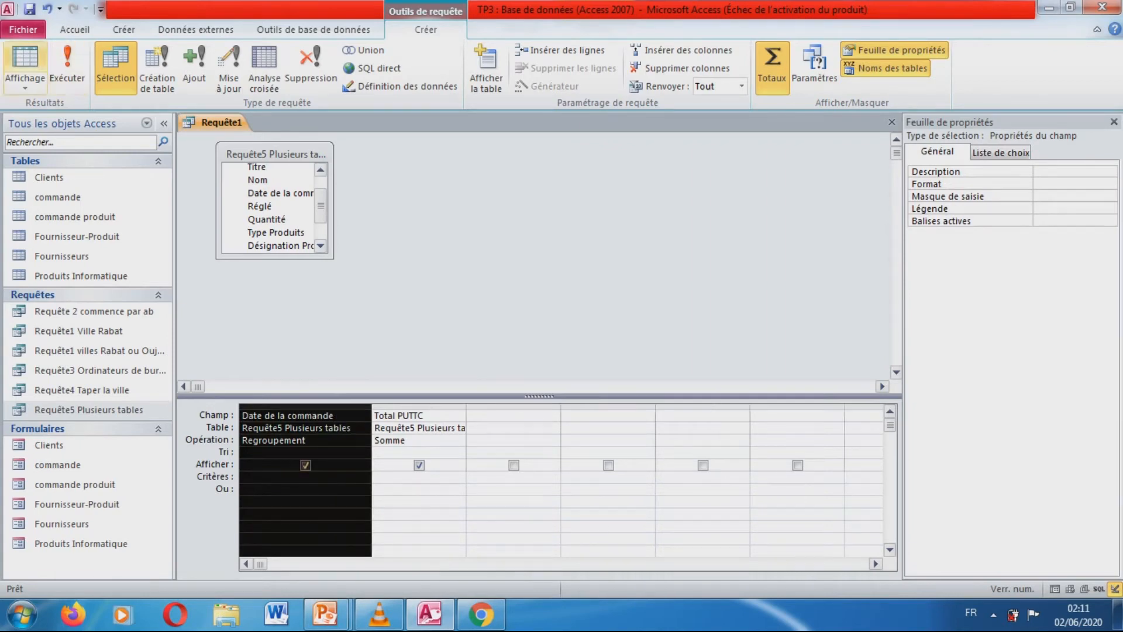
click(68, 65)
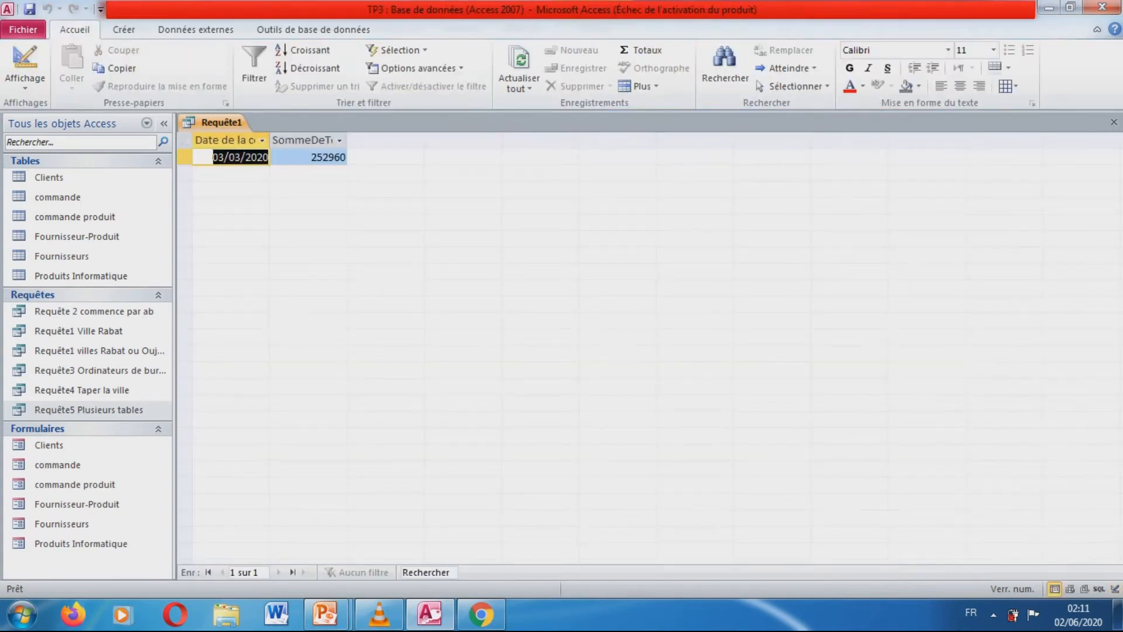
- Return to the query design and set the summed Total PUTTC field's format to Monétaire in its properties
click(25, 59)
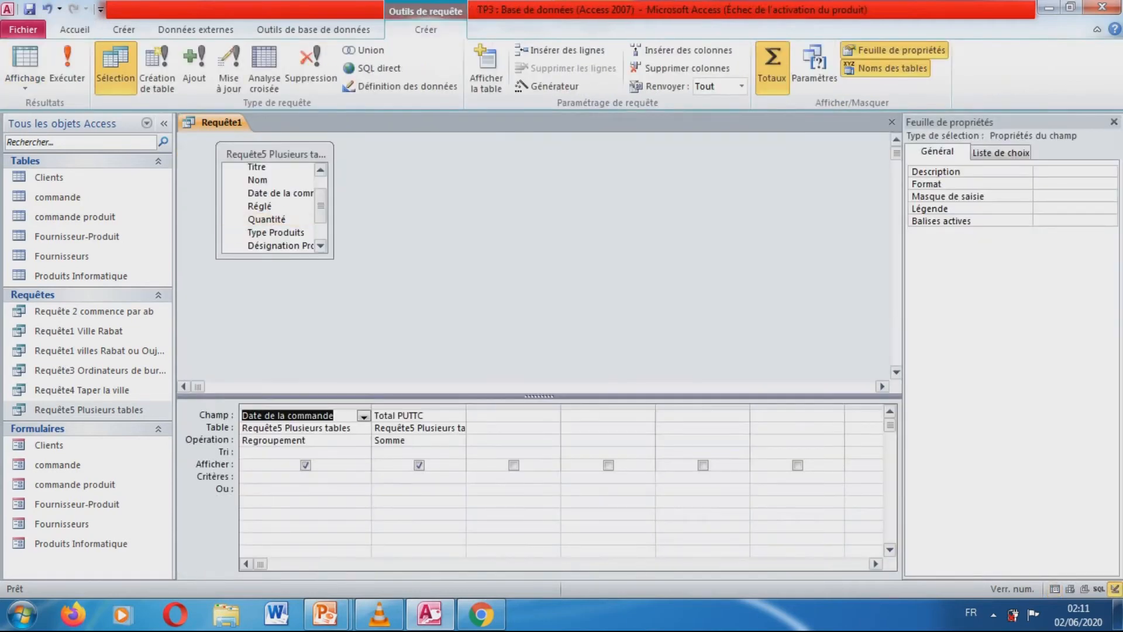
click(423, 416)
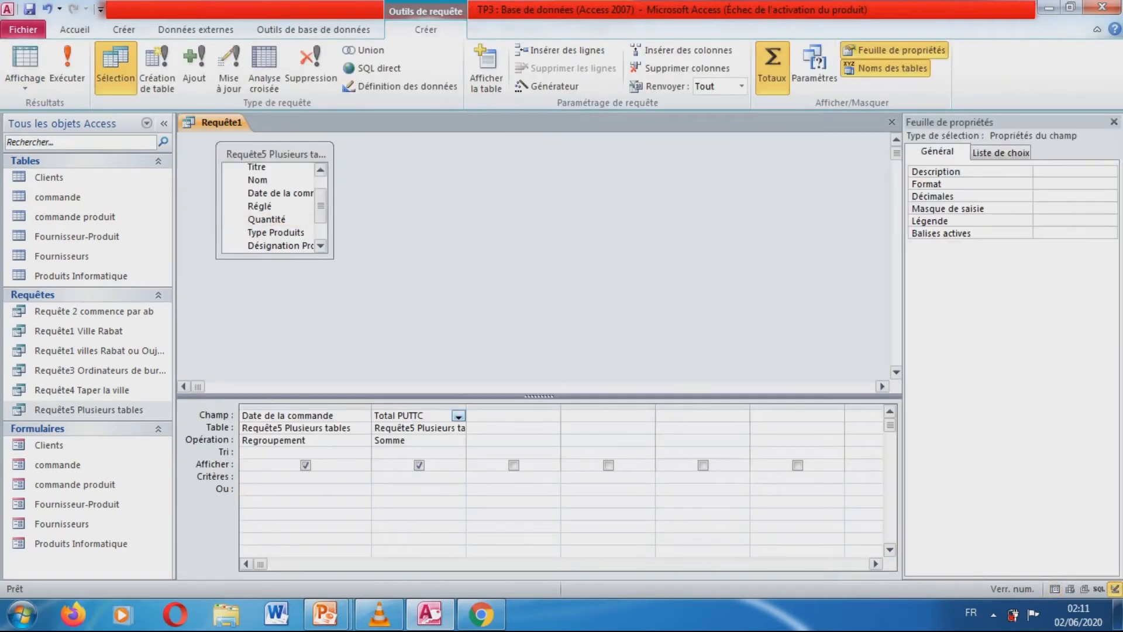
right_click(461, 417)
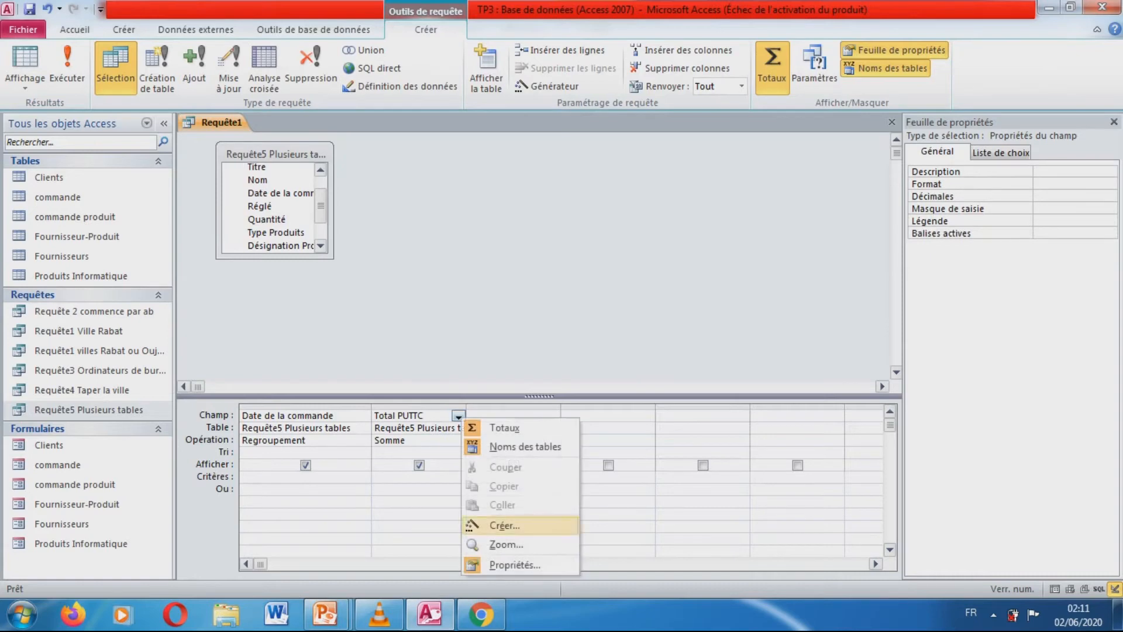
click(514, 565)
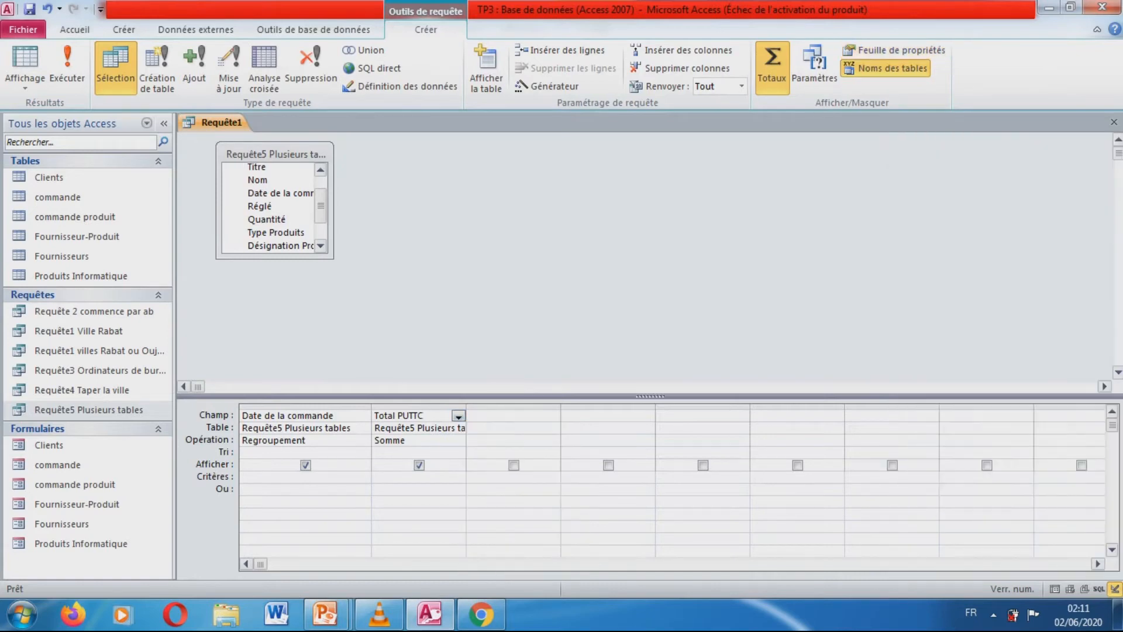
right_click(459, 416)
click(503, 563)
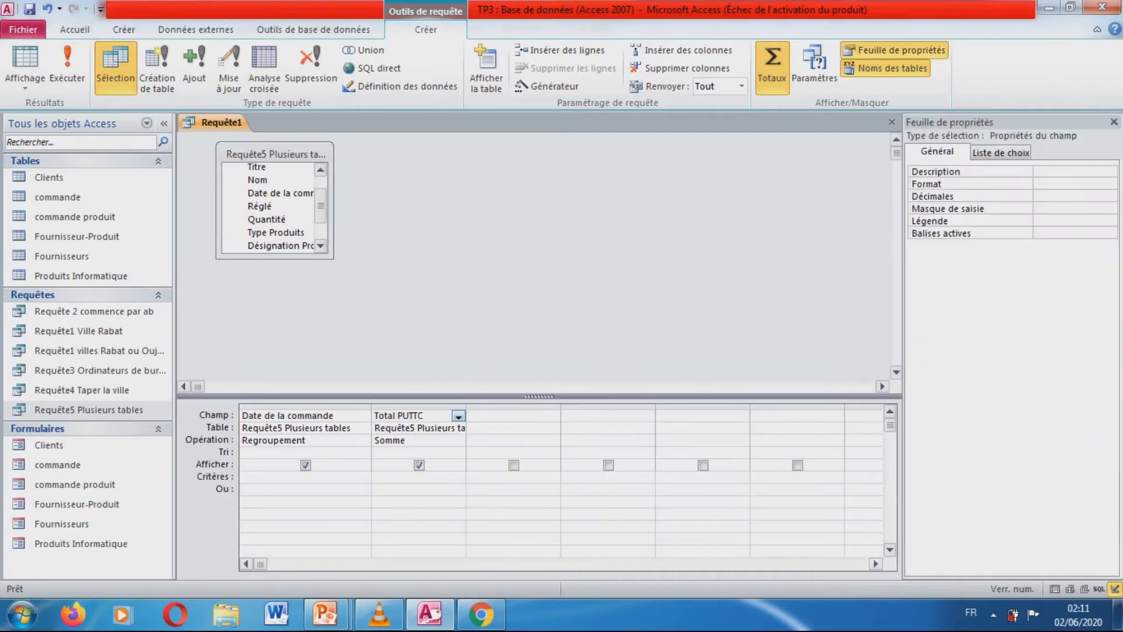
click(1076, 184)
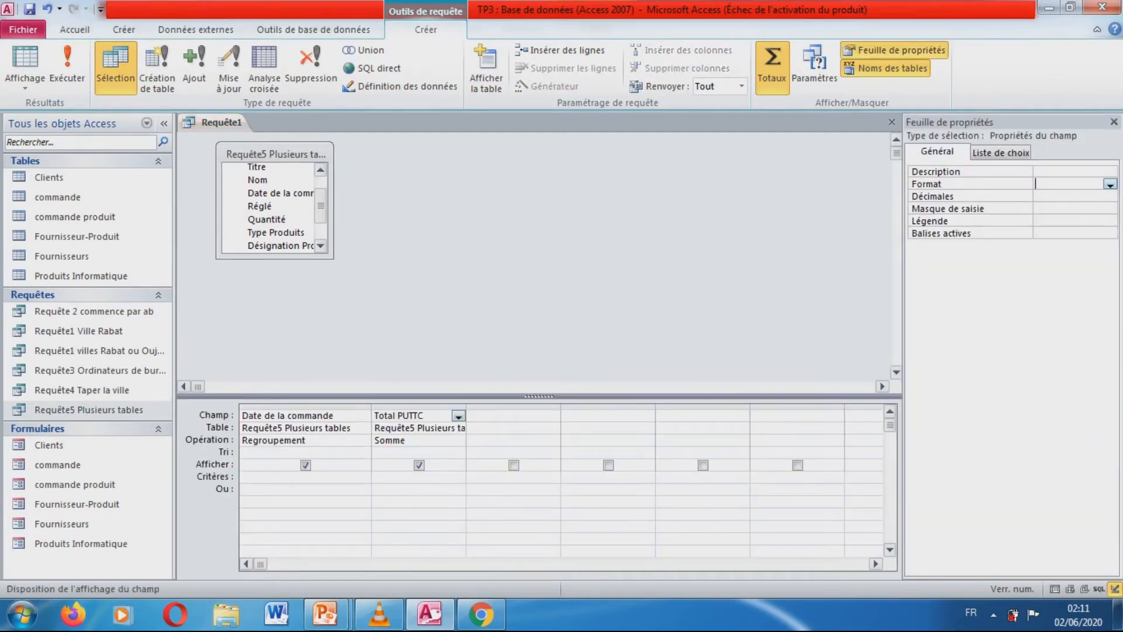
click(1110, 184)
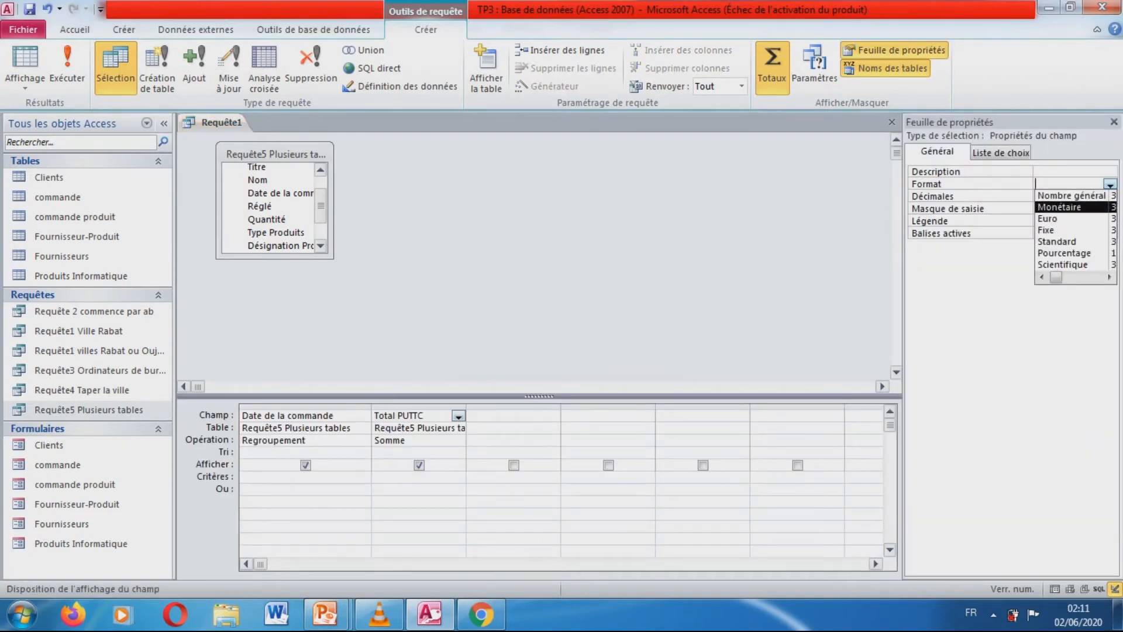
click(1060, 208)
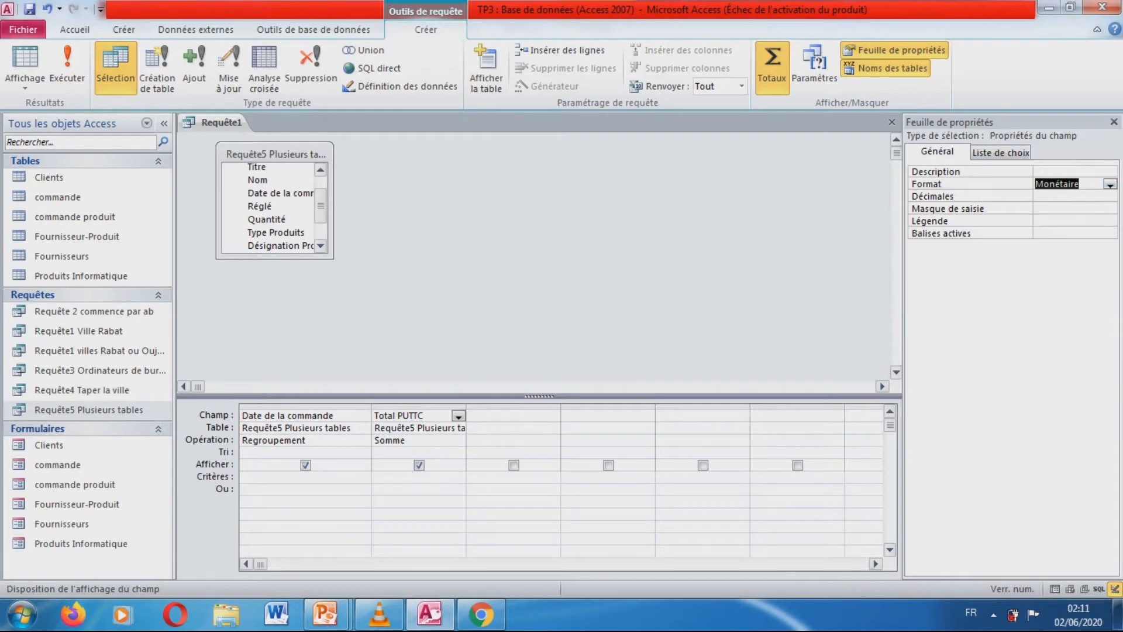
- Set the Total PUTTC field to 2 decimals and choose the Monétaire format for it again
click(1080, 197)
click(1110, 197)
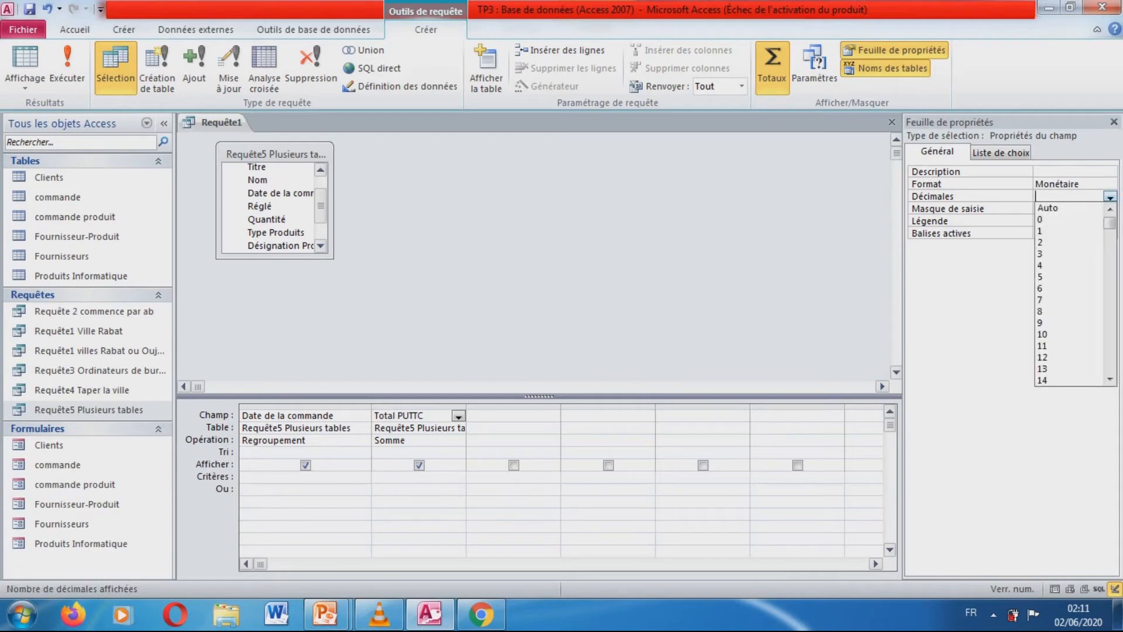
click(1069, 242)
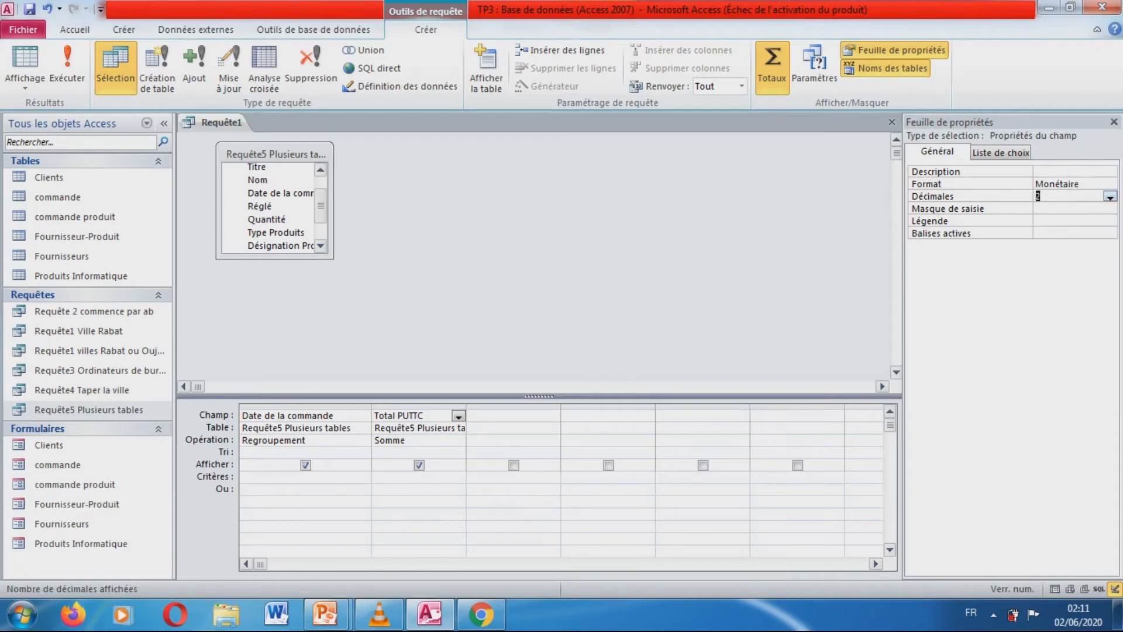
click(1083, 184)
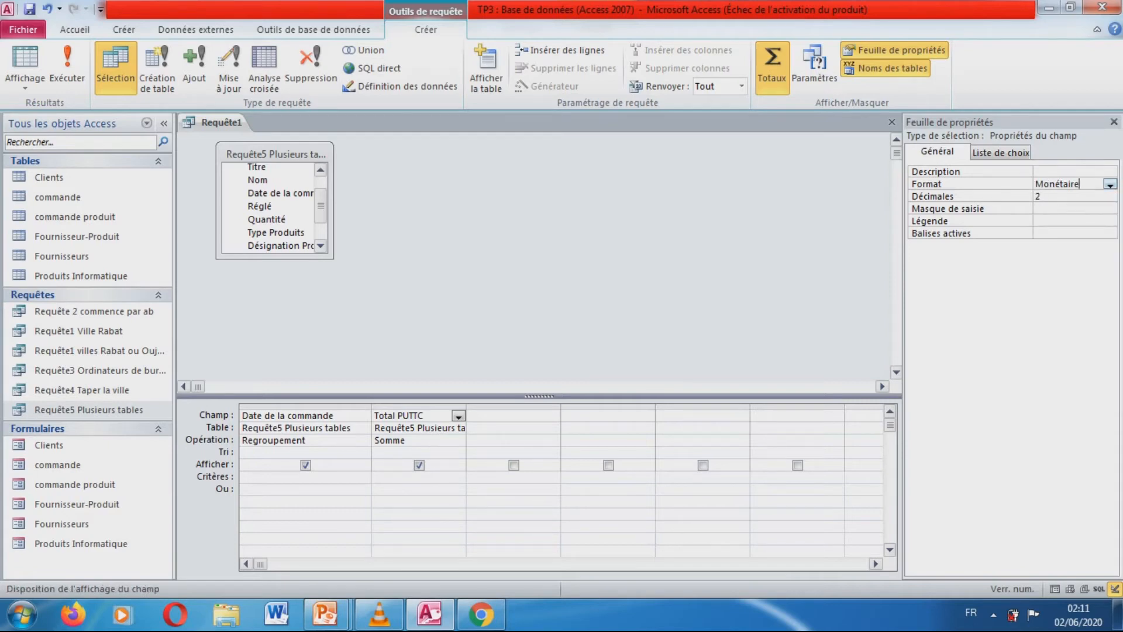
click(1110, 185)
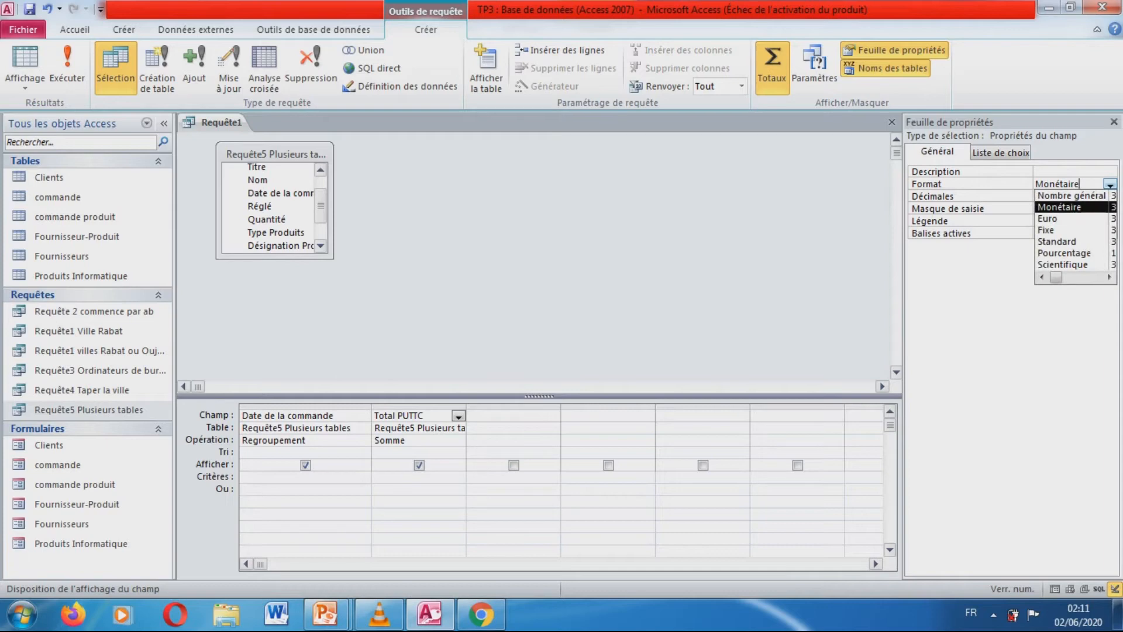
drag(1056, 278, 1084, 278)
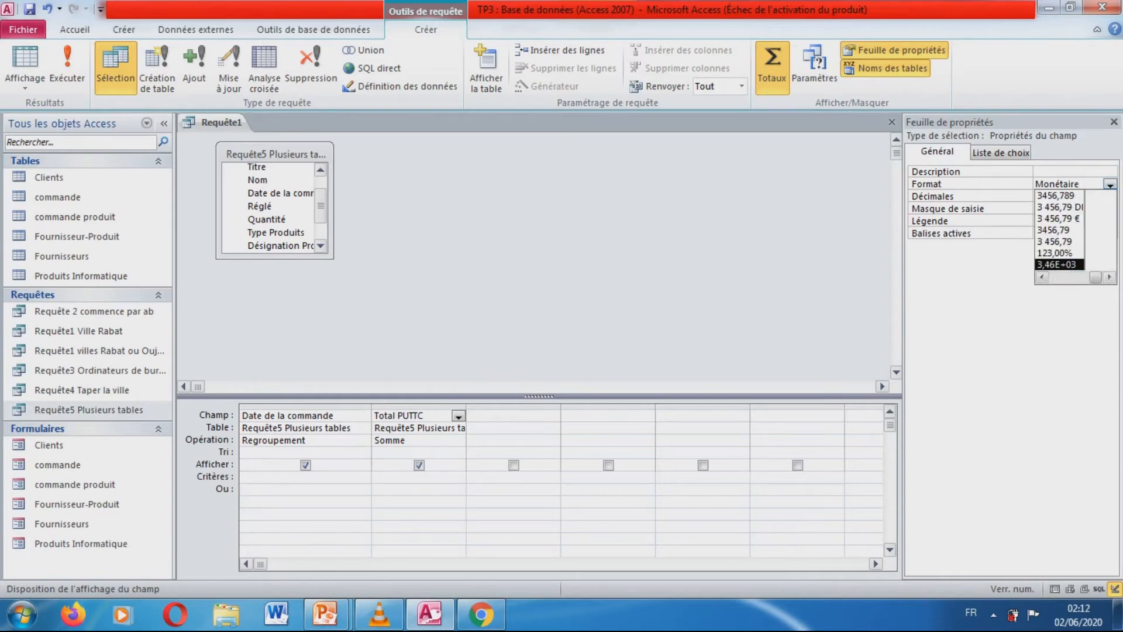
click(1059, 207)
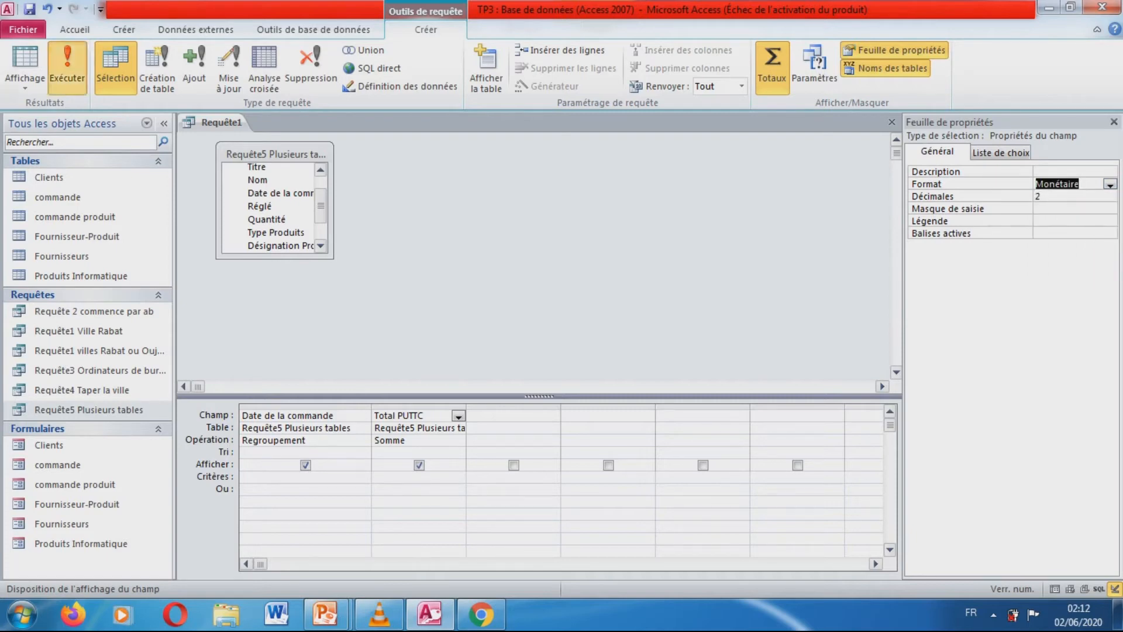
- Run the query and fit the widths of the date and Total PUTTC sum columns to their content
click(68, 66)
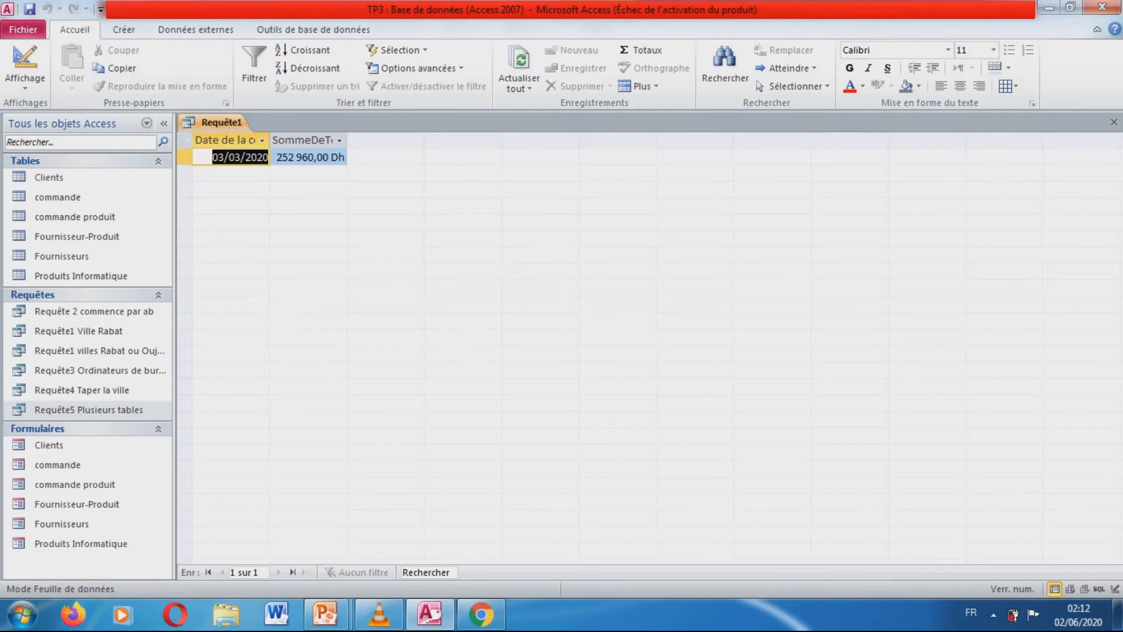
double_click(270, 140)
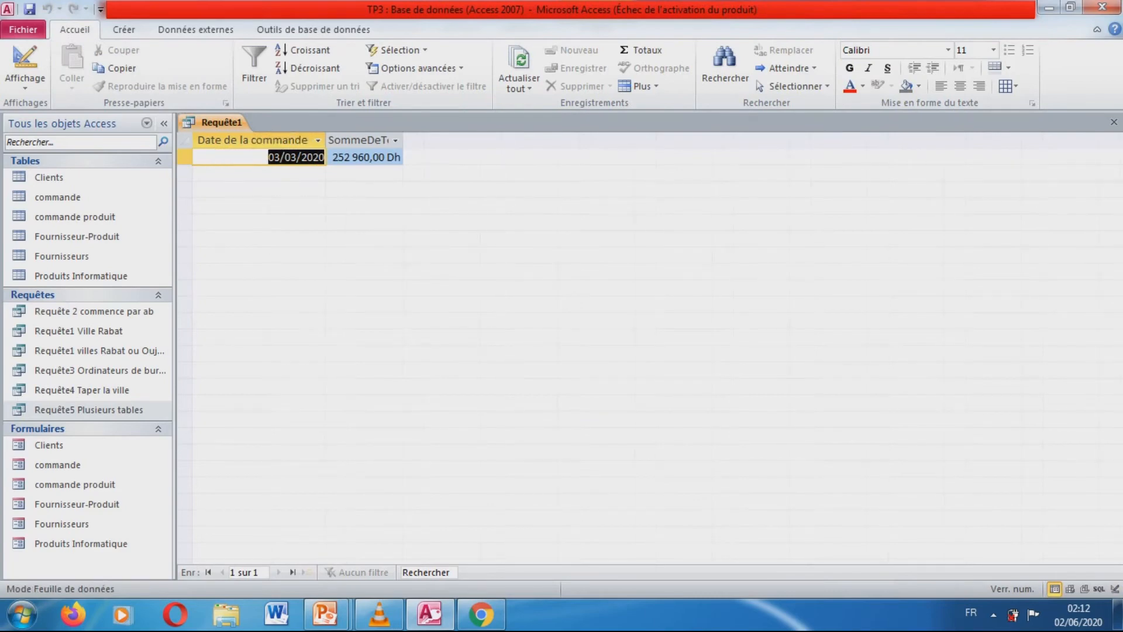
double_click(403, 140)
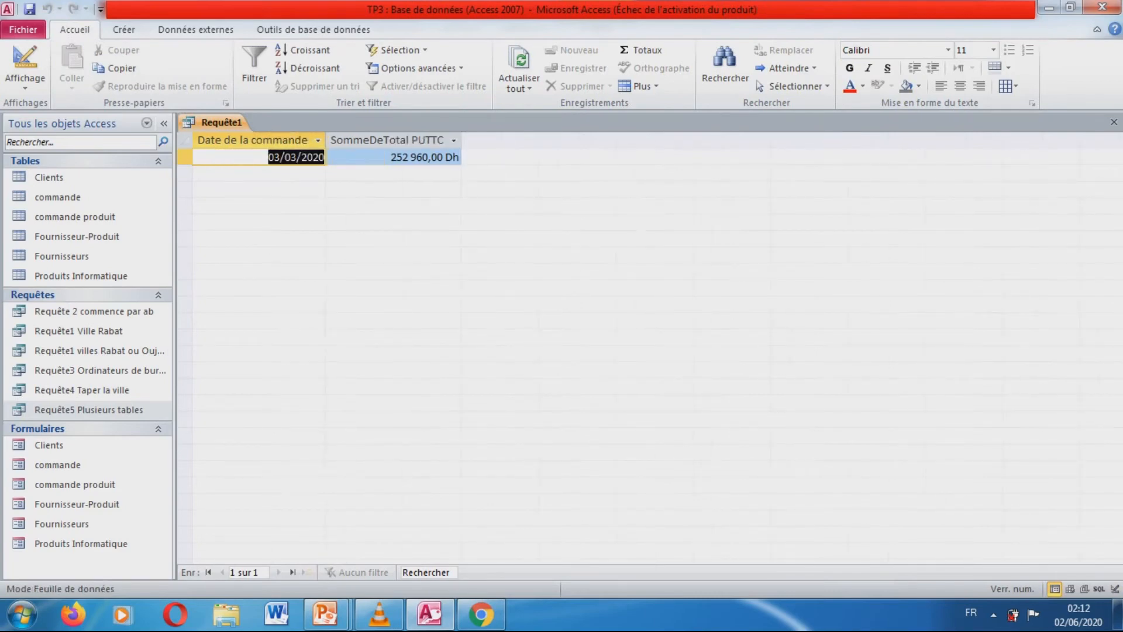
- Close the query and save it as Requête6 Mois Mars somme, checking exercise 6 in the PowerPoint slide for the name
click(1114, 122)
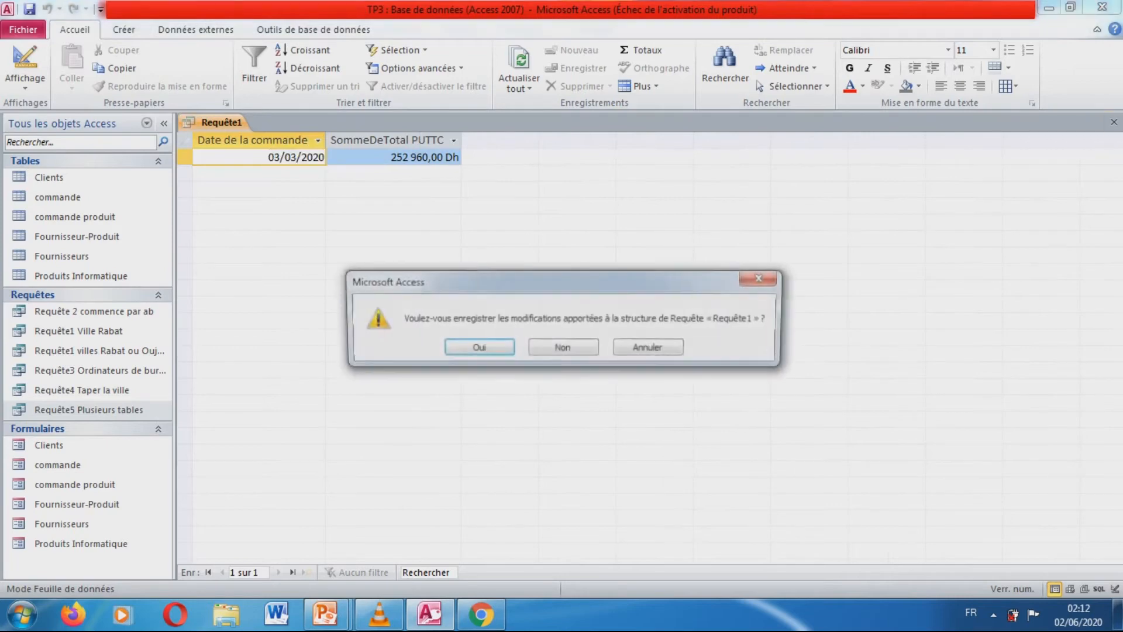
key(Return)
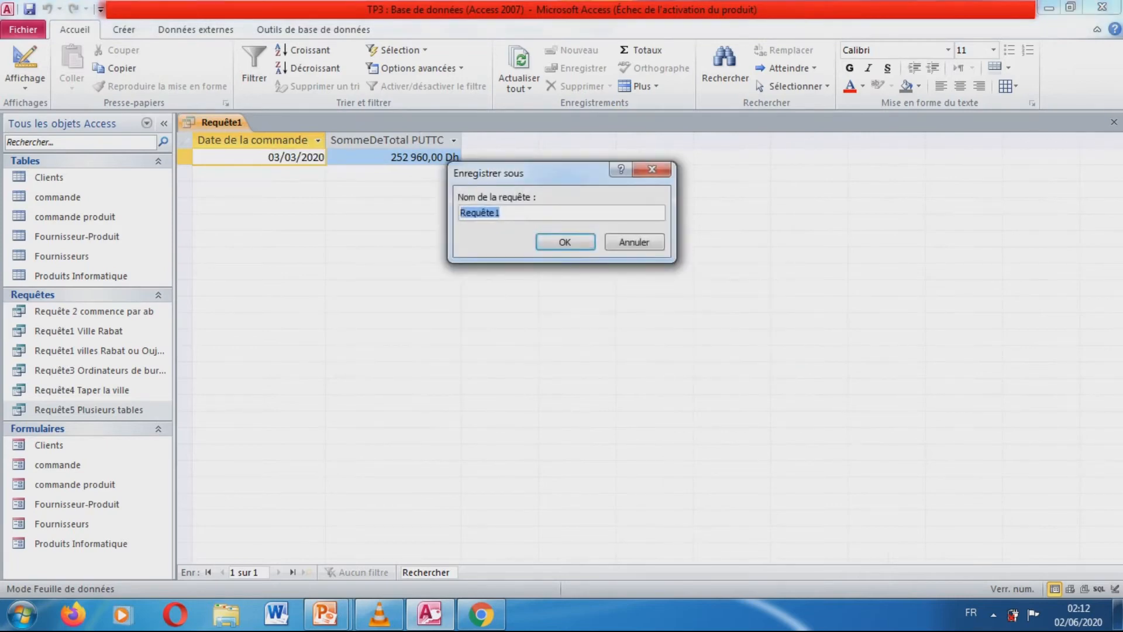
click(501, 212)
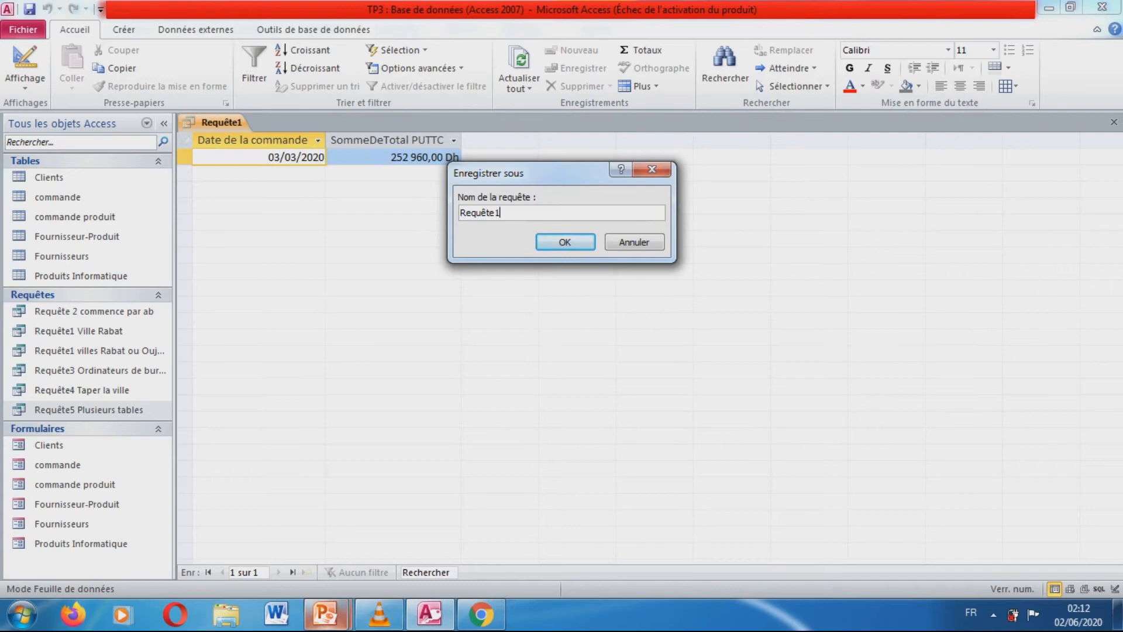
click(325, 615)
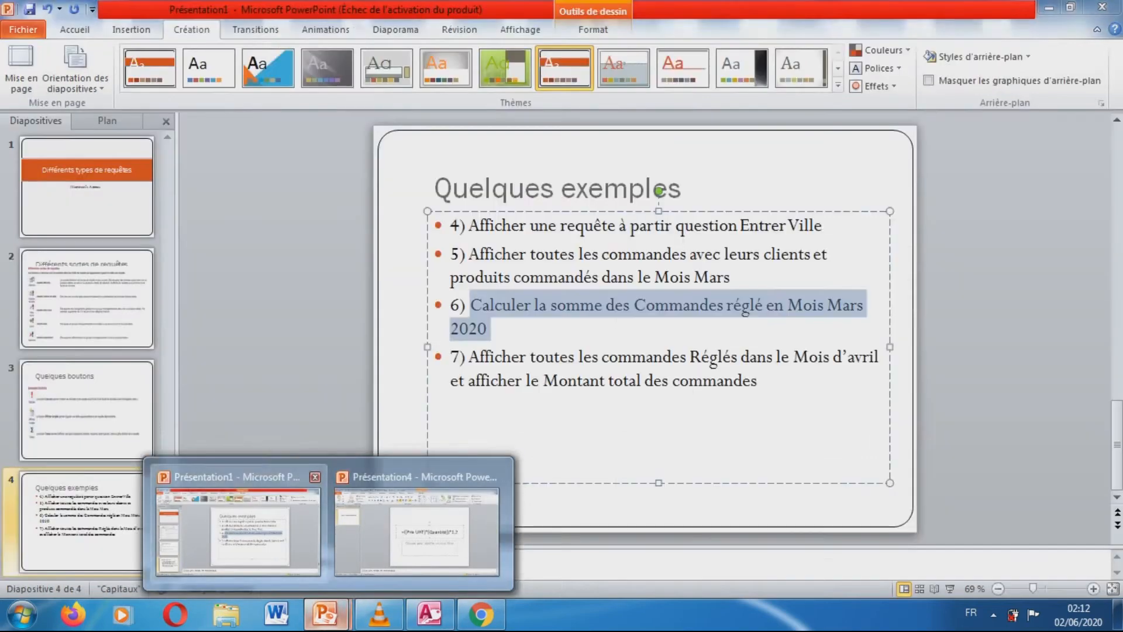
click(239, 530)
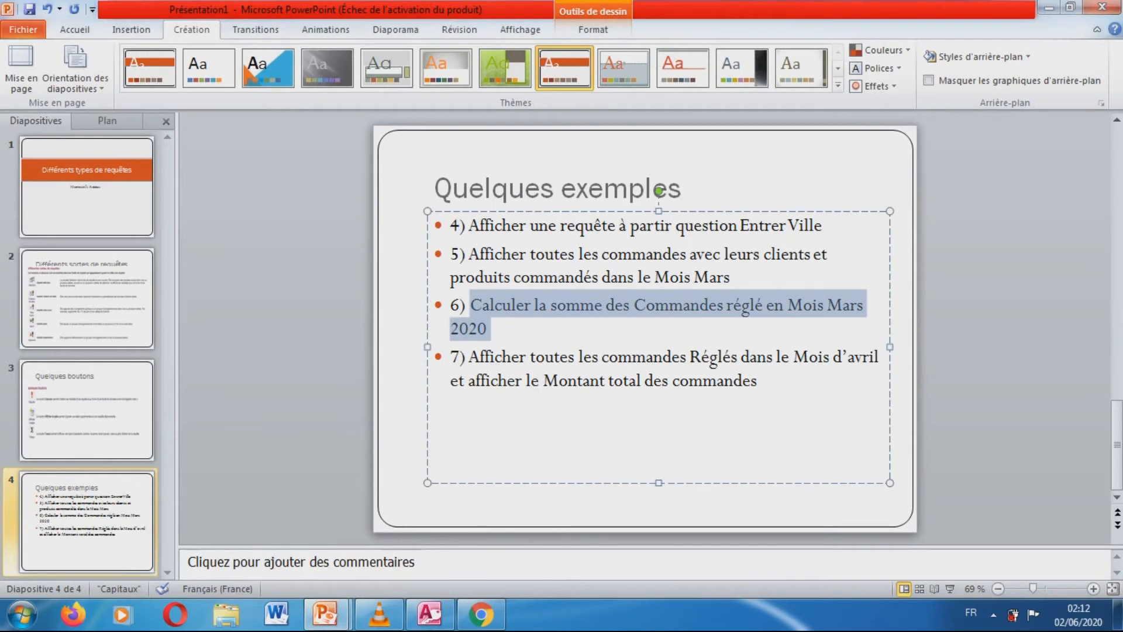
click(429, 615)
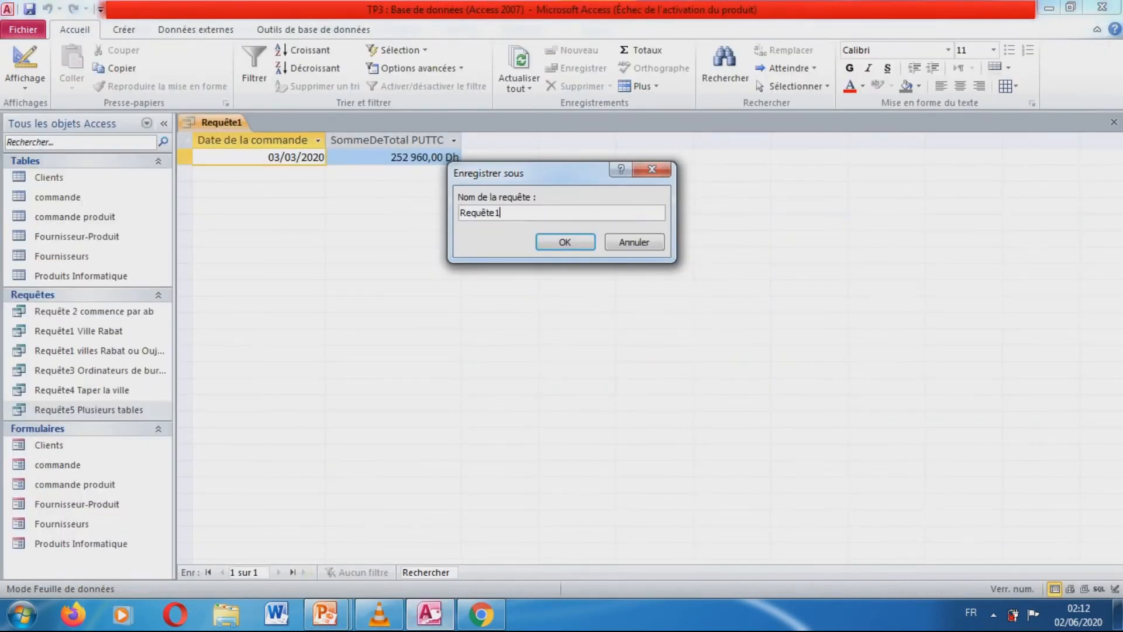
key(BackSpace)
text(6 Mois Mars somme)
key(Return)
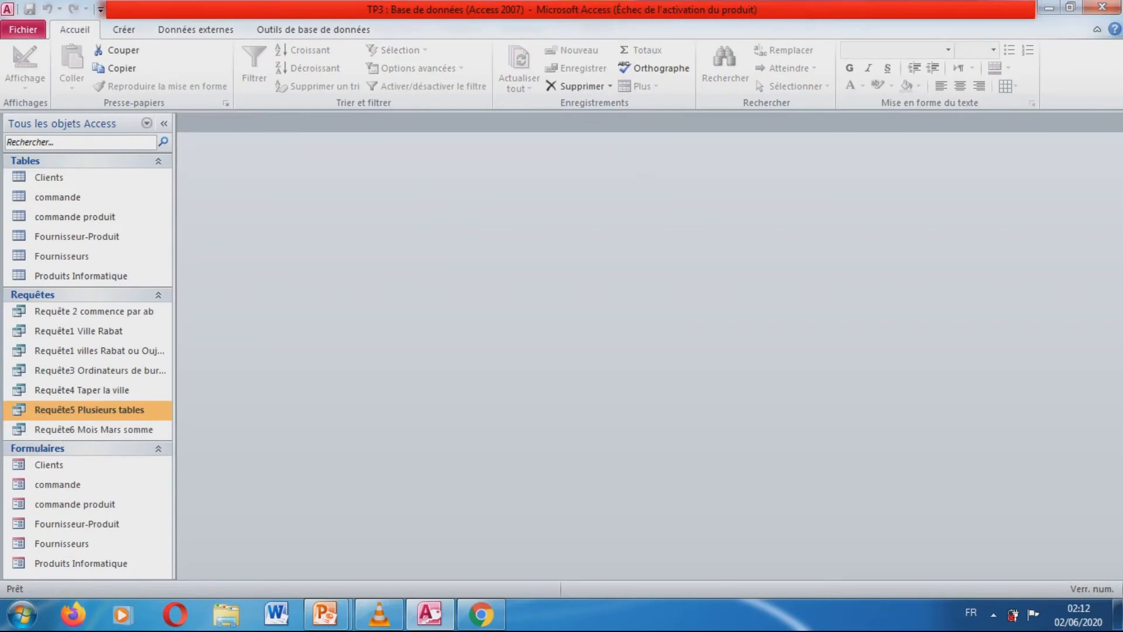
- Switch to PowerPoint and close the Présentation4 file containing the price formula without saving it
mouse_move(325, 614)
mouse_move(416, 530)
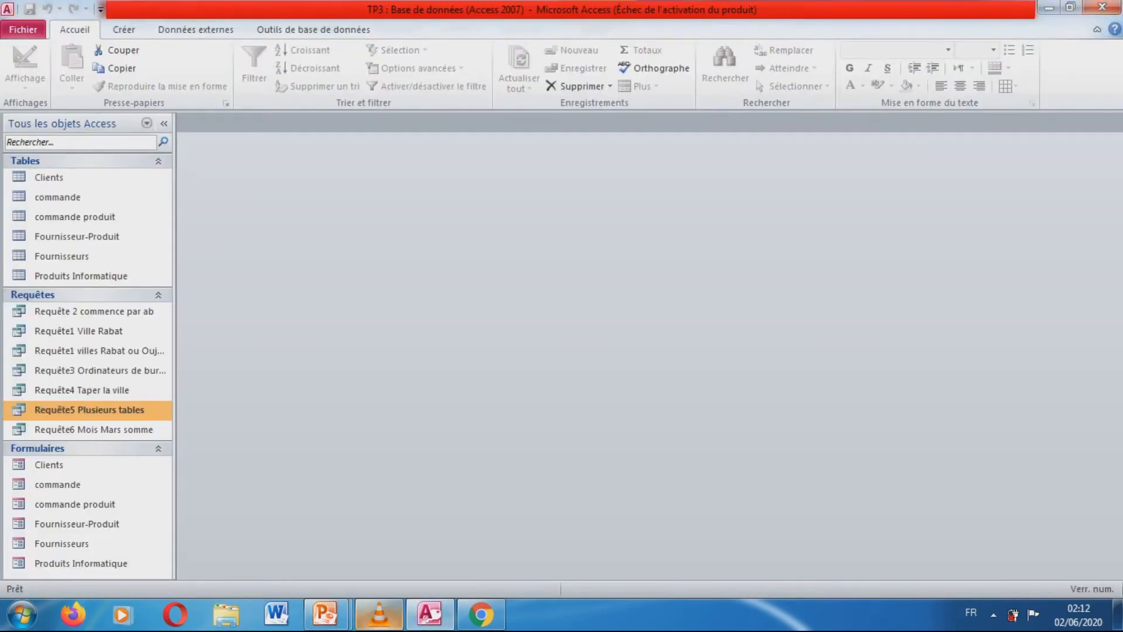
click(433, 538)
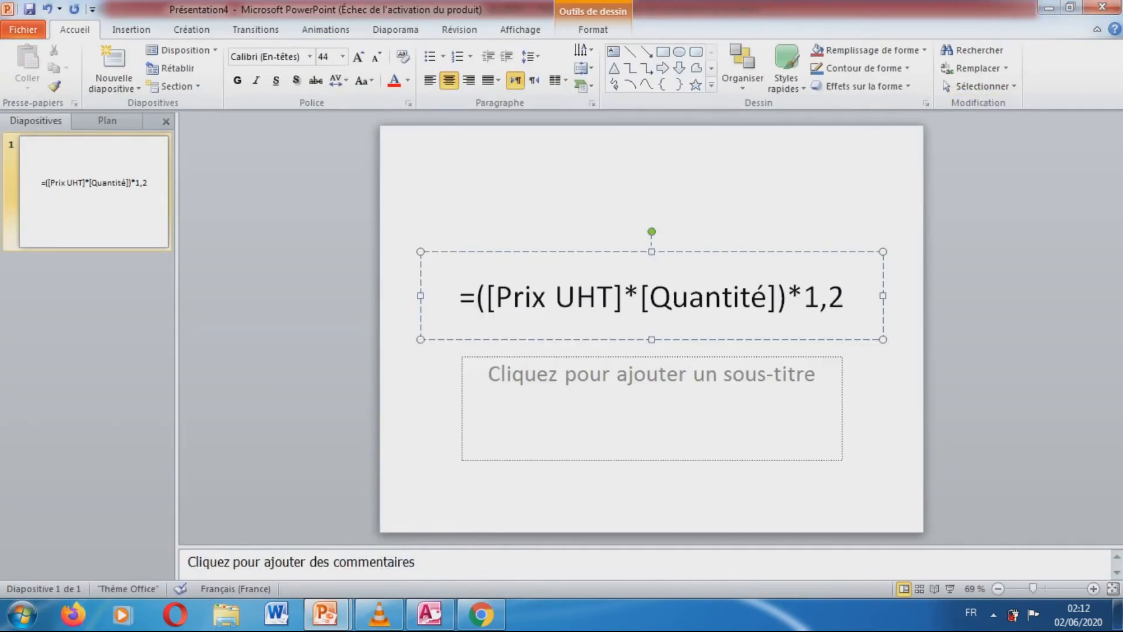
click(1102, 7)
click(562, 327)
- Highlight the text of exercise 7 about paid April orders on the Quelques exemples slide
click(327, 615)
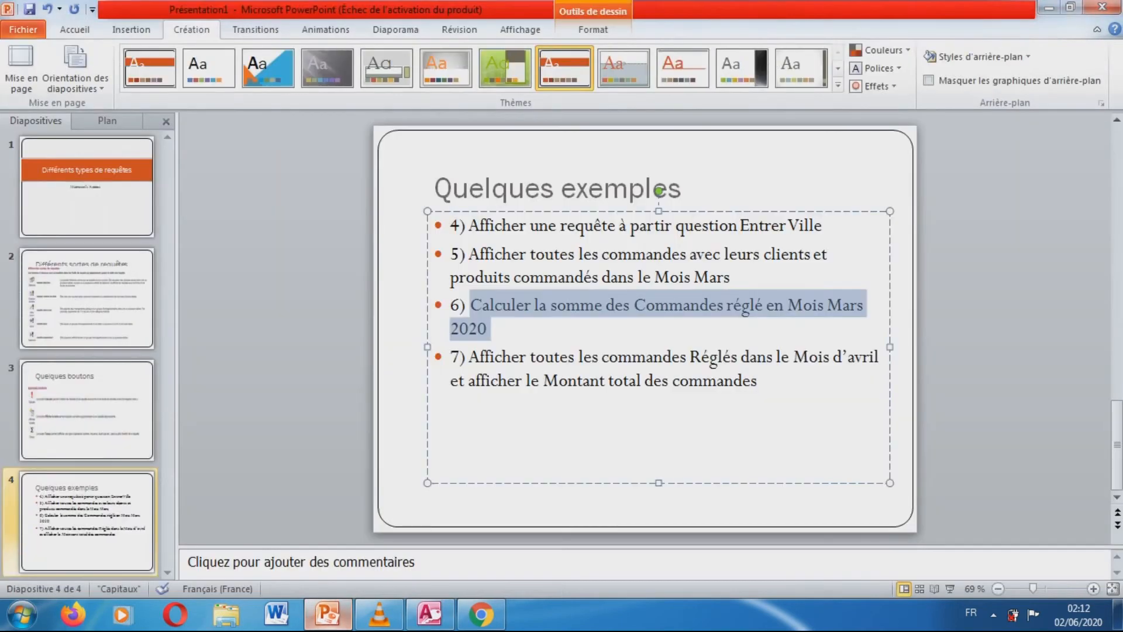
click(521, 381)
drag(468, 357, 764, 381)
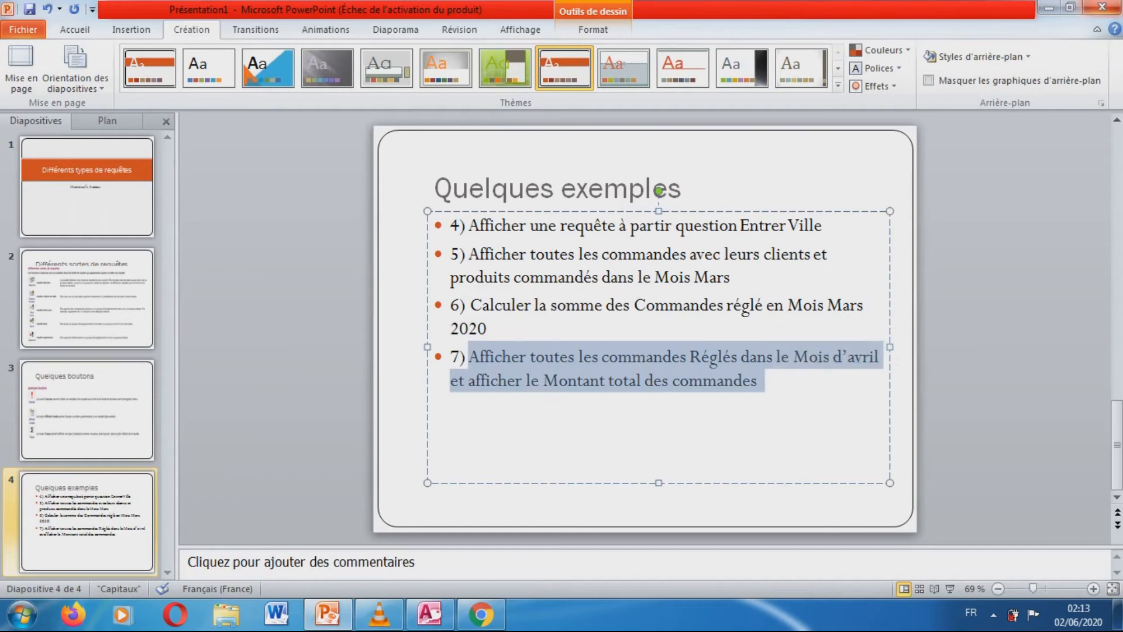
- Save the presentation in the Documents library as Différents types de requêtes.pptx, keeping it open
click(1103, 7)
click(659, 338)
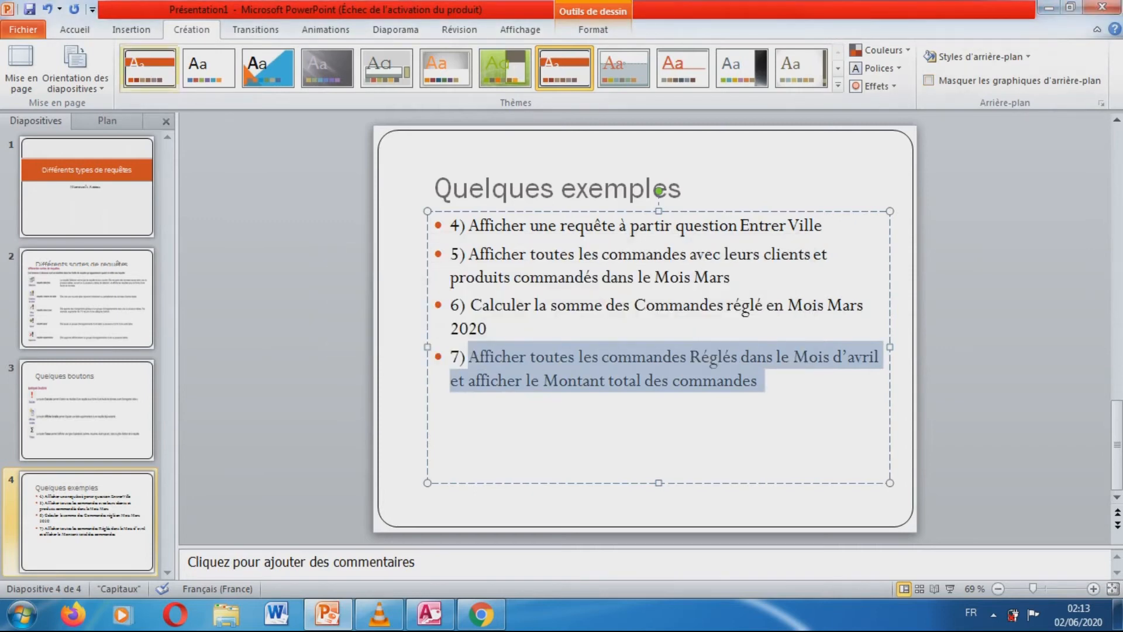
click(30, 9)
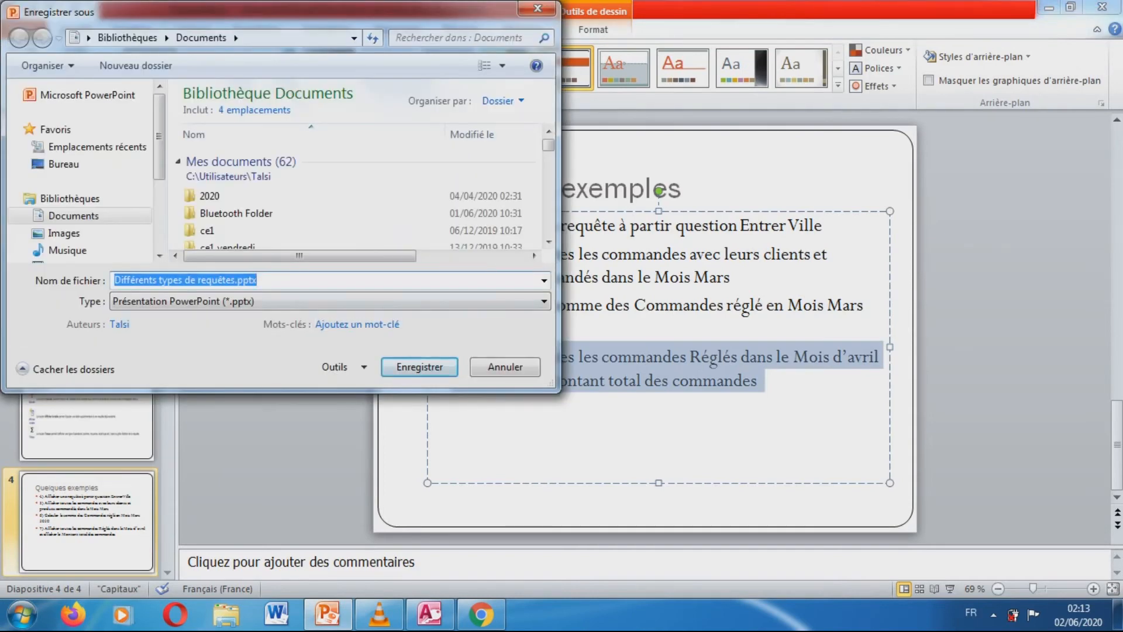
click(420, 366)
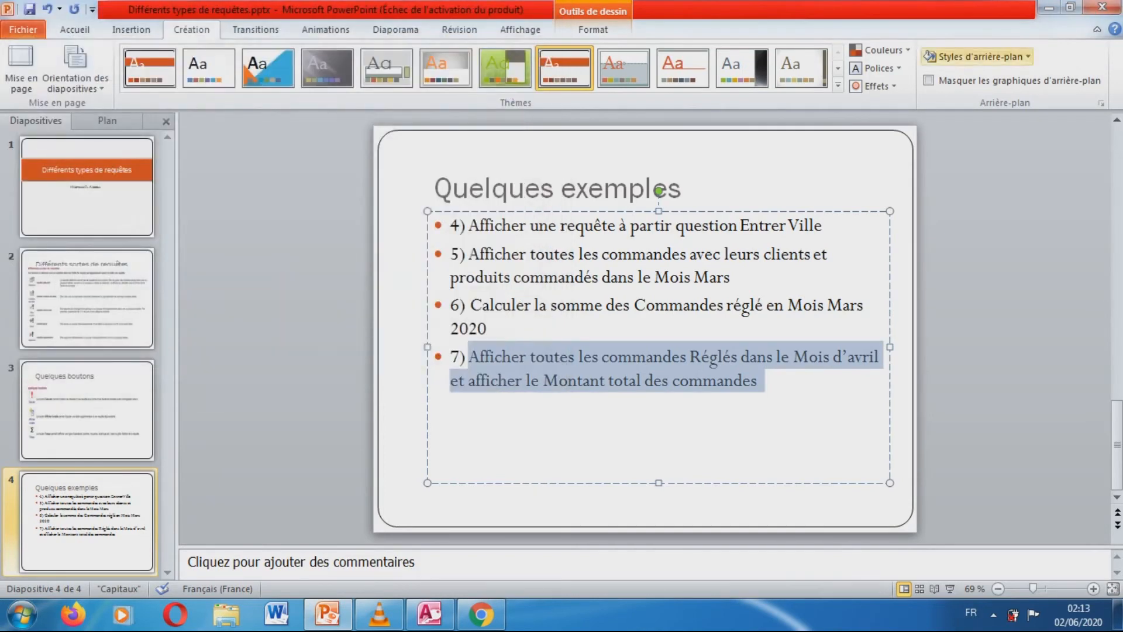
- Switch to Access and start a new query in Design view with the commande table
click(1049, 8)
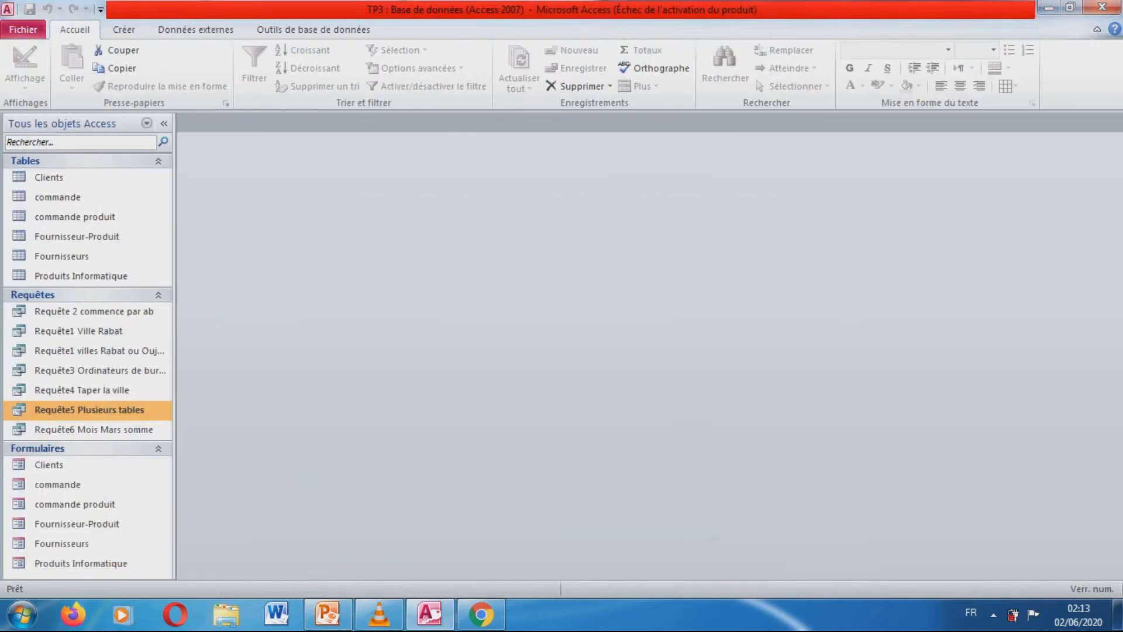
click(124, 29)
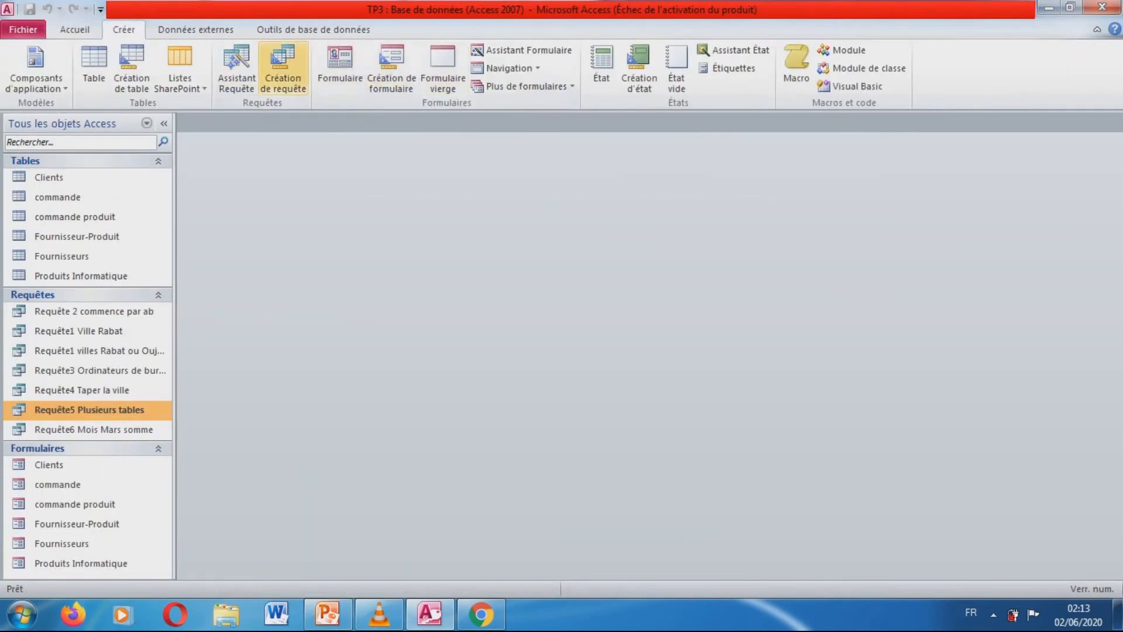
click(283, 67)
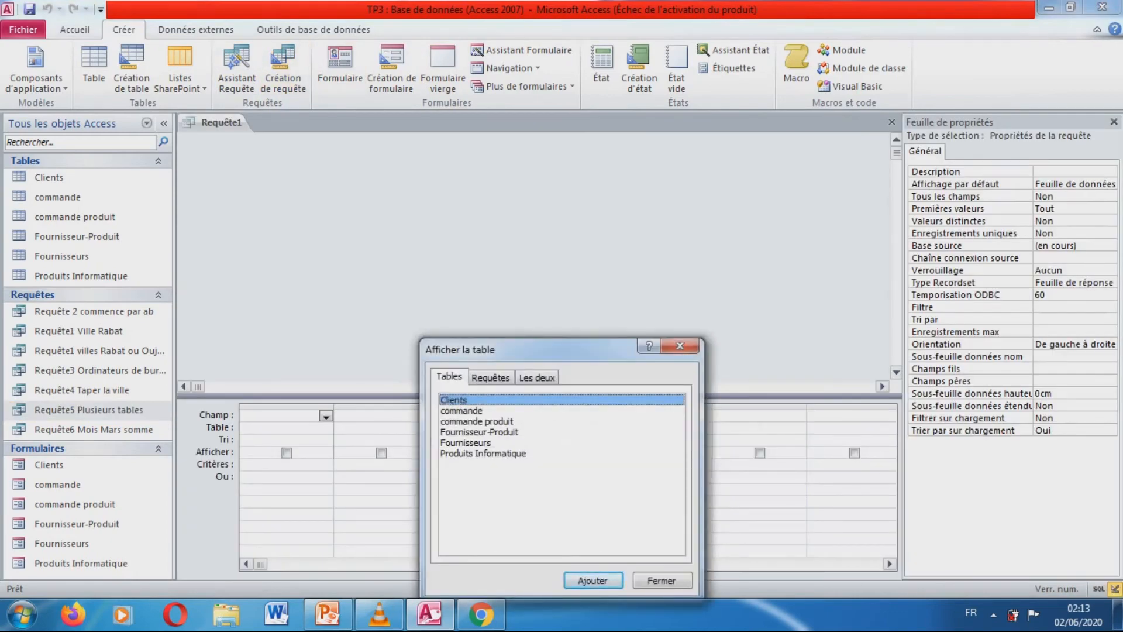
click(462, 411)
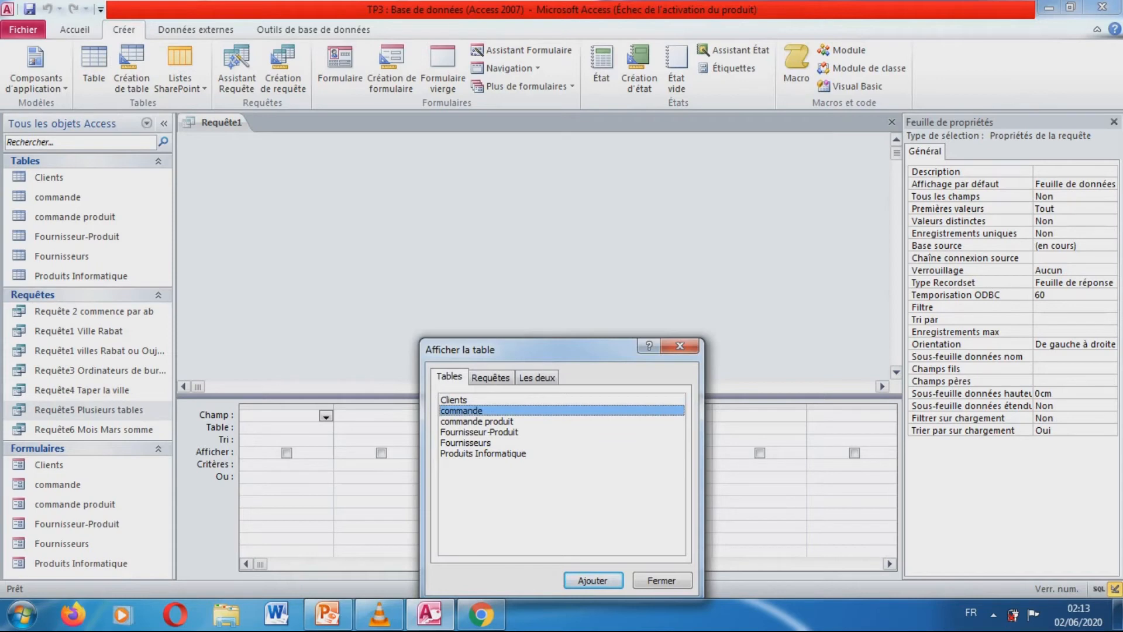
click(593, 580)
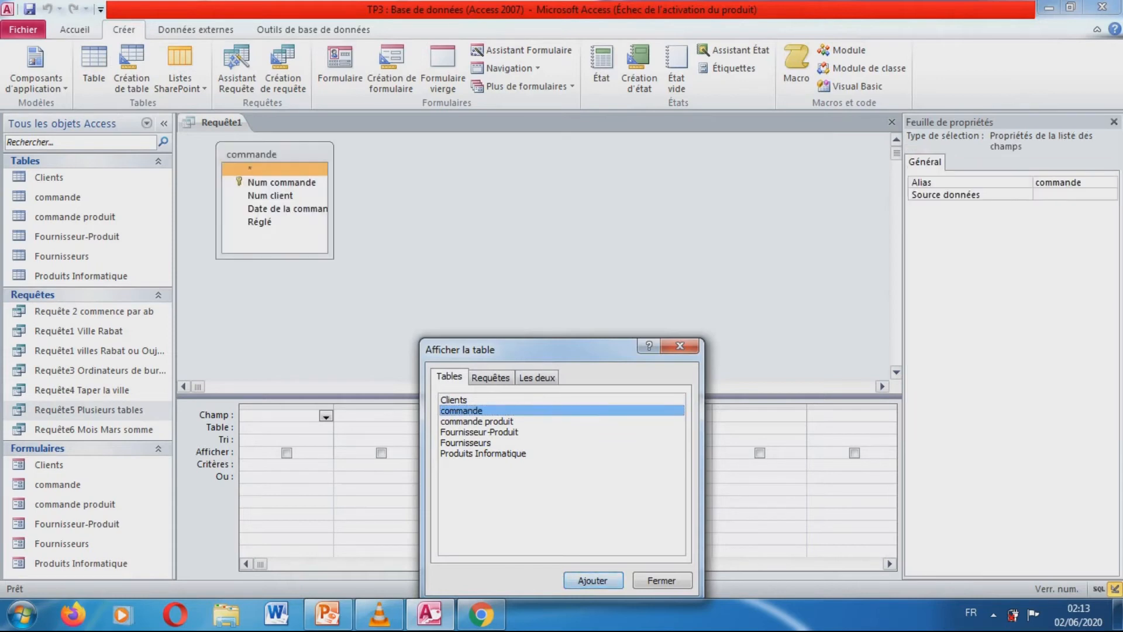
- Add the Produits Informatique and commande produit tables to the query, and place Produits Informatique on the far side of commande produit
click(477, 422)
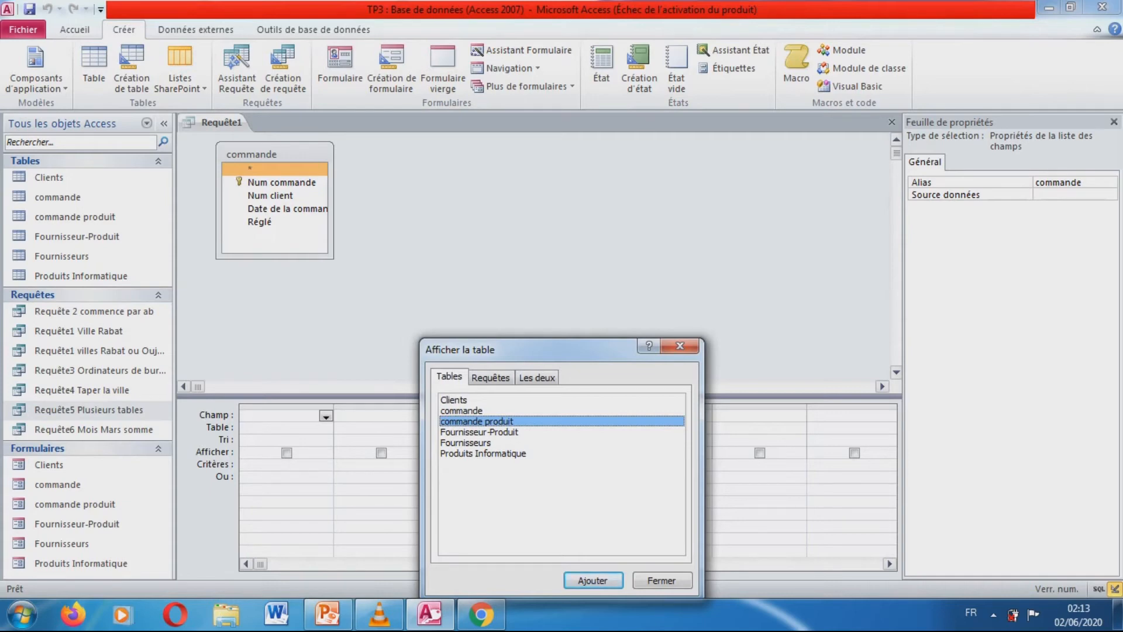
click(484, 453)
click(593, 580)
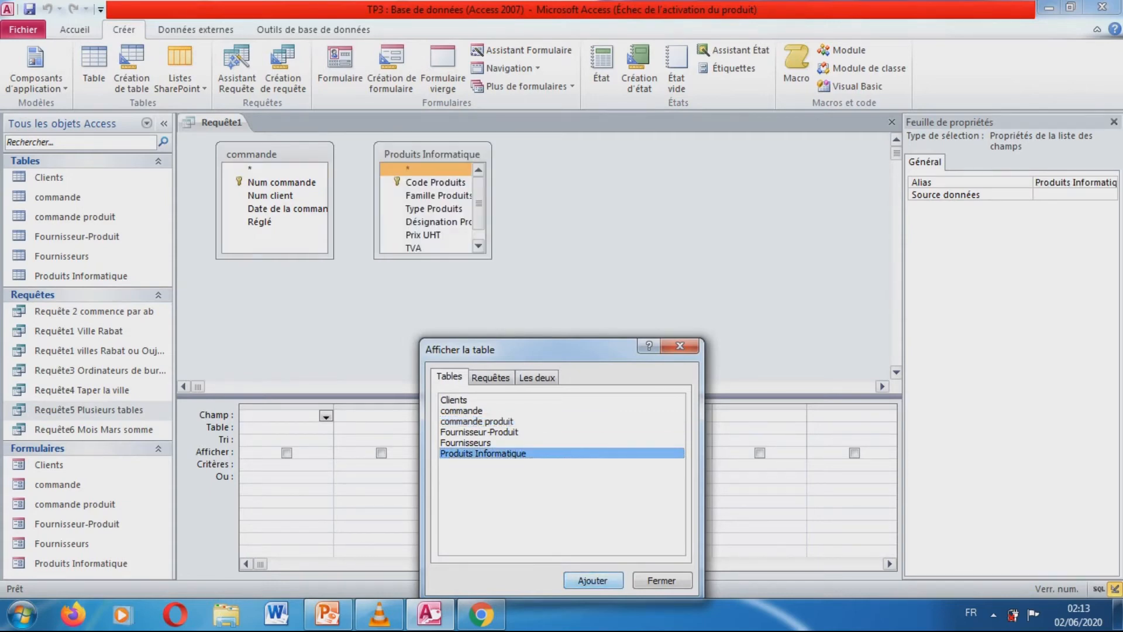
click(477, 422)
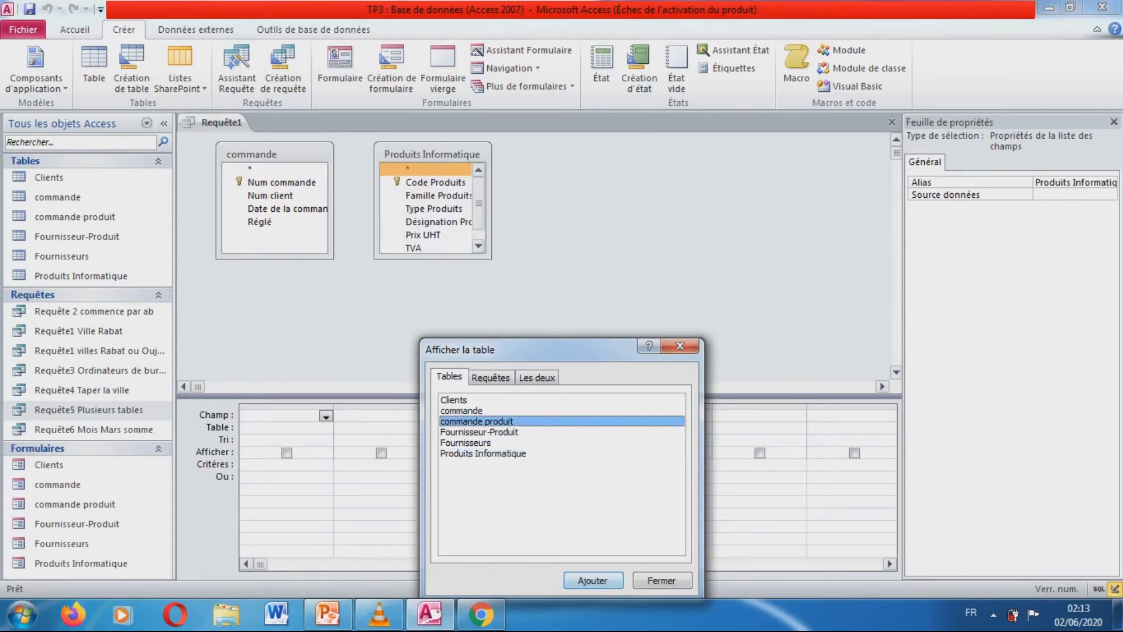
click(593, 580)
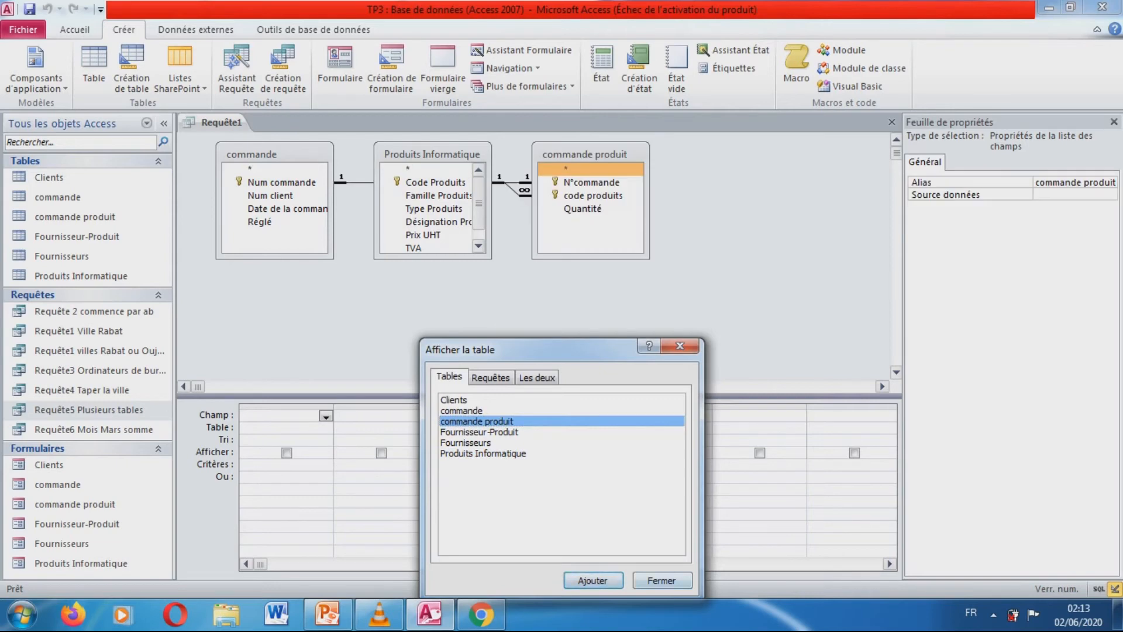
click(662, 580)
drag(432, 154, 761, 163)
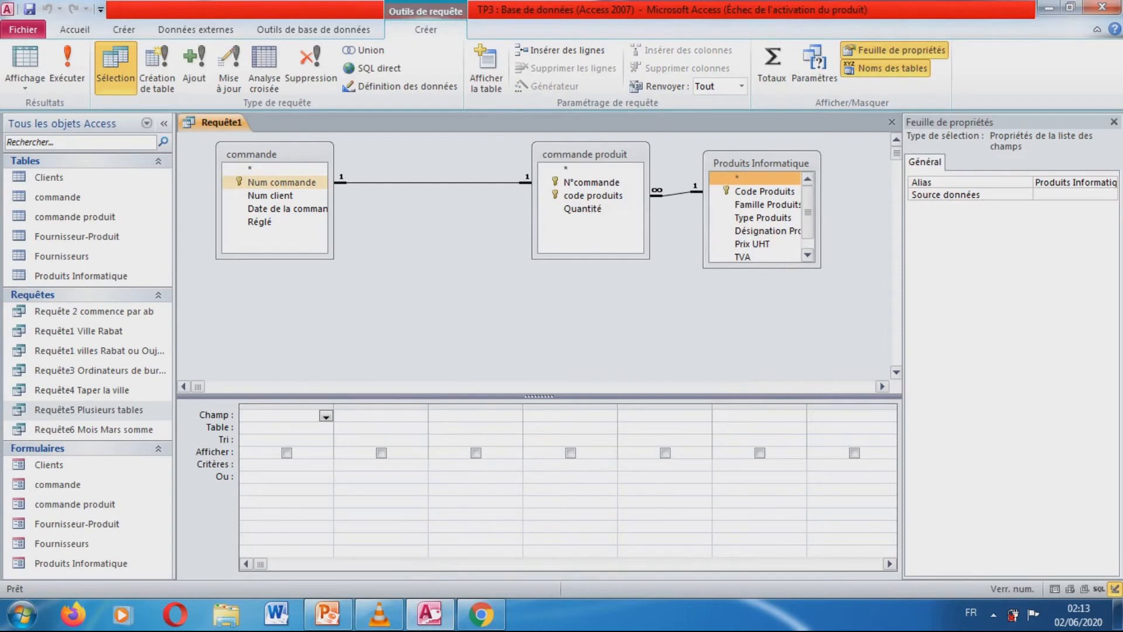
- Add the Num commande, Date de la commande and Réglé fields of the commande table to the query grid
click(282, 182)
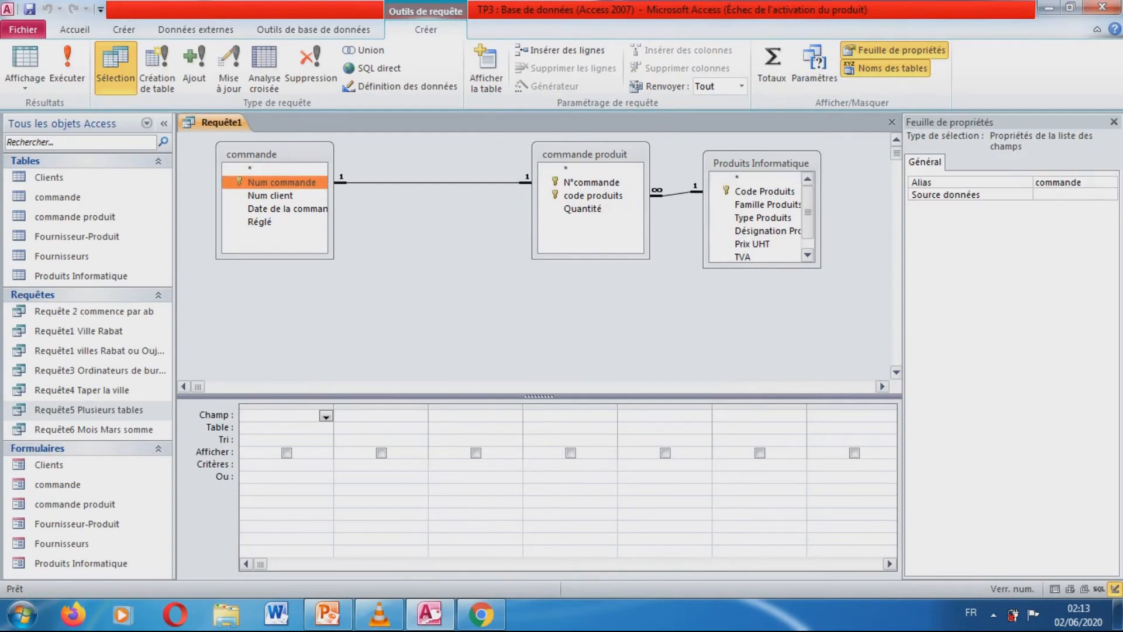
double_click(281, 183)
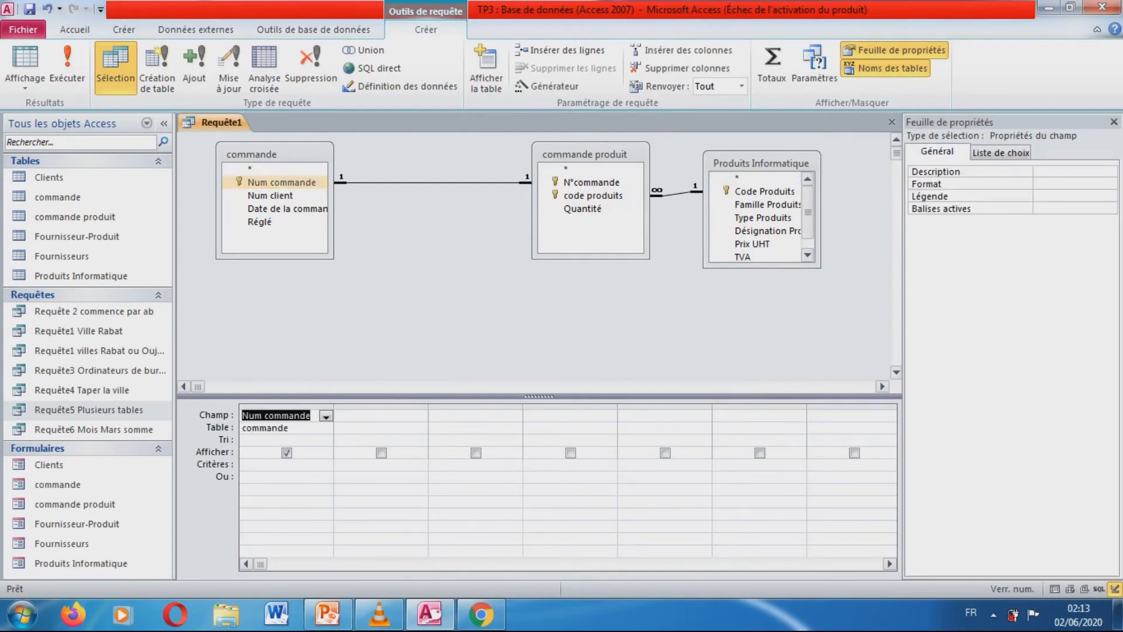
double_click(287, 209)
click(260, 221)
double_click(260, 221)
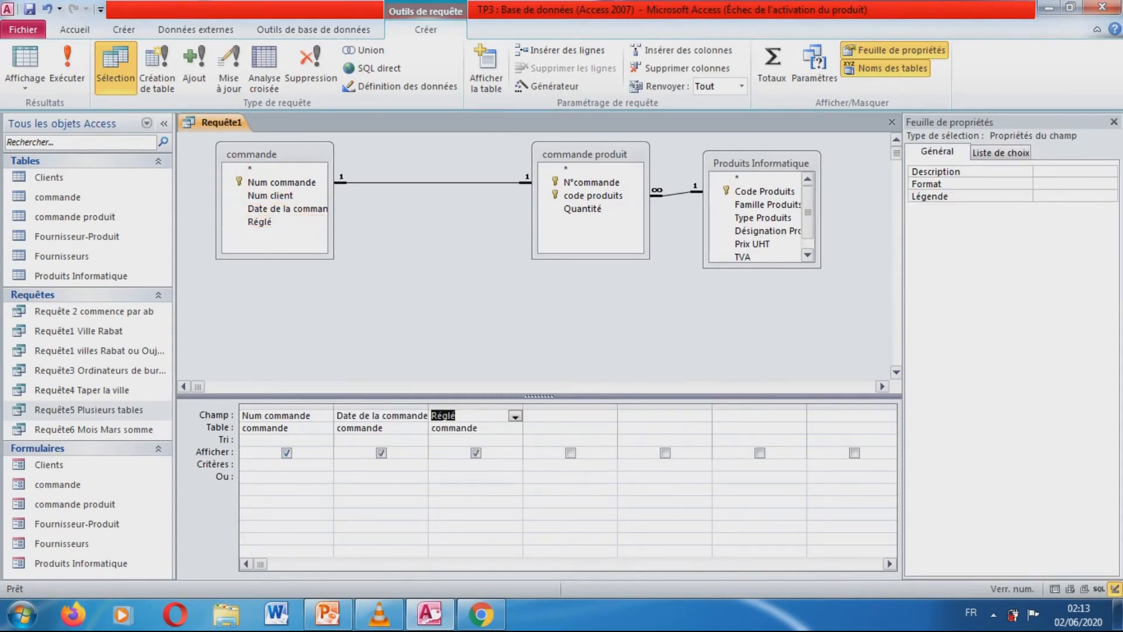
- Add Quantité from commande produit, plus Code Produits, Type Produits, Désignation Produits, Prix UHT and TVA from Produits Informatique, to the grid
double_click(583, 209)
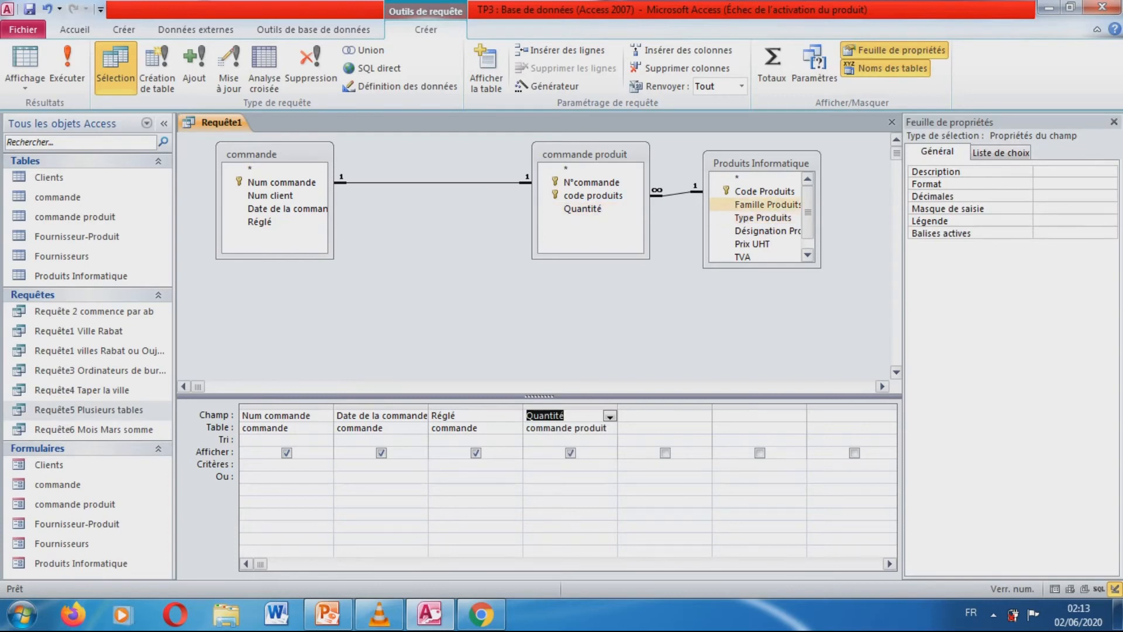
double_click(760, 191)
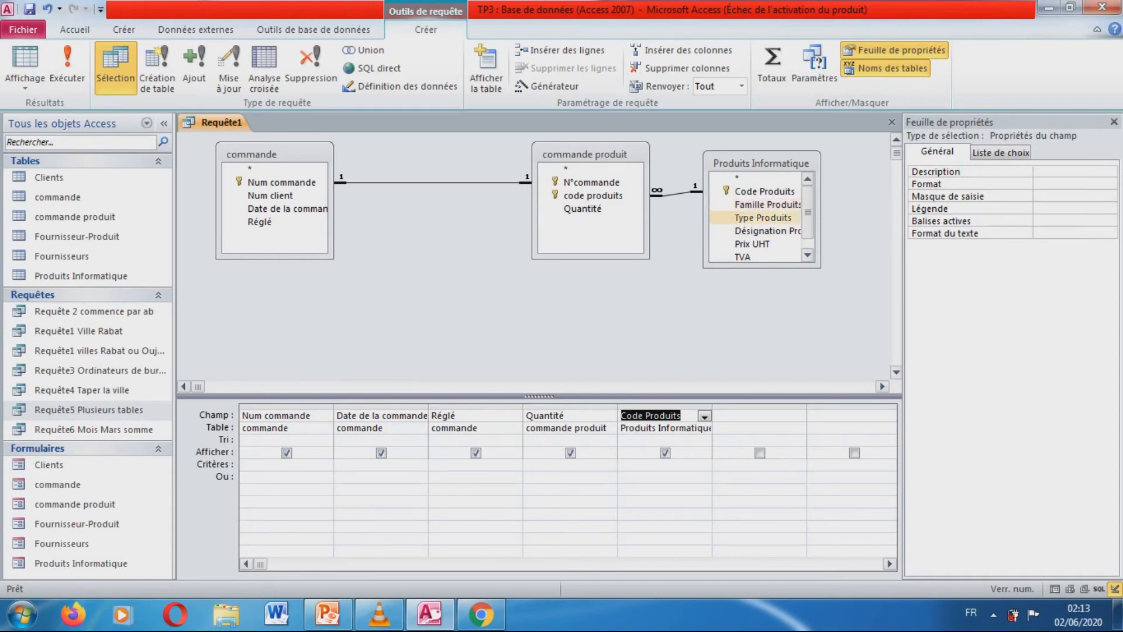
double_click(763, 217)
double_click(766, 230)
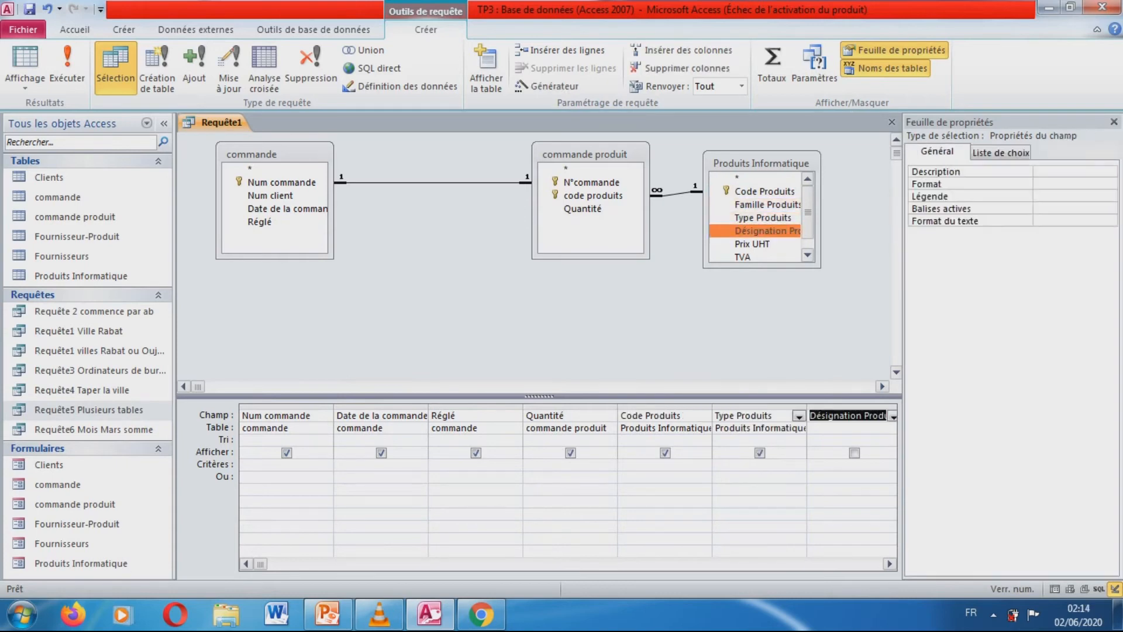
double_click(752, 244)
double_click(743, 257)
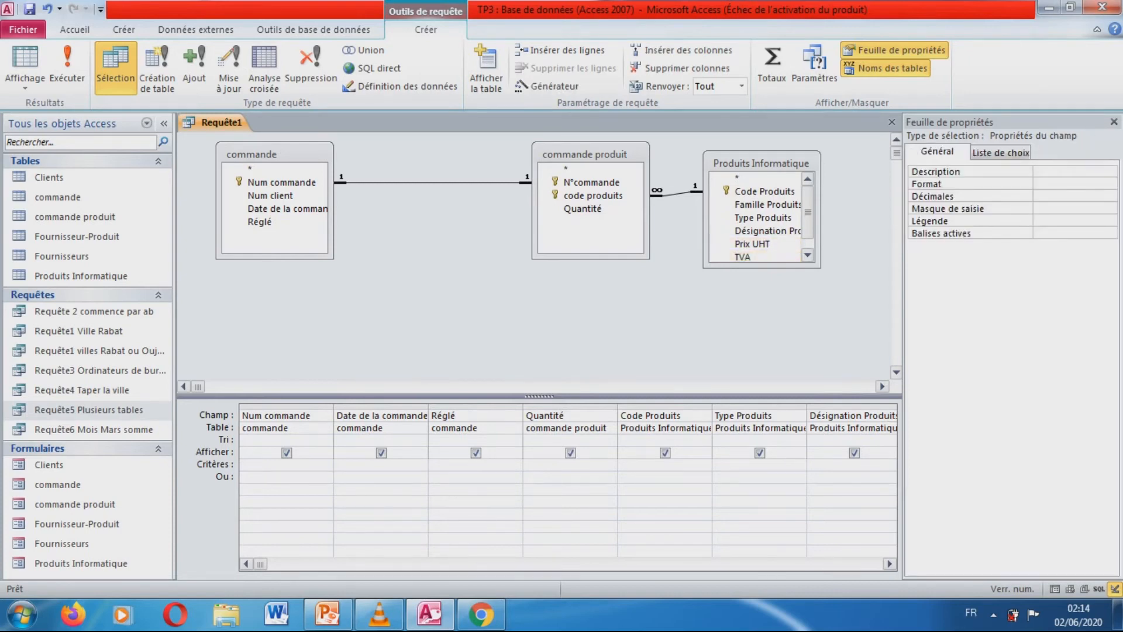
- Replace the Quantité column's field with code produits and the Code Produits column's field with Type Produits
click(569, 416)
click(610, 416)
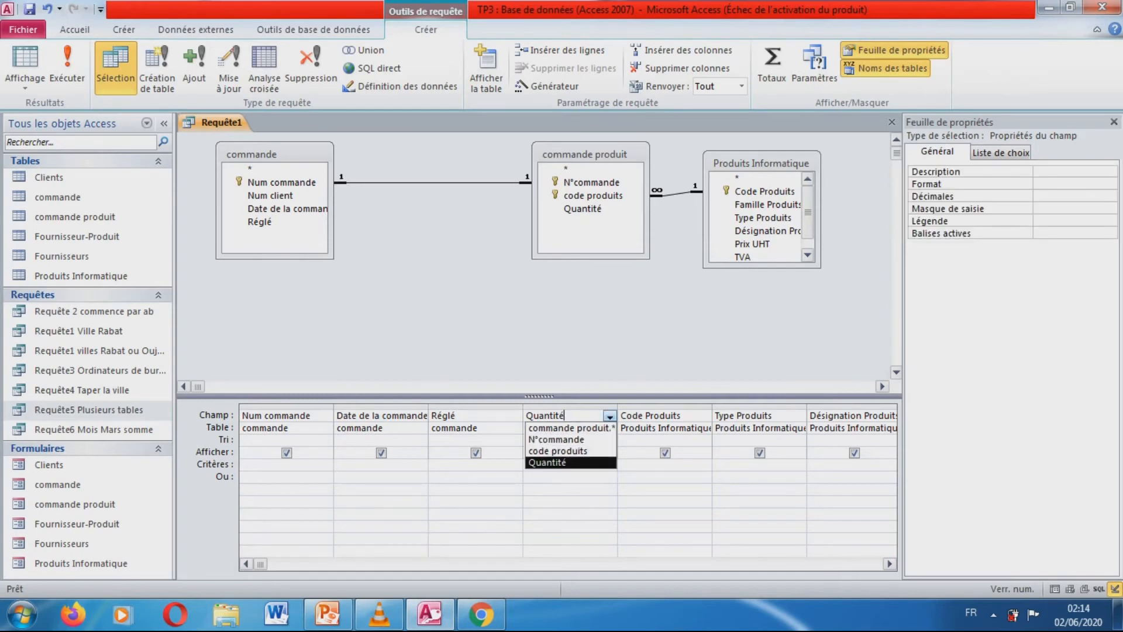
key(Up)
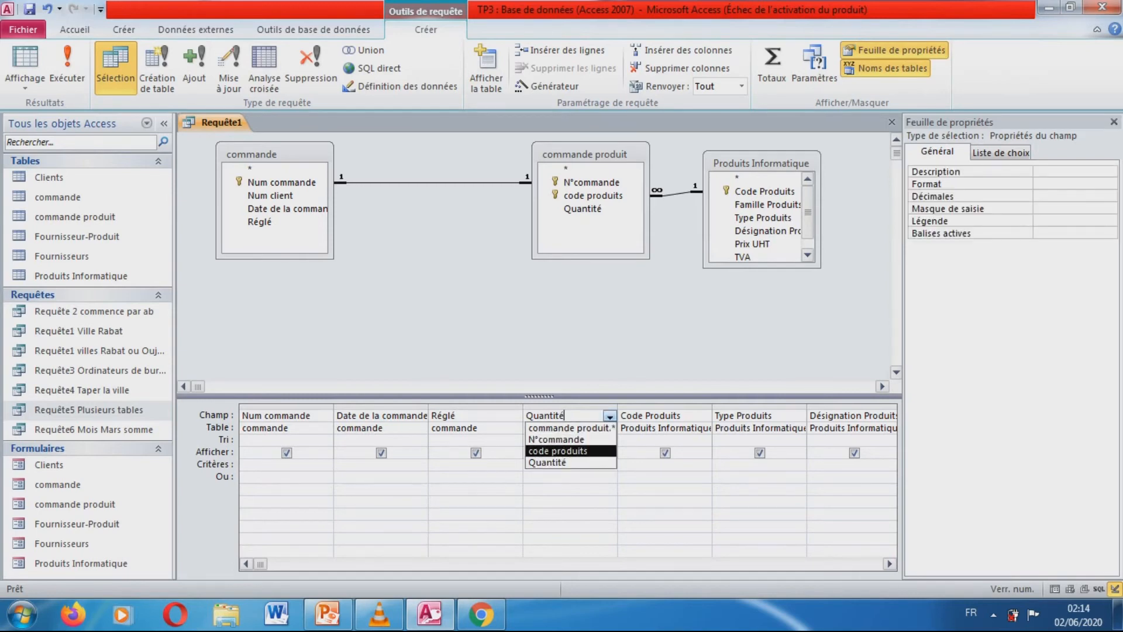
key(Return)
key(Tab)
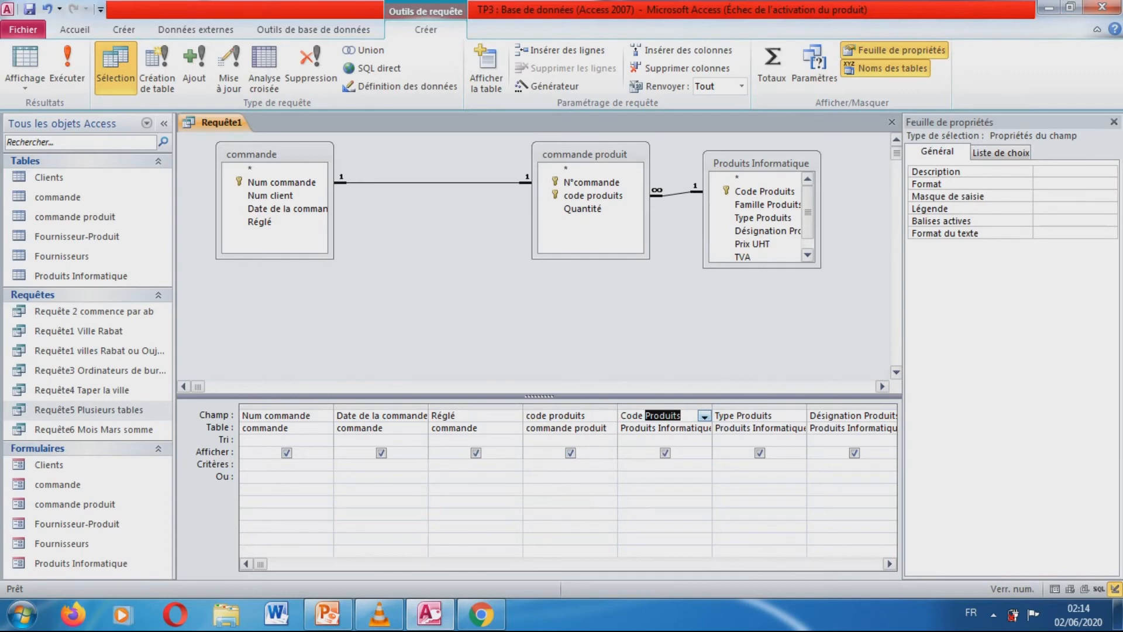
key(alt+Down)
key(Down)
key(Down)
key(Return)
- Replace the field of the second Type Produits column with Désignation Produits
key(Tab)
key(alt+Down)
key(Up)
key(Up)
key(Down)
key(Down)
key(Down)
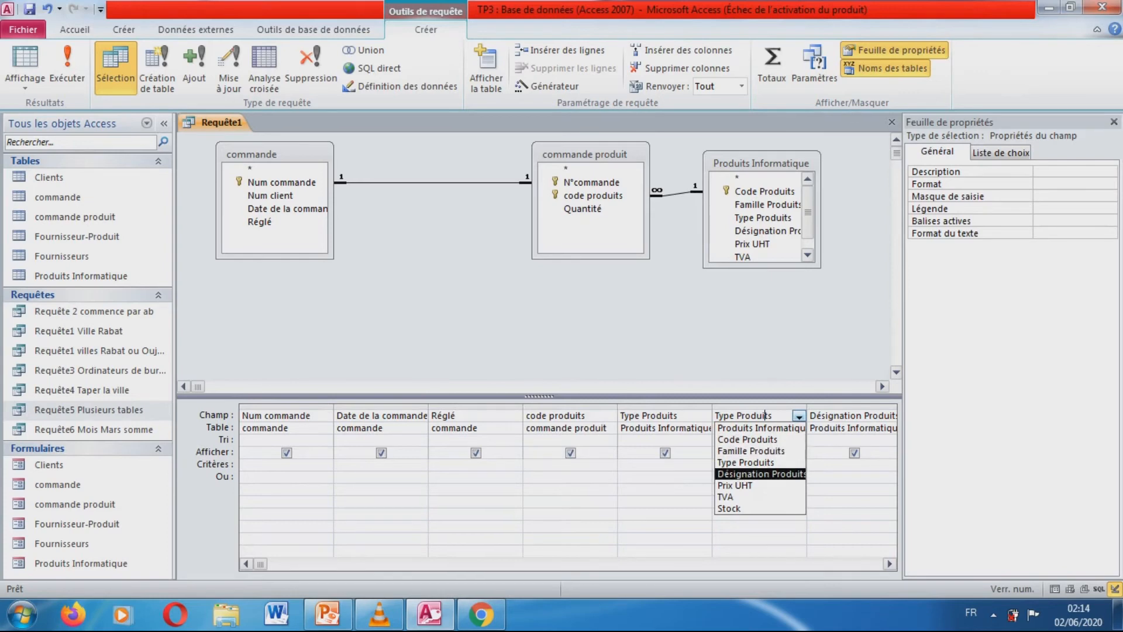
key(Return)
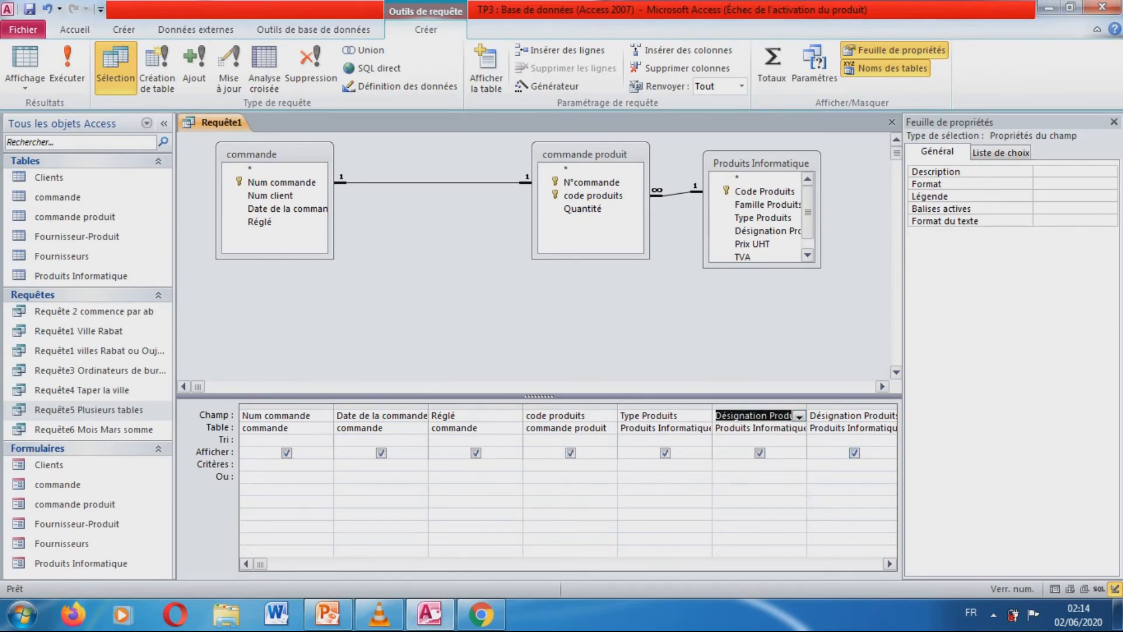
- Replace the field of the second Désignation Produits column with Prix UHT and that of the next column with TVA
scroll(567, 485, right, 3)
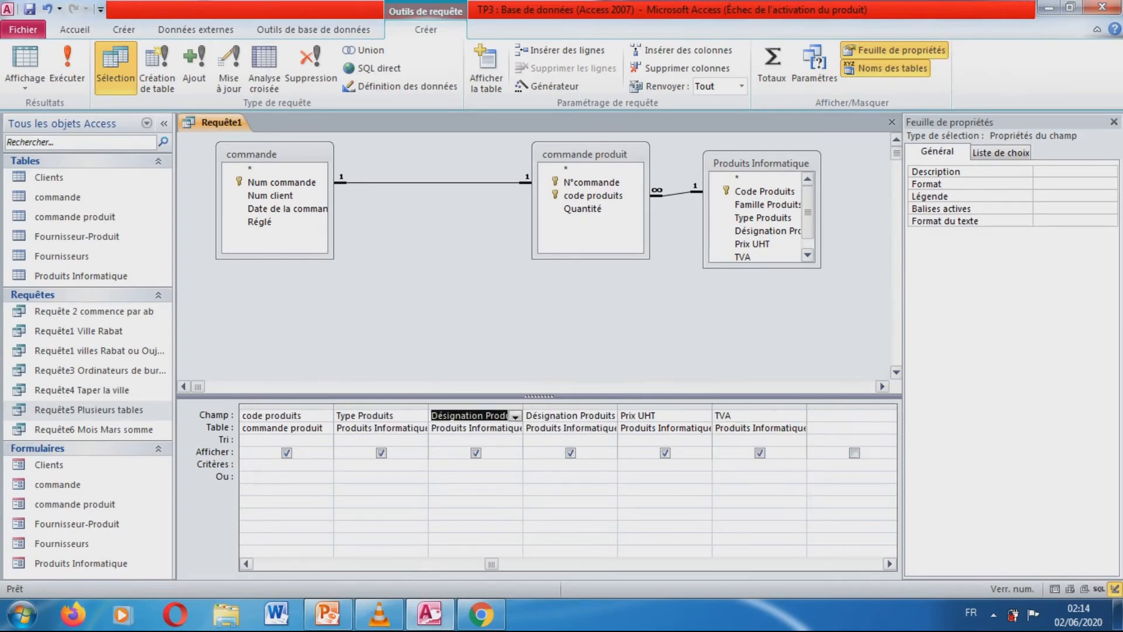
key(Tab)
key(alt+Down)
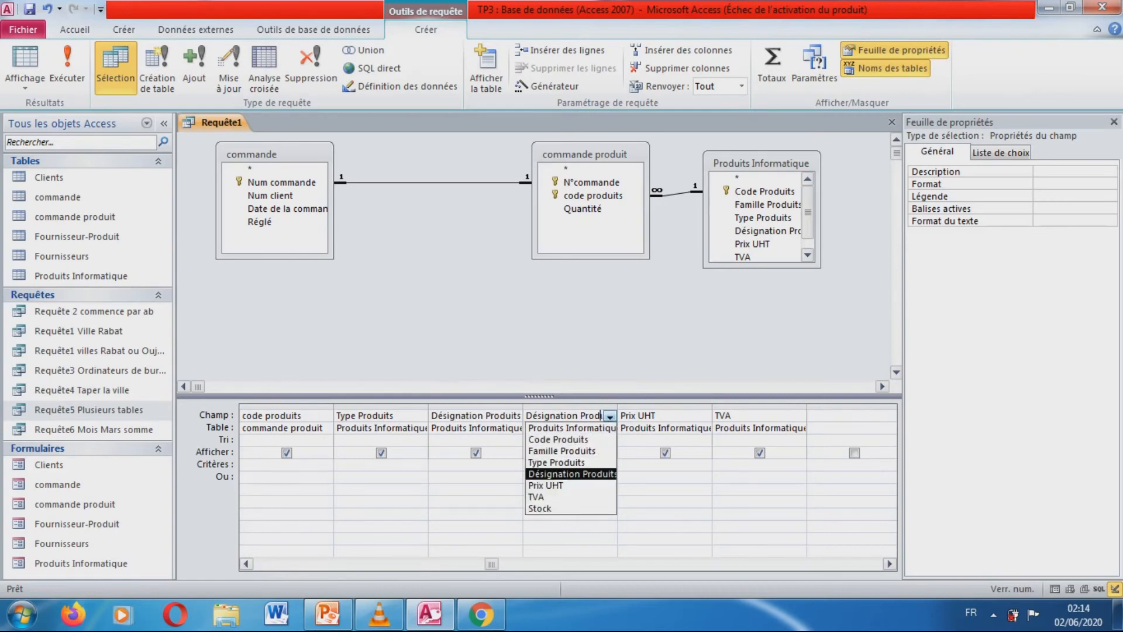
key(Down)
key(Return)
key(Tab)
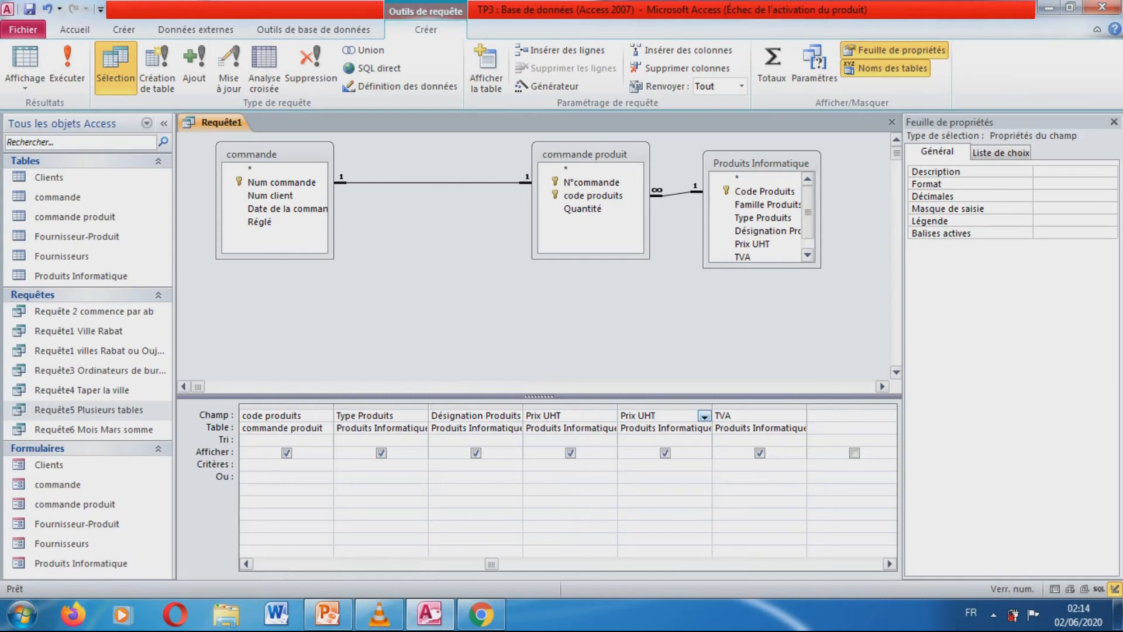
key(alt+Down)
key(Down)
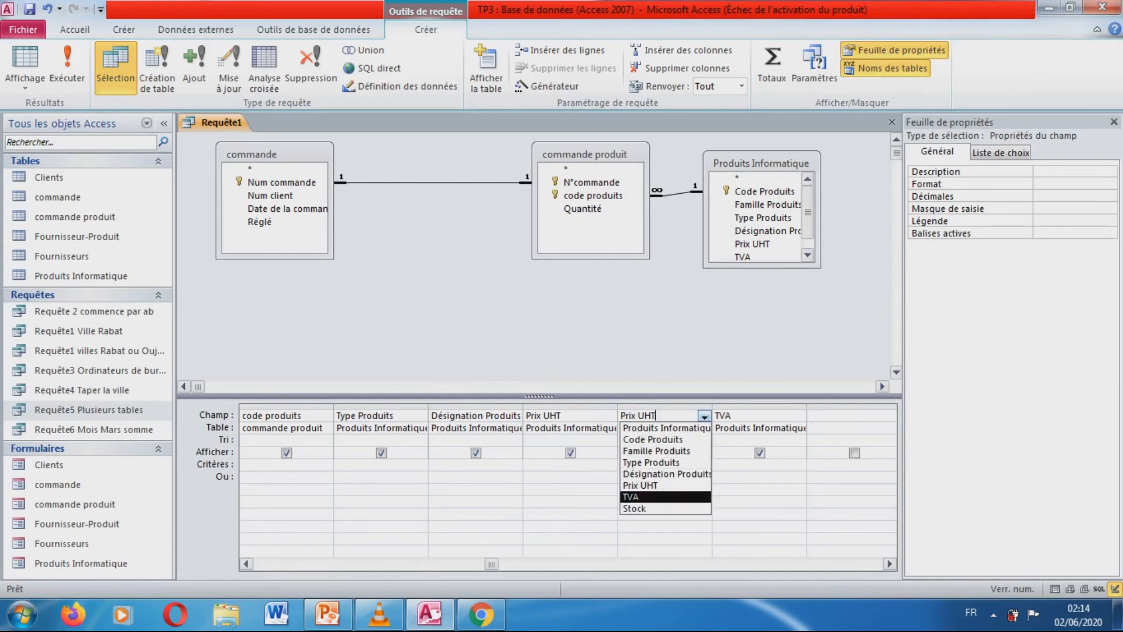
key(Return)
- Replace the Prix UHT column's field with Famille Produits and the first TVA column's field with Prix UHT
click(557, 415)
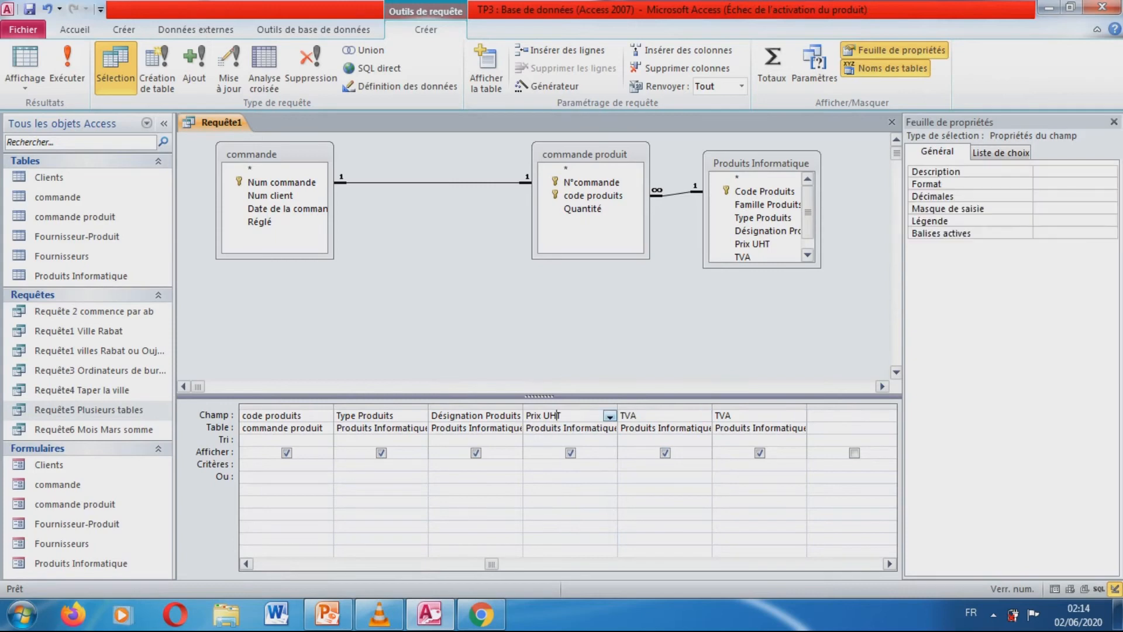
click(610, 416)
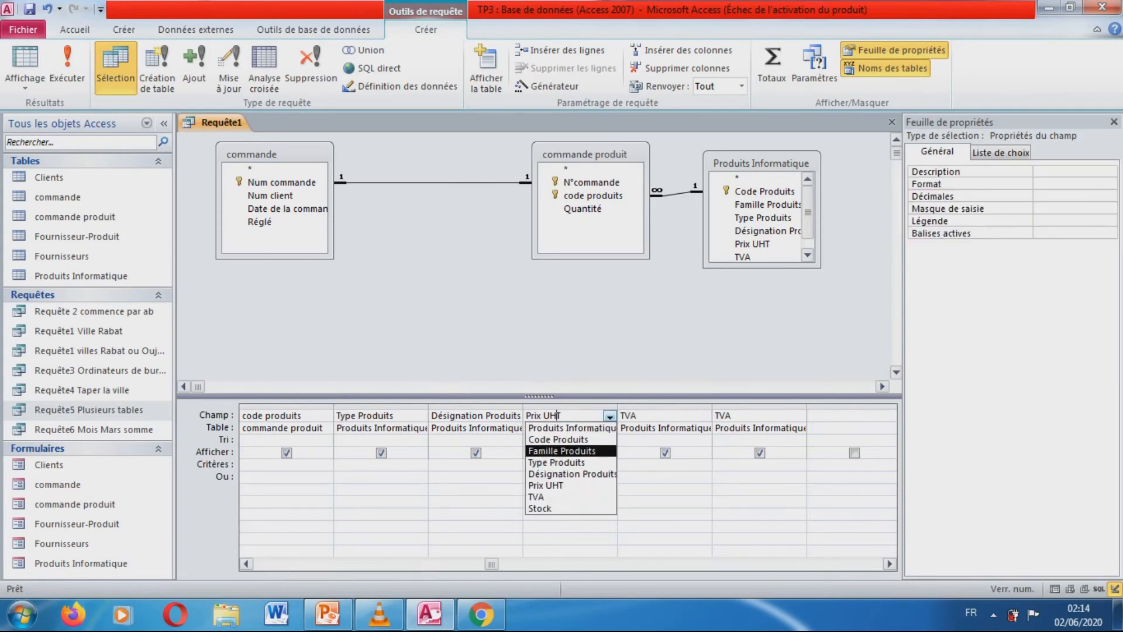
click(561, 451)
click(643, 415)
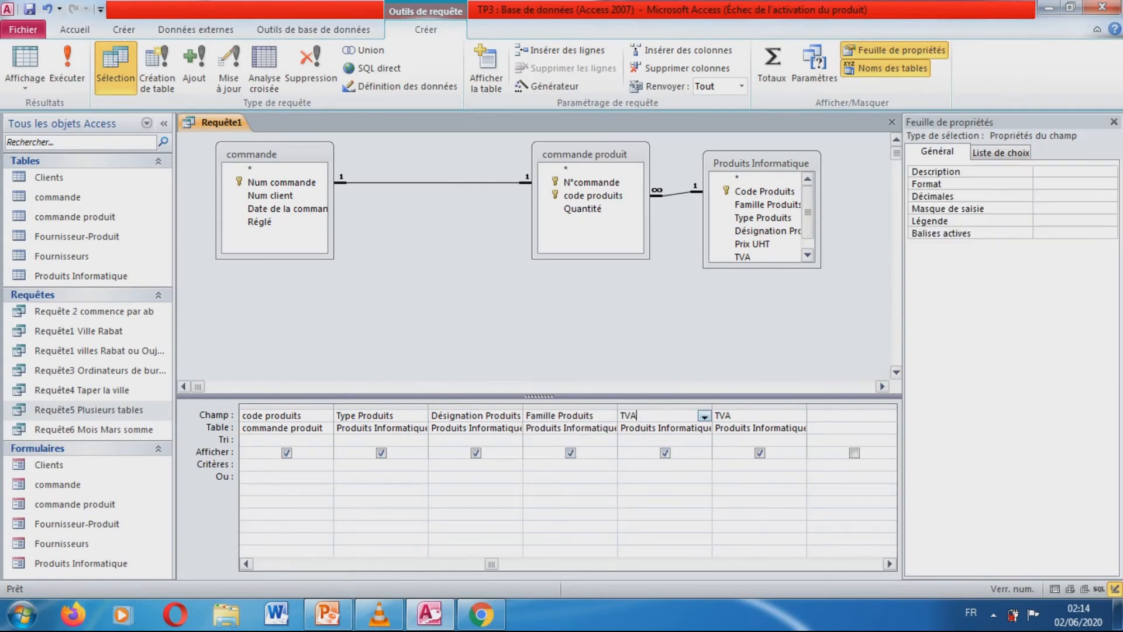
click(704, 416)
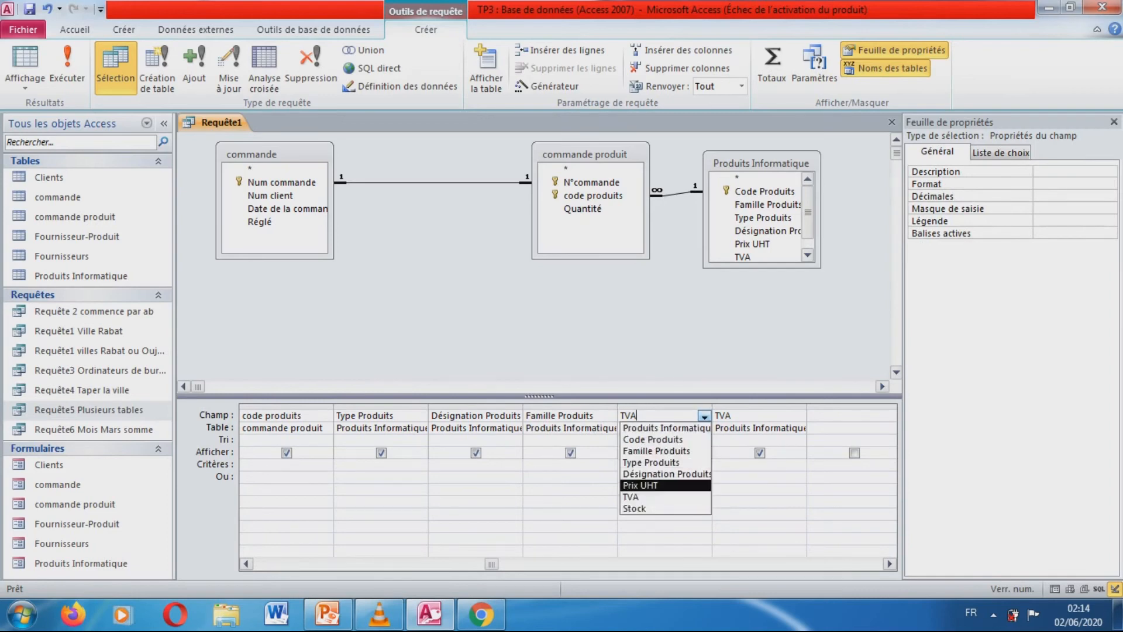
click(649, 484)
- Enter the calculated field ([]*[])*1,2 in the empty column after TVA, checking exercise 7 in the PowerPoint slide
click(842, 415)
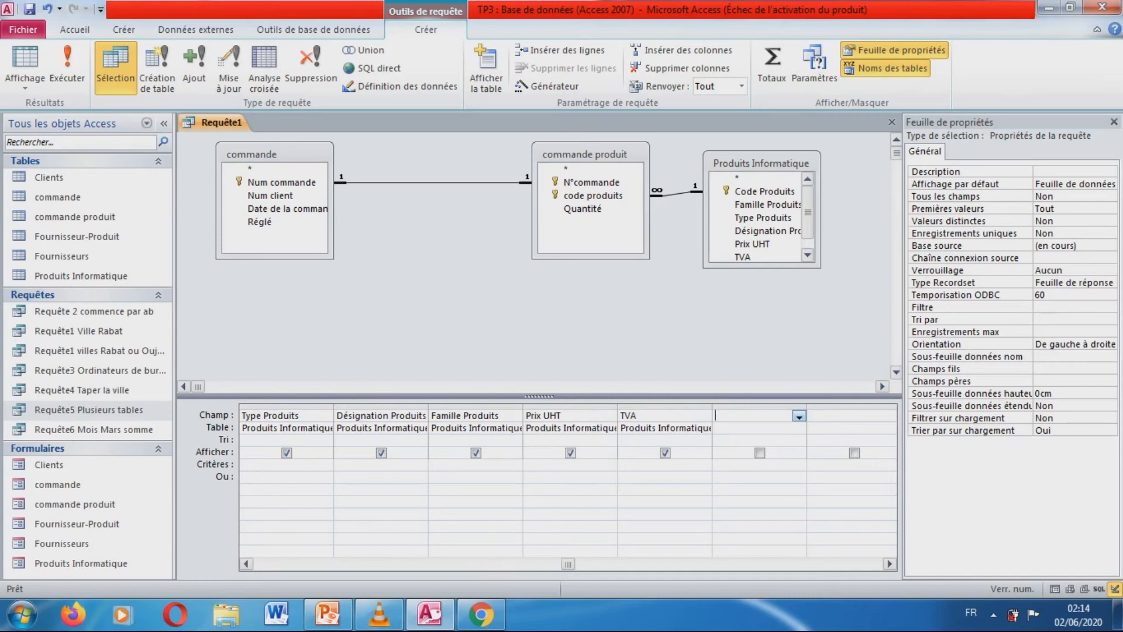
text(=[]*[)
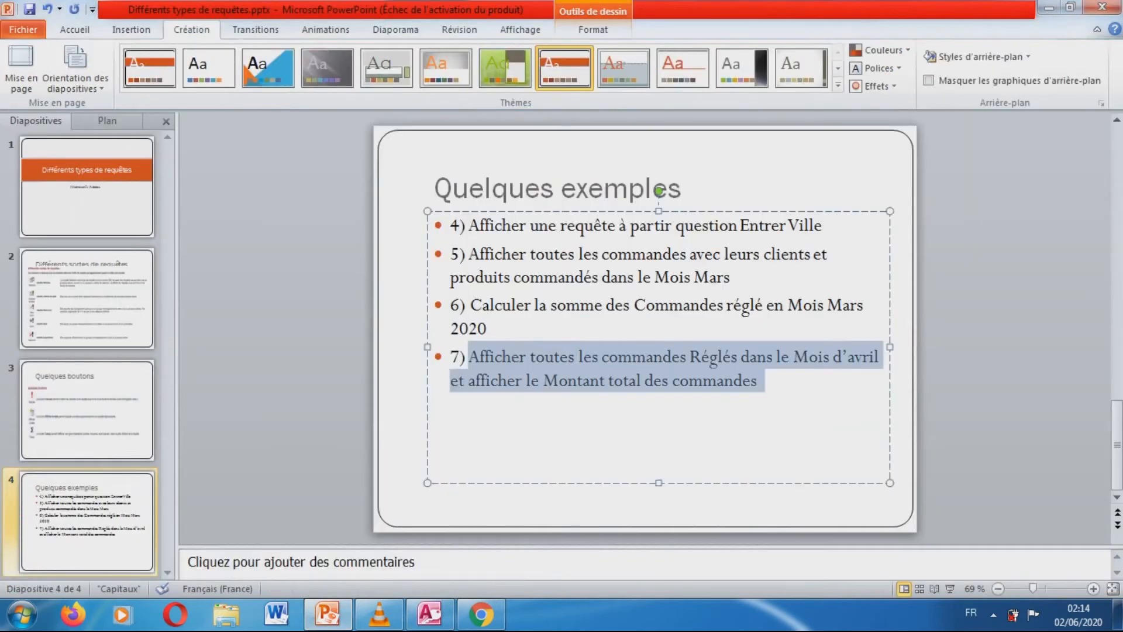
click(328, 614)
click(1051, 7)
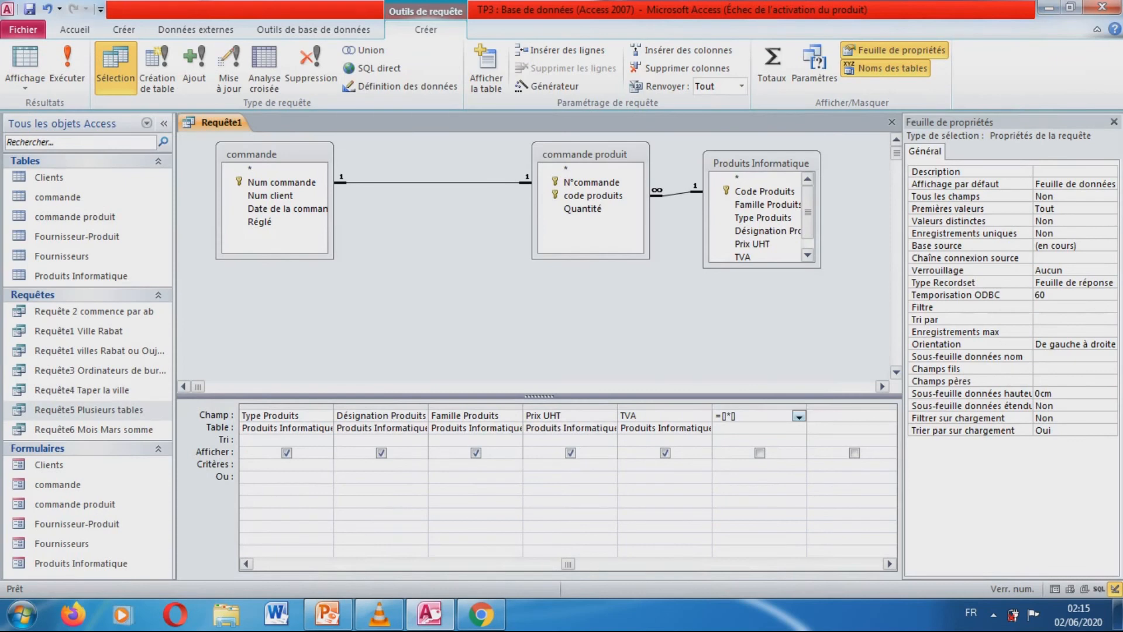
text(([]*[])*1,2)
- Copy the field name Prix UHT into the first pair of brackets of the calculated field and widen its column
drag(565, 415, 525, 416)
key(ctrl+c)
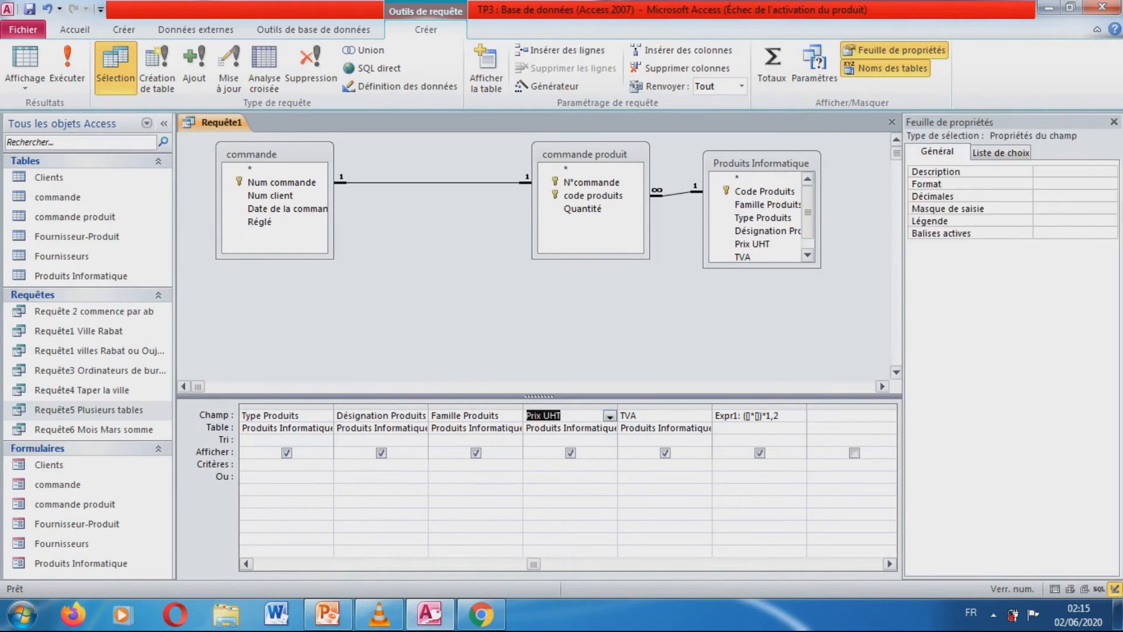
click(747, 416)
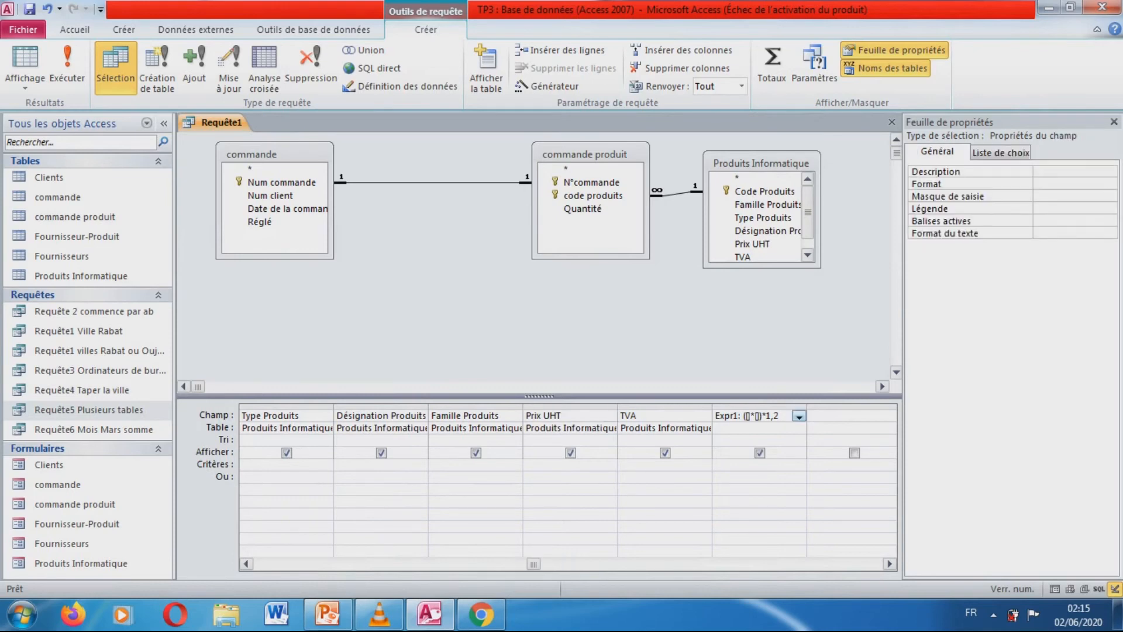
key(ctrl+v)
drag(808, 407, 839, 408)
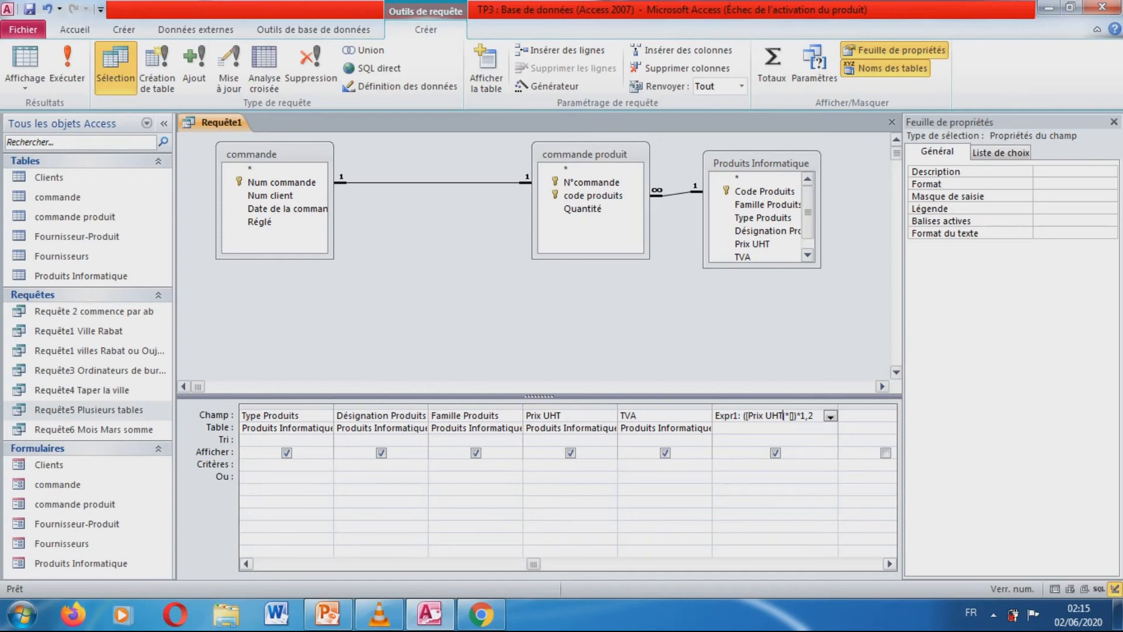
- Replace the field of the code produits column with Quantité from the commande produit table
scroll(784, 416, left, 4)
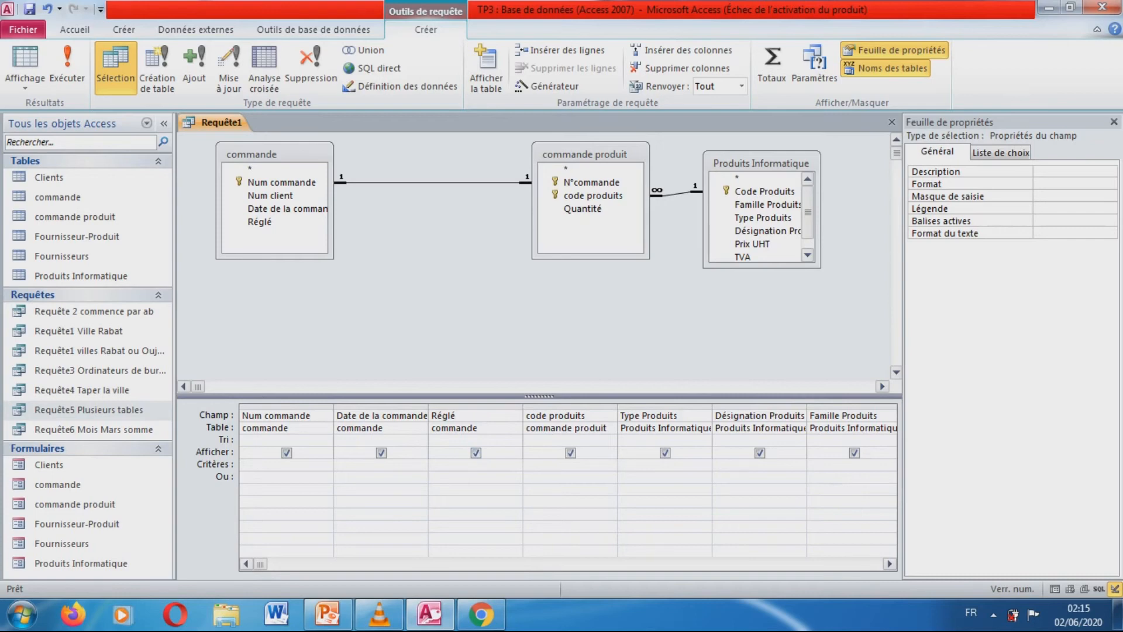
click(587, 416)
click(480, 428)
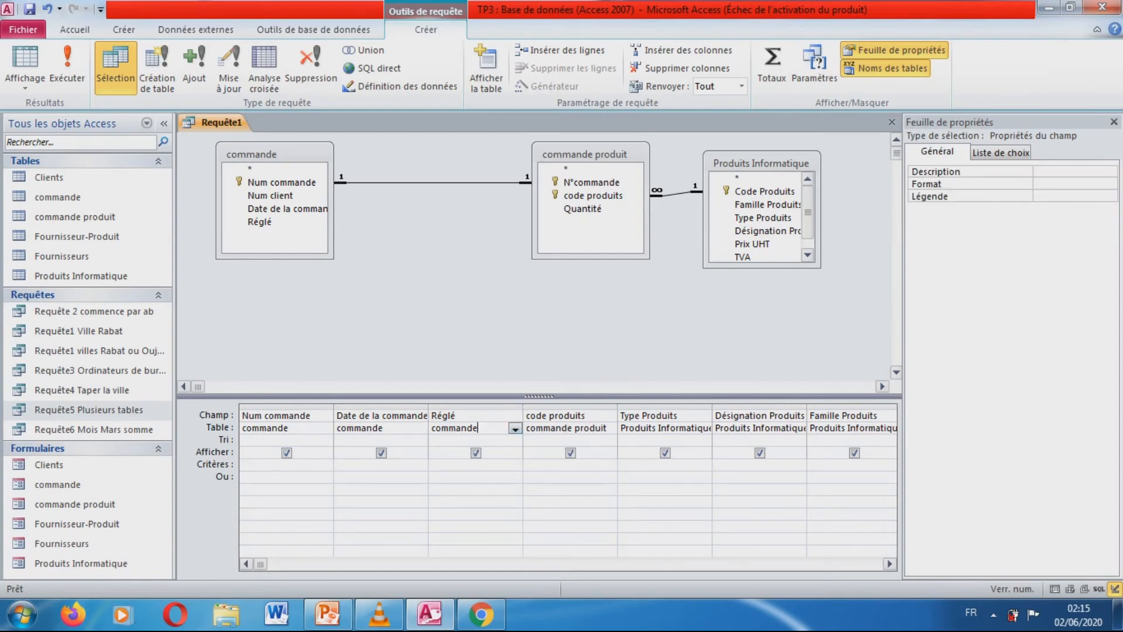
click(569, 415)
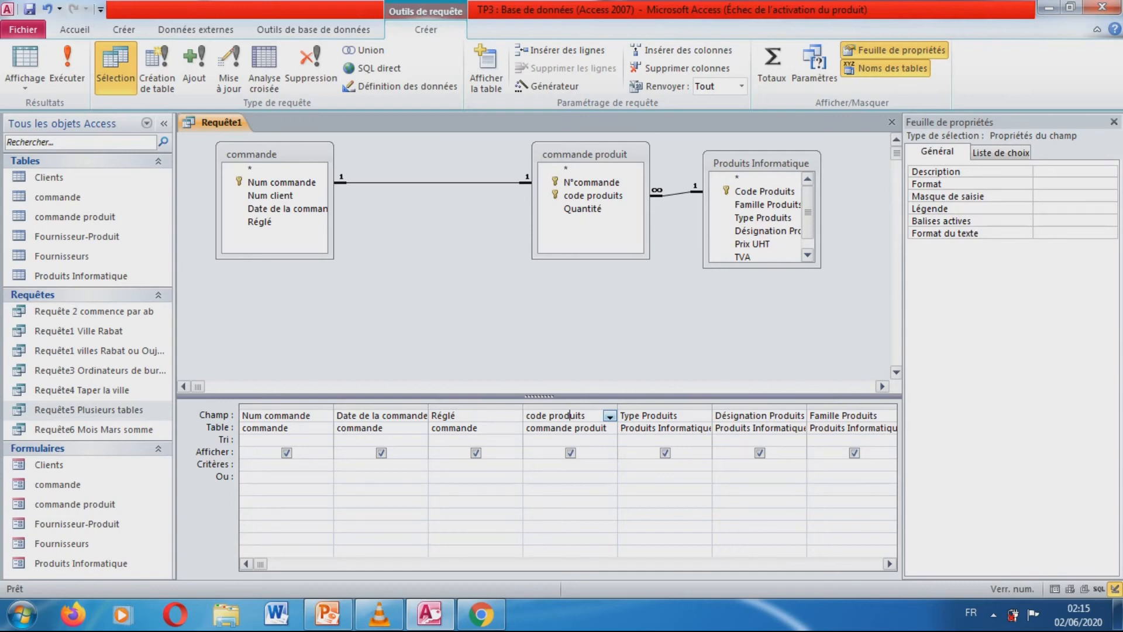
click(609, 416)
key(Down)
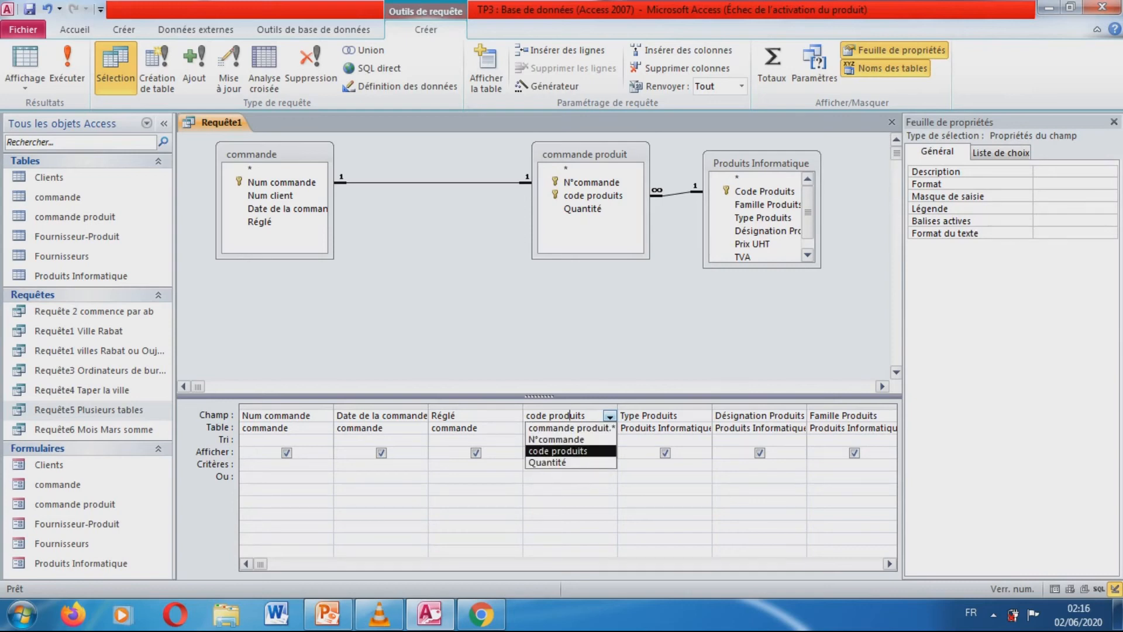
key(Down)
key(Down)
key(Return)
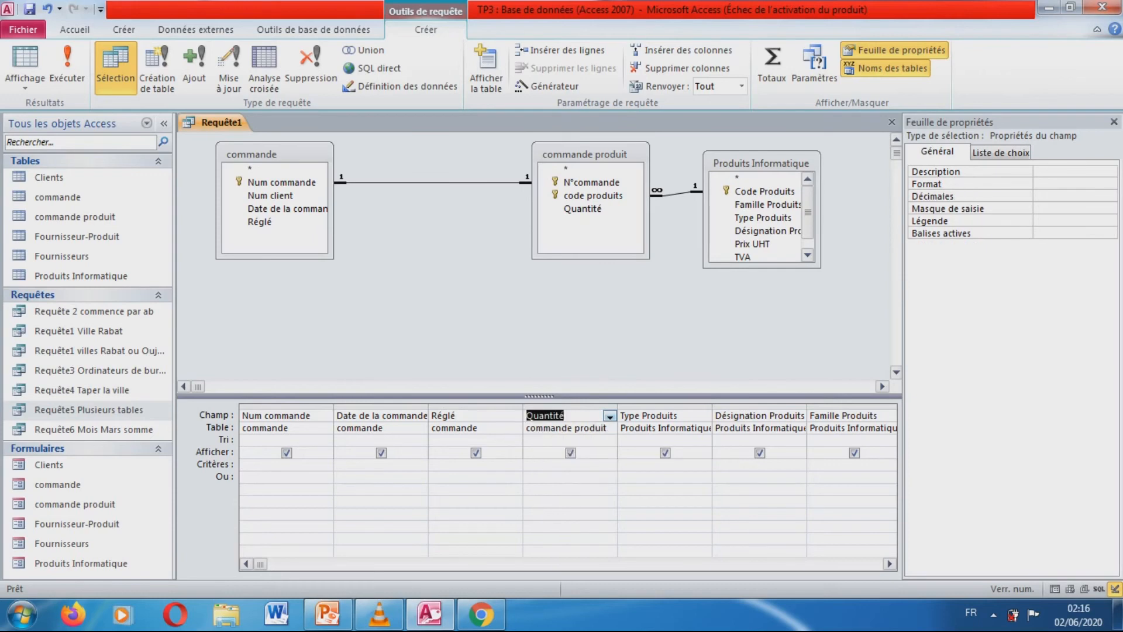
- Copy the field name Quantité into the empty second pair of brackets of the calculated field
right_click(551, 416)
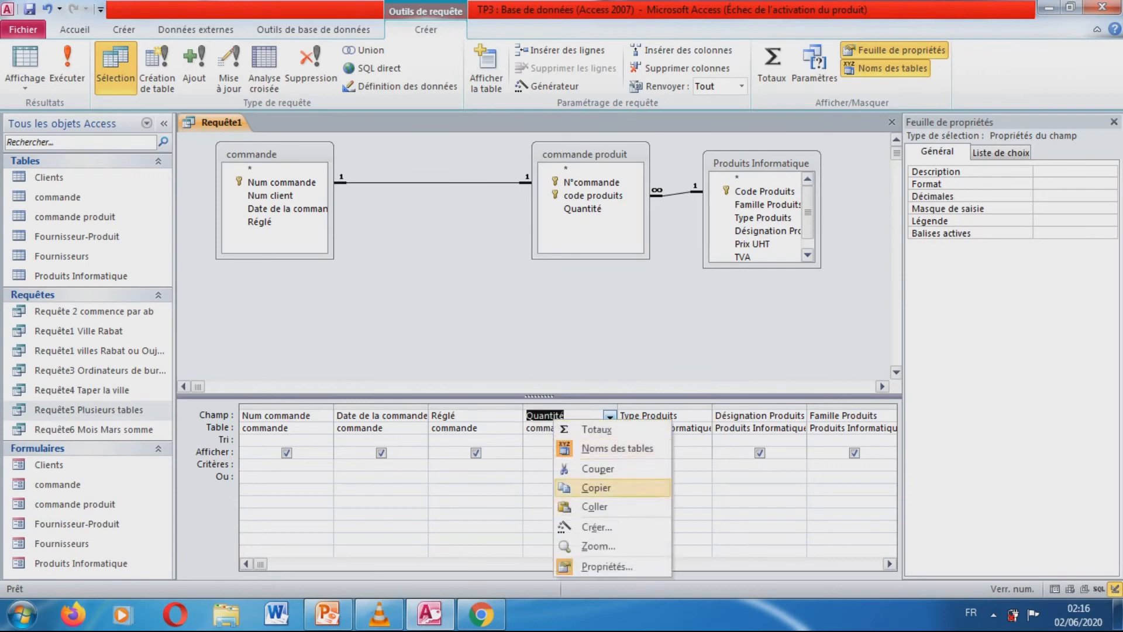
click(597, 487)
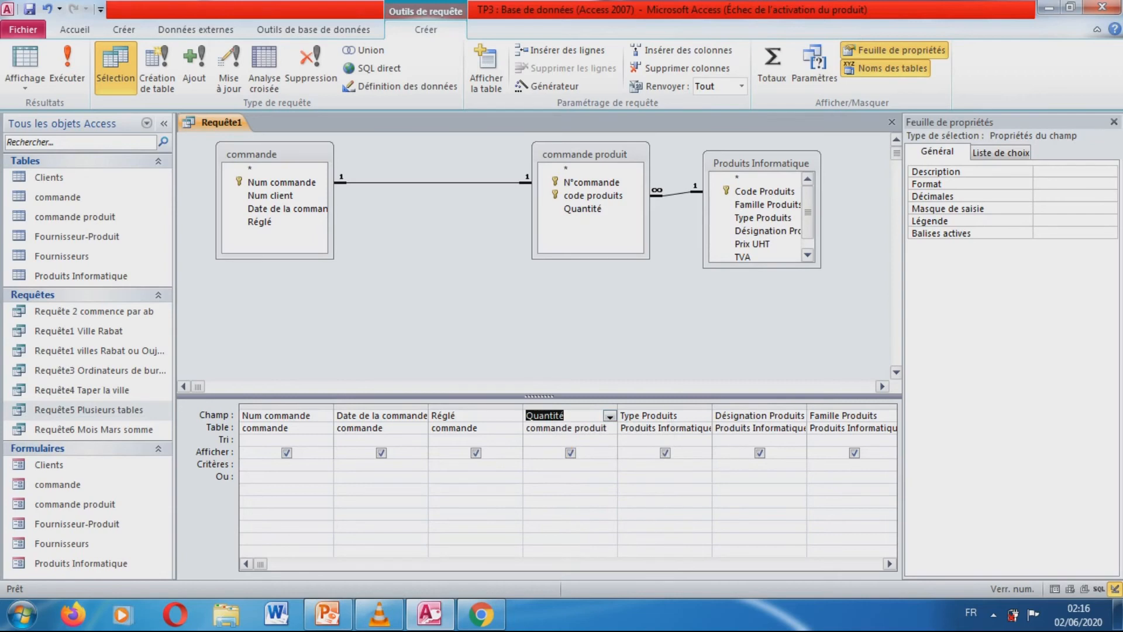
click(890, 564)
click(890, 564)
click(890, 564)
click(890, 564)
click(890, 564)
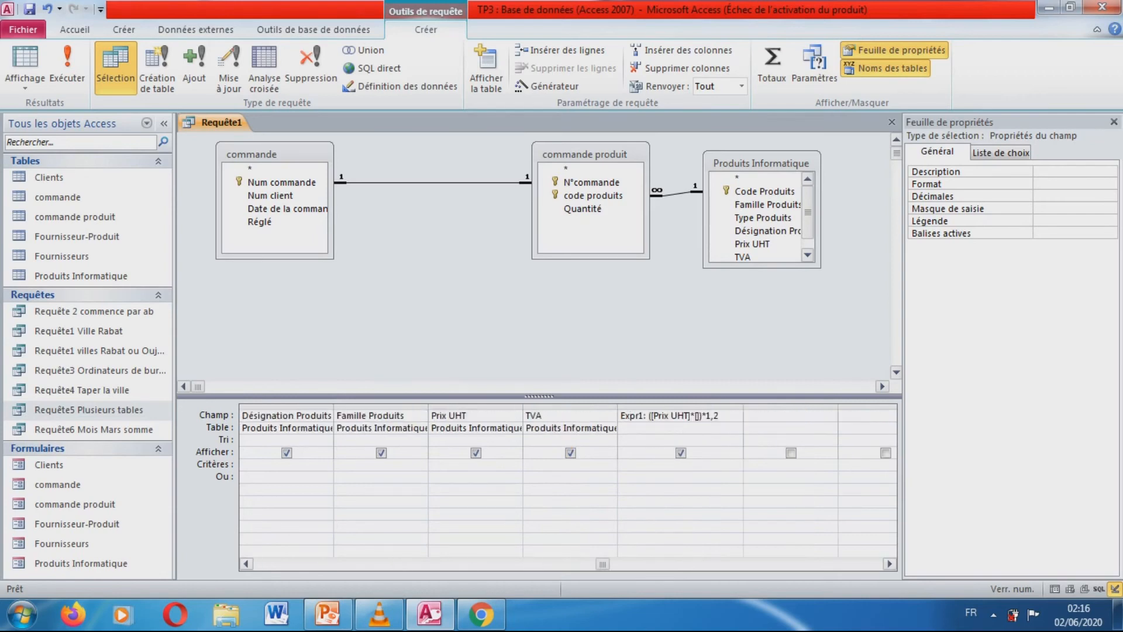
click(696, 415)
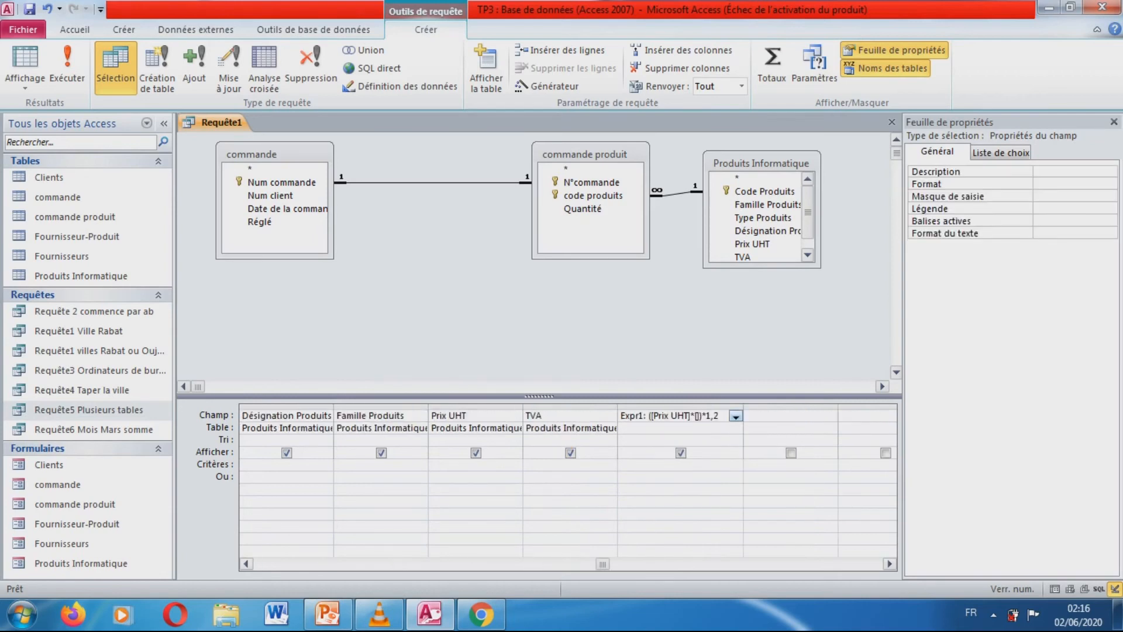
text(Quantité)
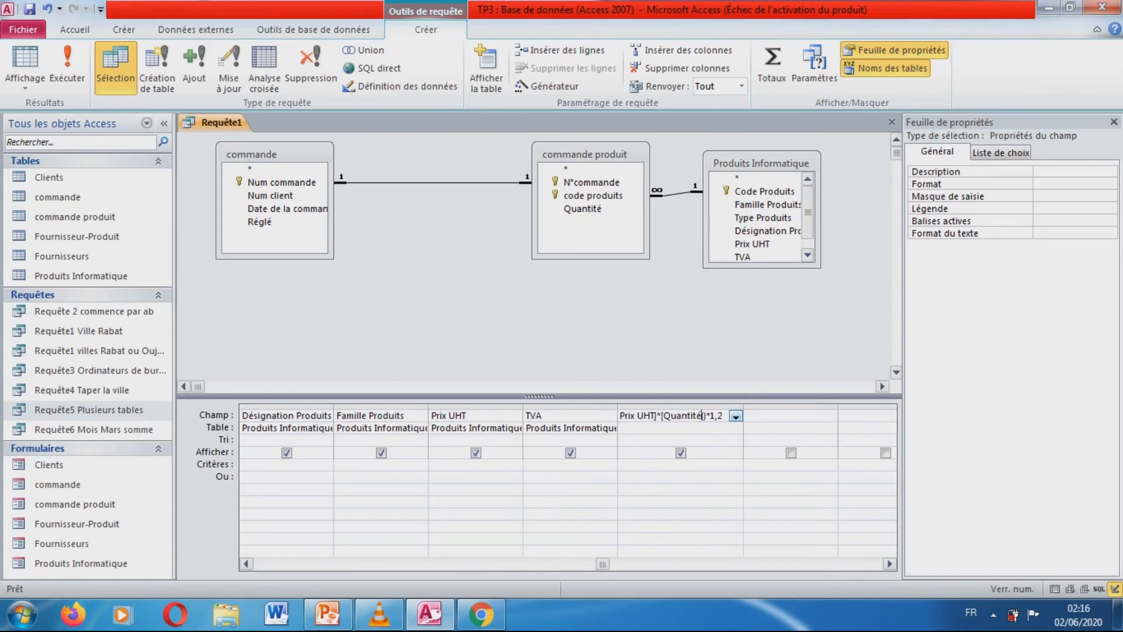
- Set the criterion of the Réglé column to Oui
click(246, 564)
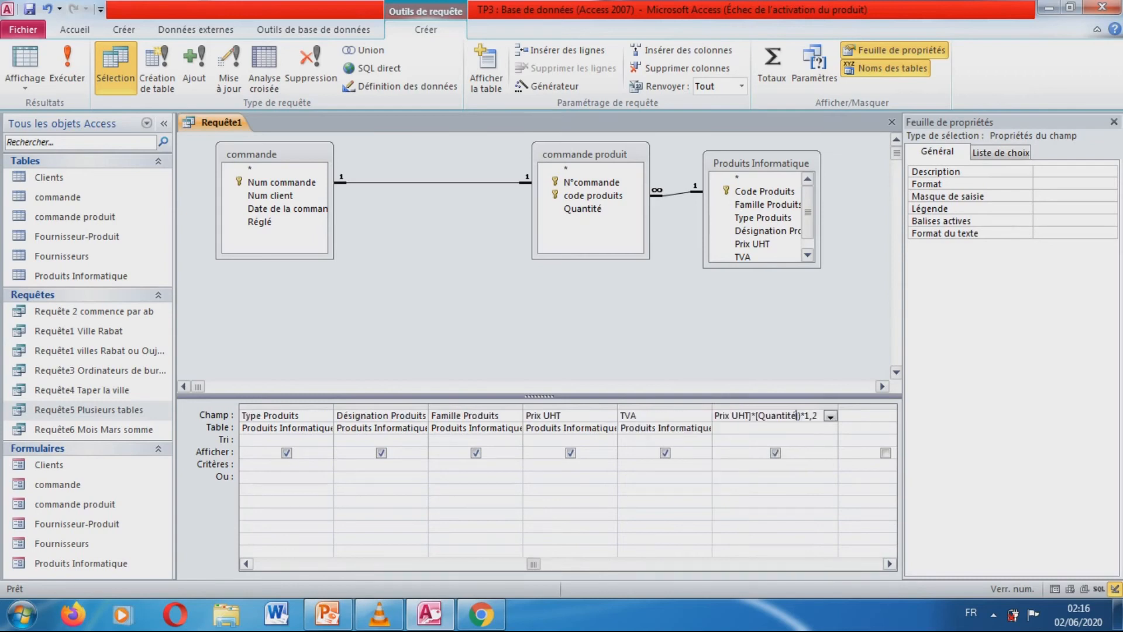
click(247, 564)
click(246, 564)
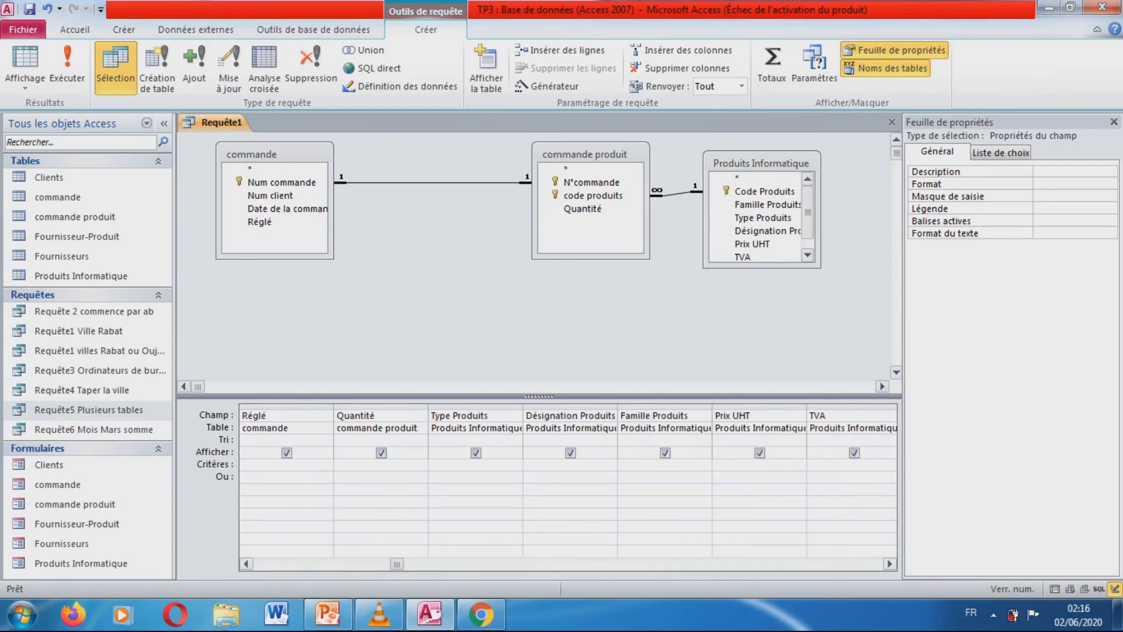
click(281, 465)
text(oui)
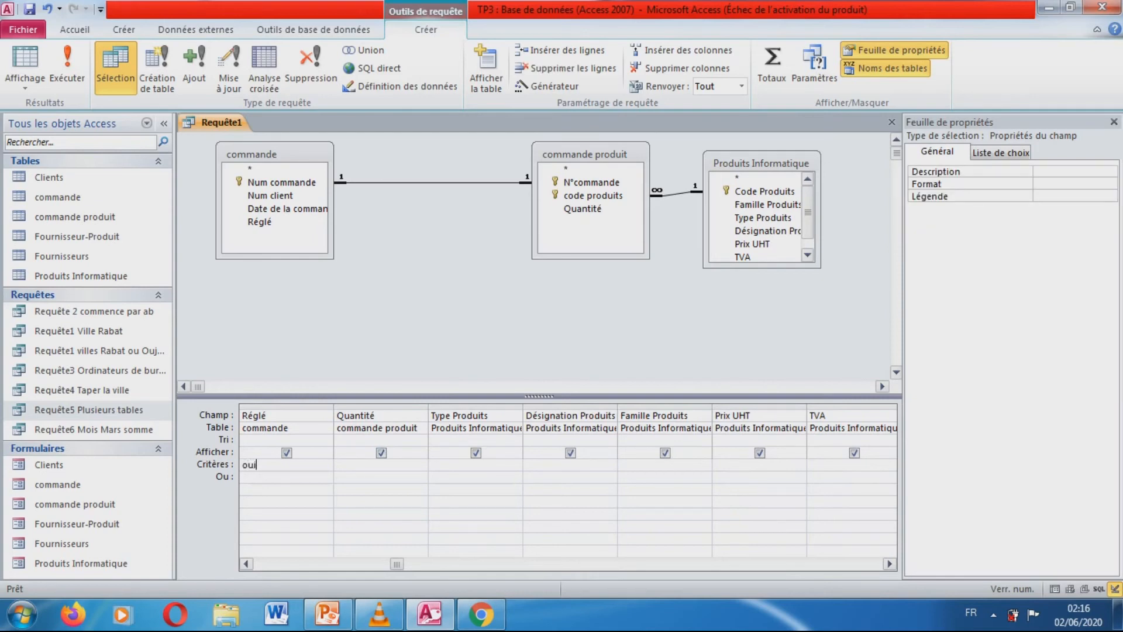
click(281, 502)
drag(397, 564, 260, 564)
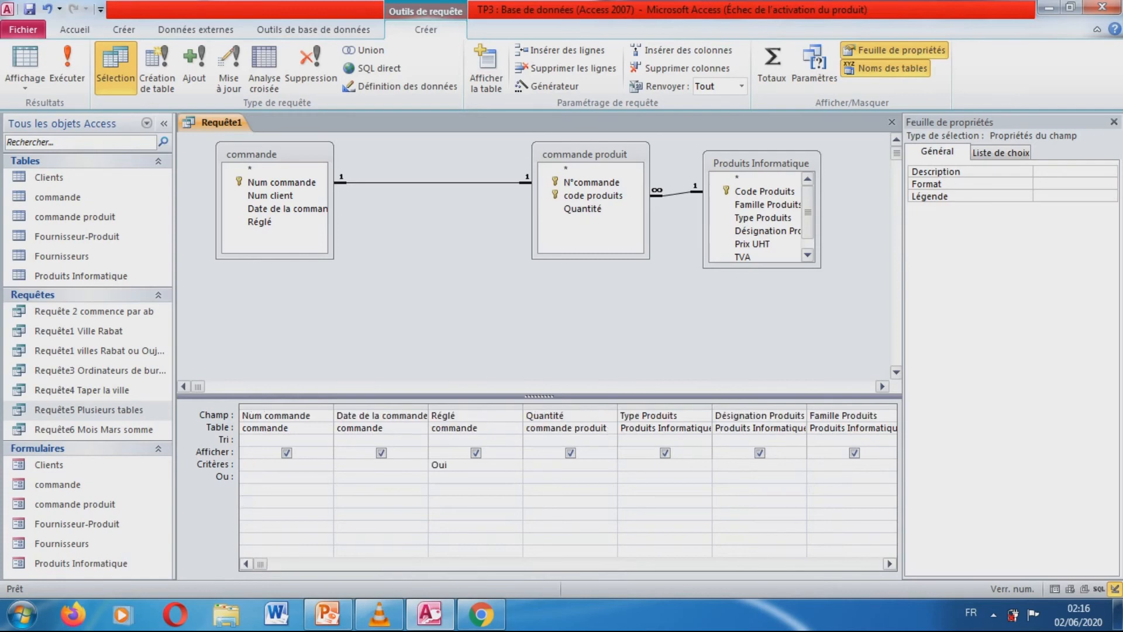
- Try Non as the Réglé column's criterion, and restore it to Oui
click(448, 464)
key(BackSpace)
key(BackSpace)
key(BackSpace)
text(Non)
double_click(442, 464)
text(Oui)
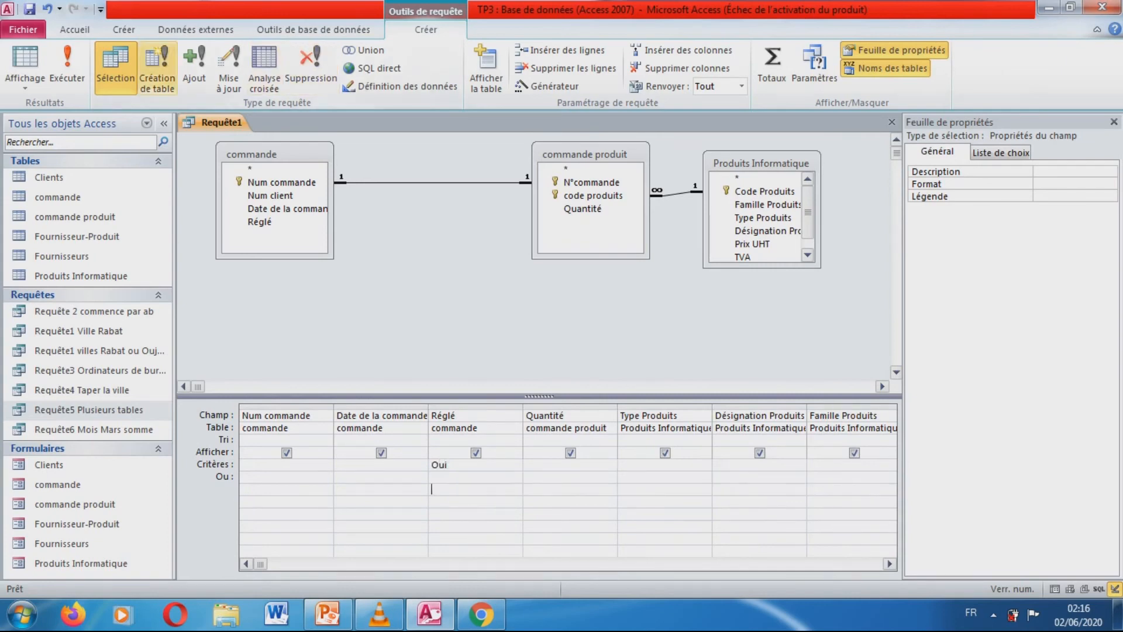
- Run the query, check the calculated column in the results, and return to the query design
click(67, 65)
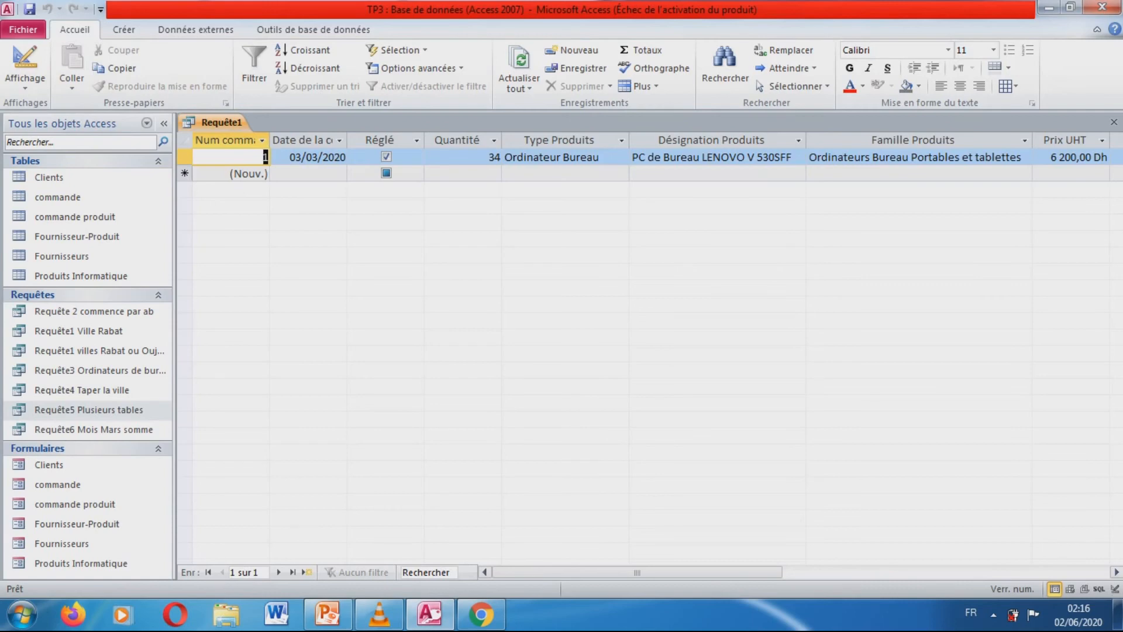
drag(637, 572, 783, 572)
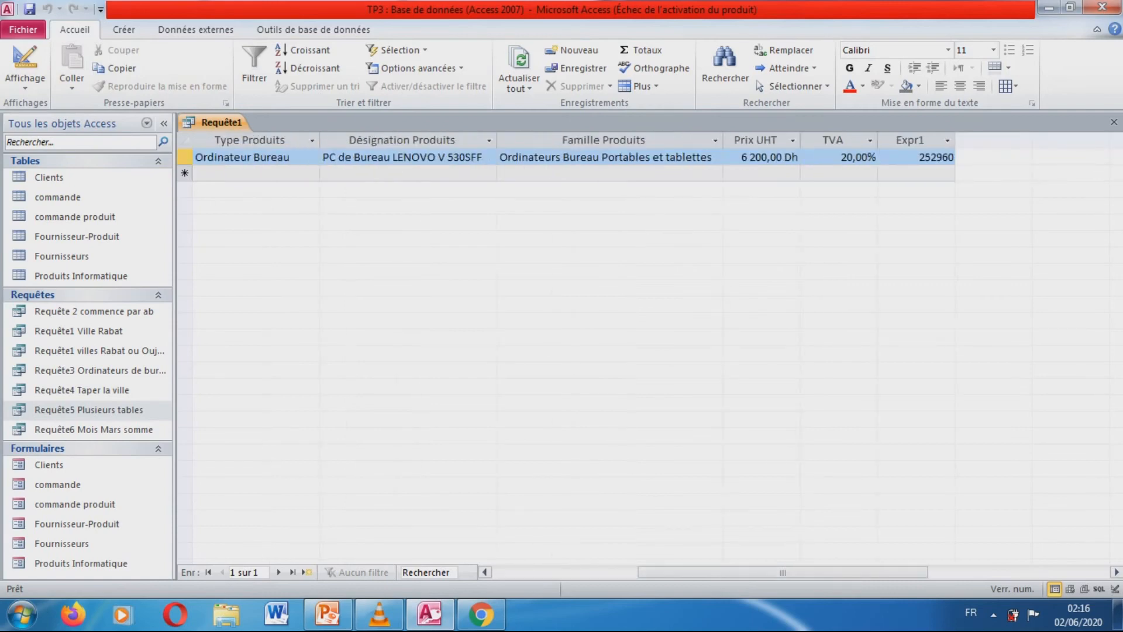
click(25, 59)
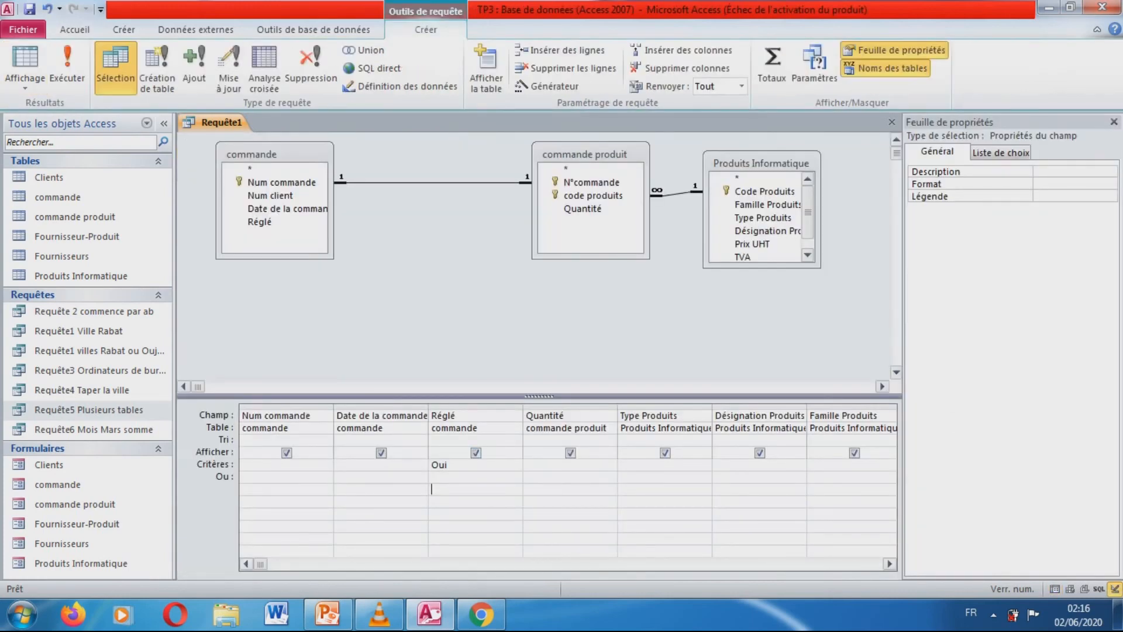
- Rename the calculated field from its default alias to Prix total TTC
drag(261, 564, 739, 564)
click(450, 416)
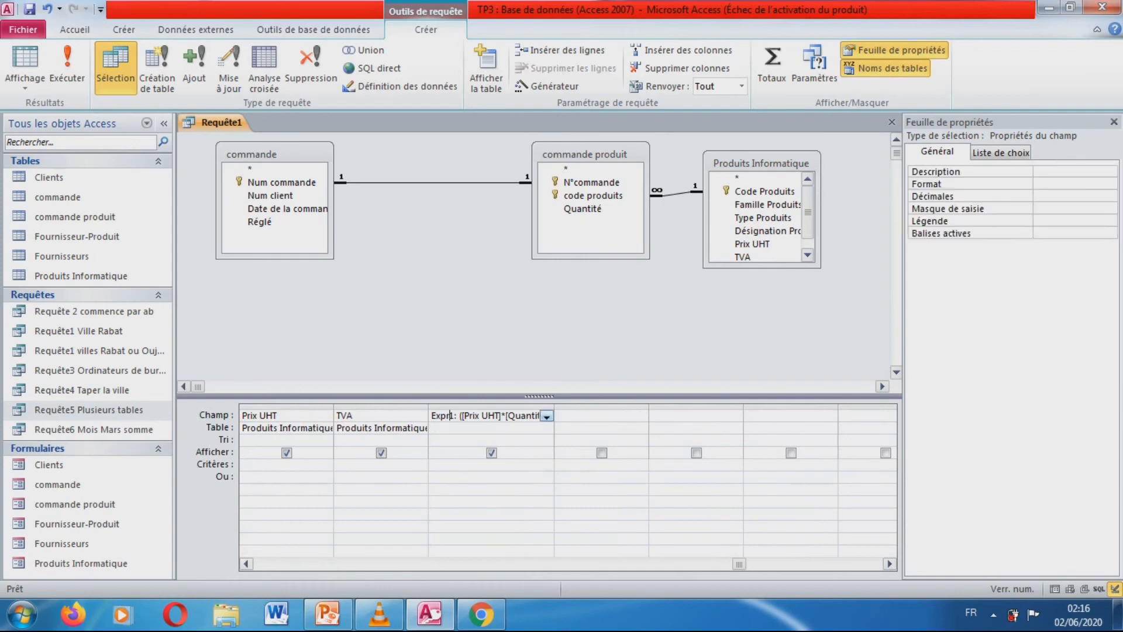
double_click(444, 416)
text(Prix TT)
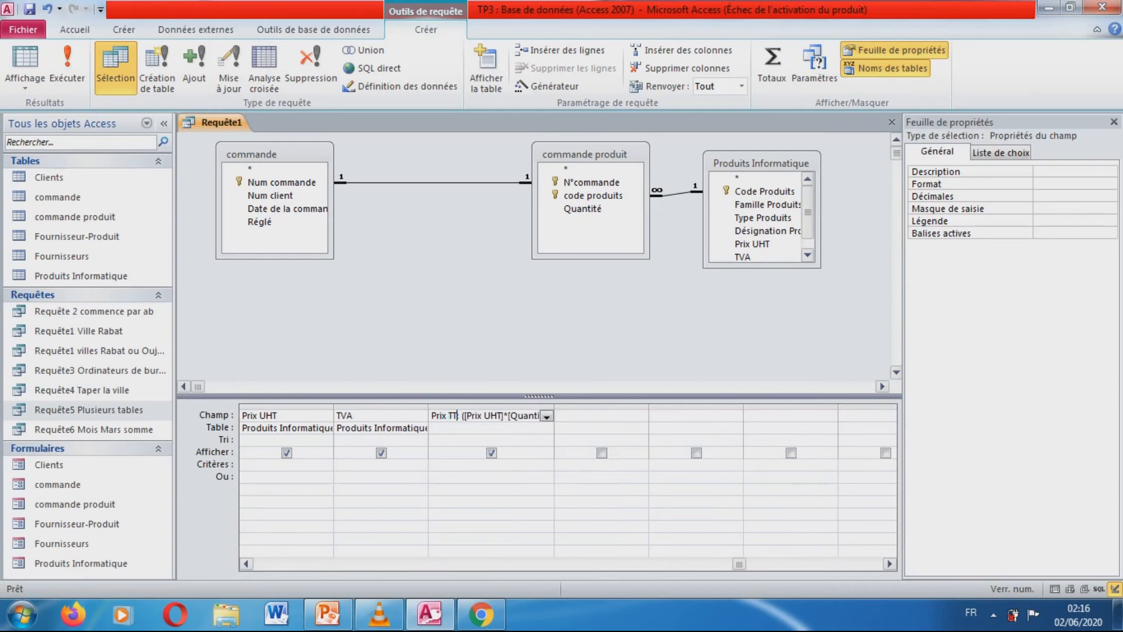
text(C :)
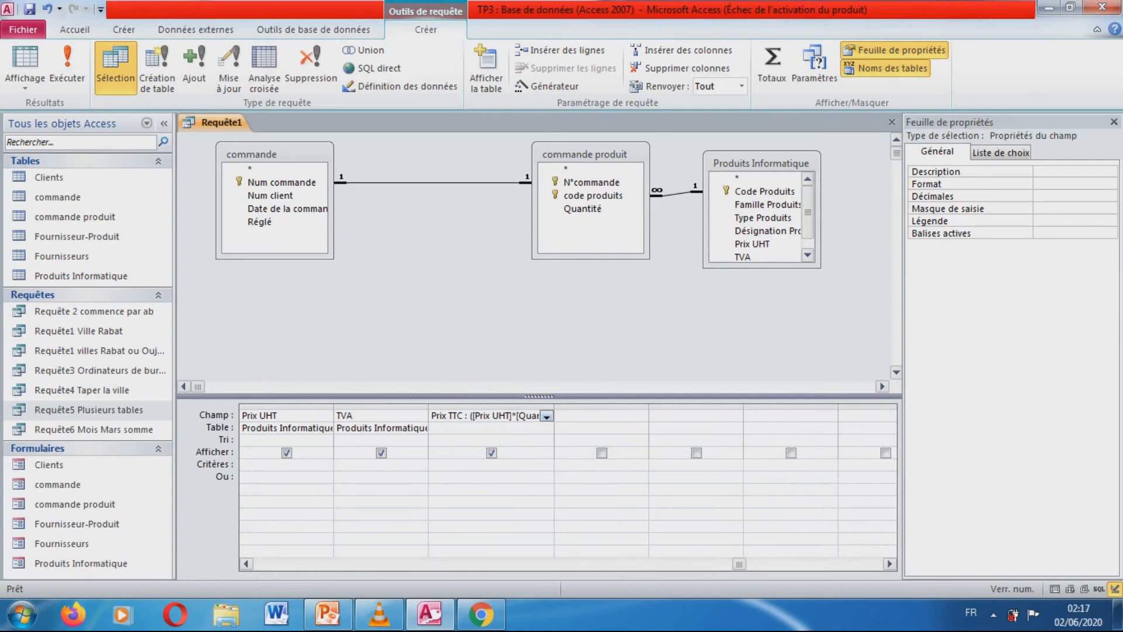
text(total)
click(431, 501)
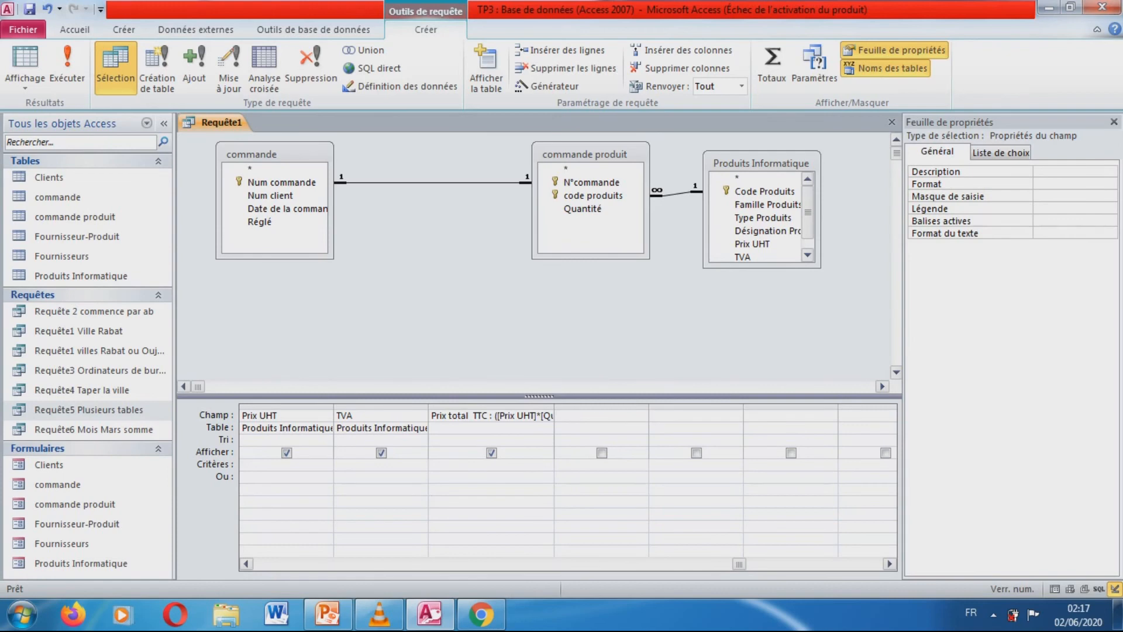
click(547, 416)
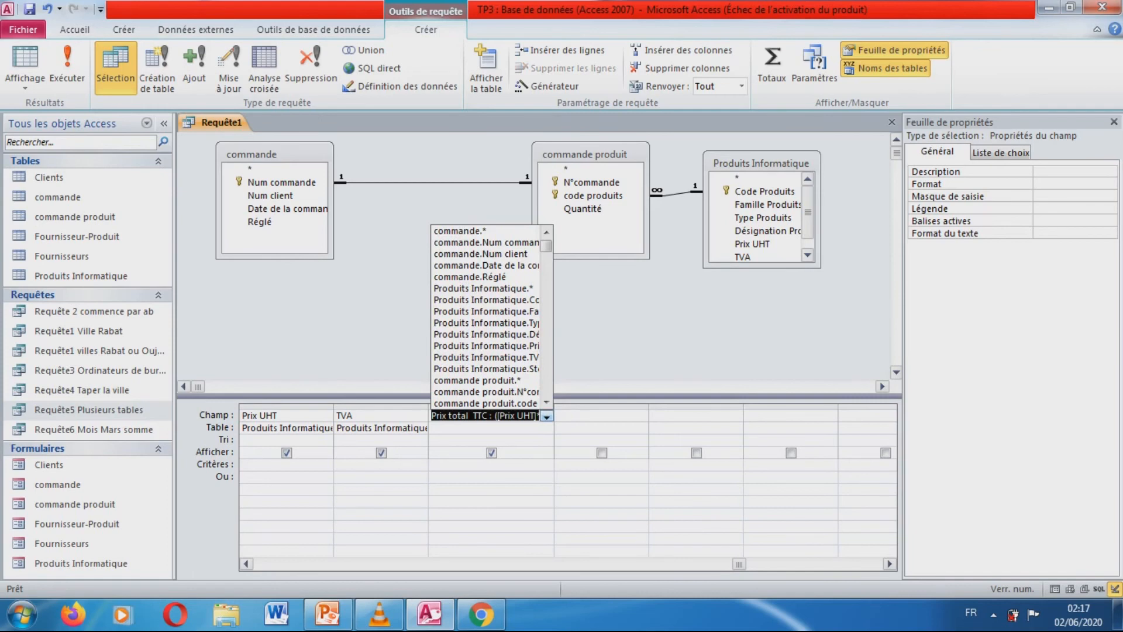
click(547, 440)
click(531, 416)
right_click(530, 417)
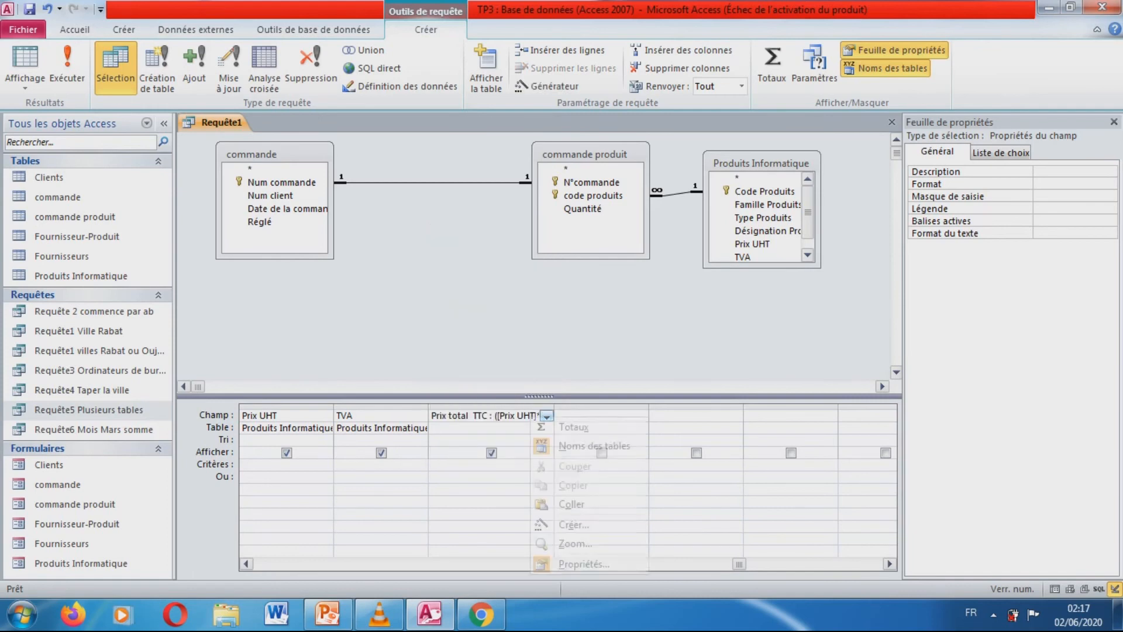
click(576, 564)
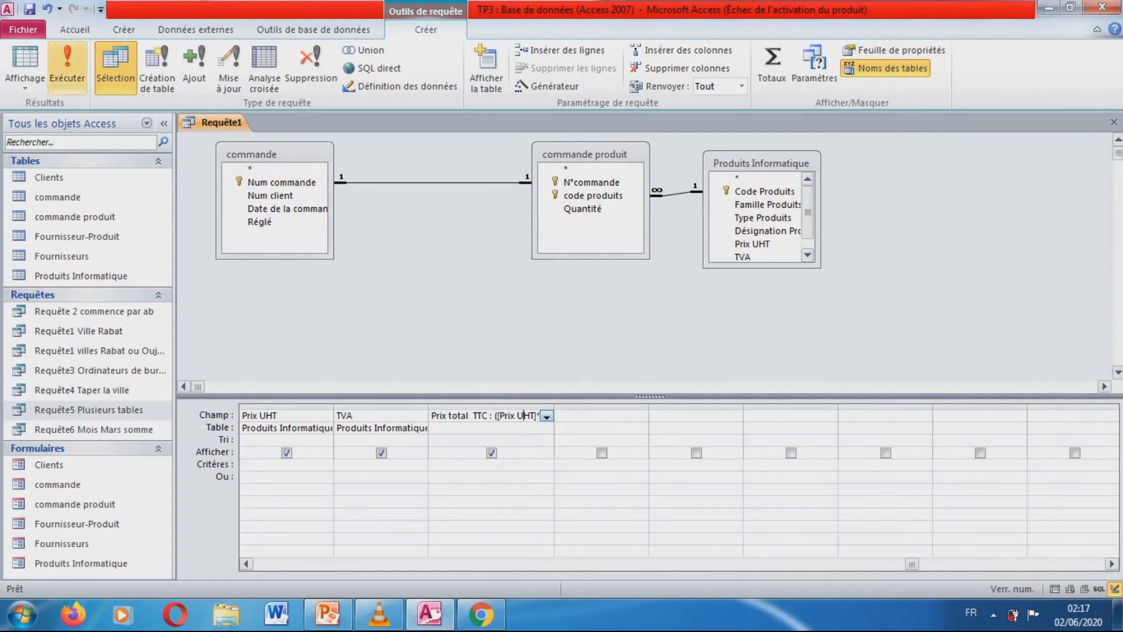
- Run the query again to check the Prix total TTC column's name and number format, and return to the design
click(67, 65)
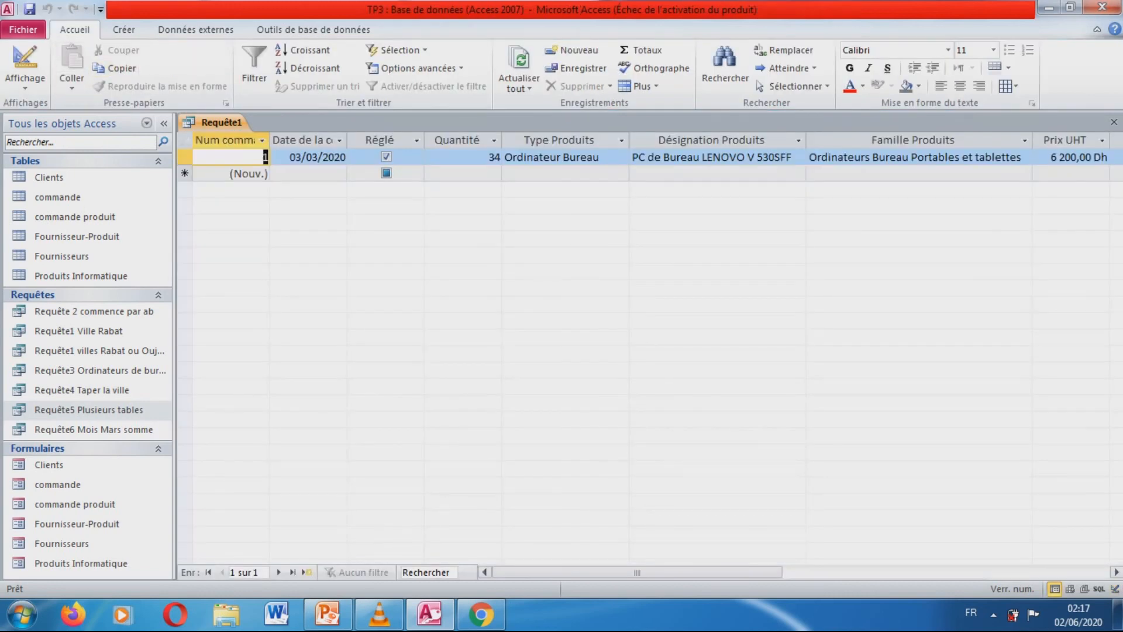
drag(637, 572, 855, 572)
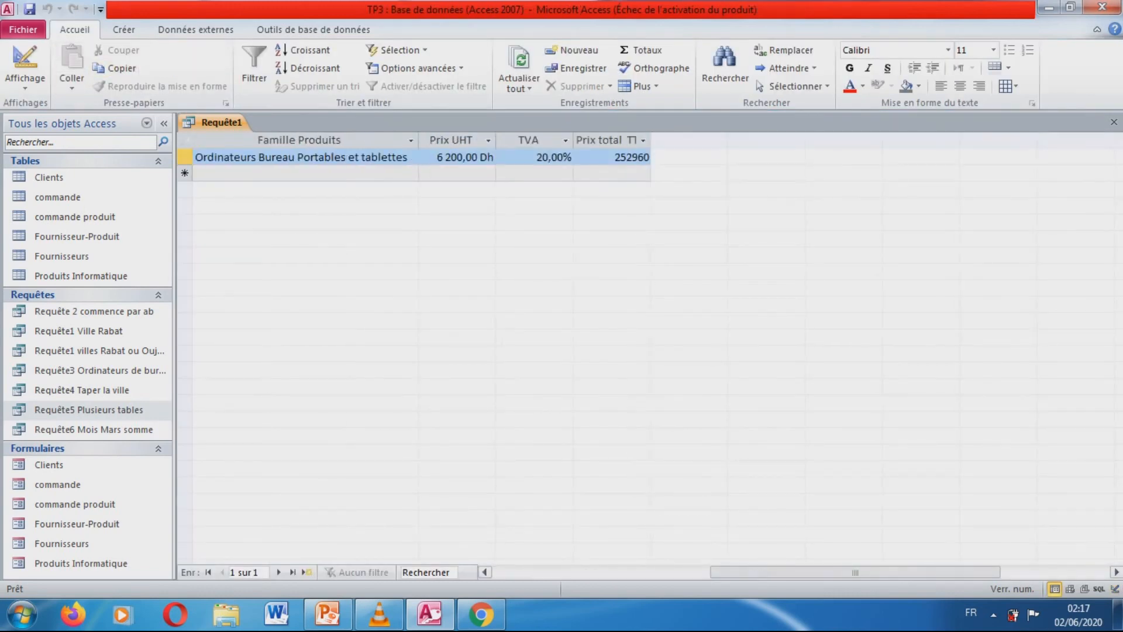
click(25, 61)
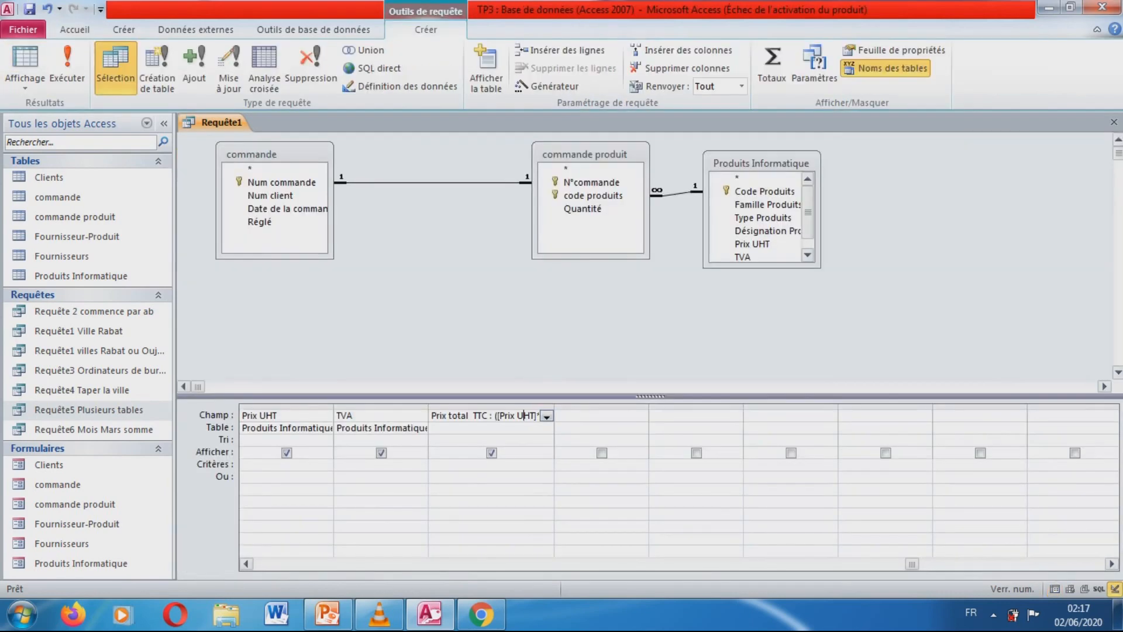
- Display the field properties of the Prix total TTC column and set its format to Monétaire
right_click(544, 416)
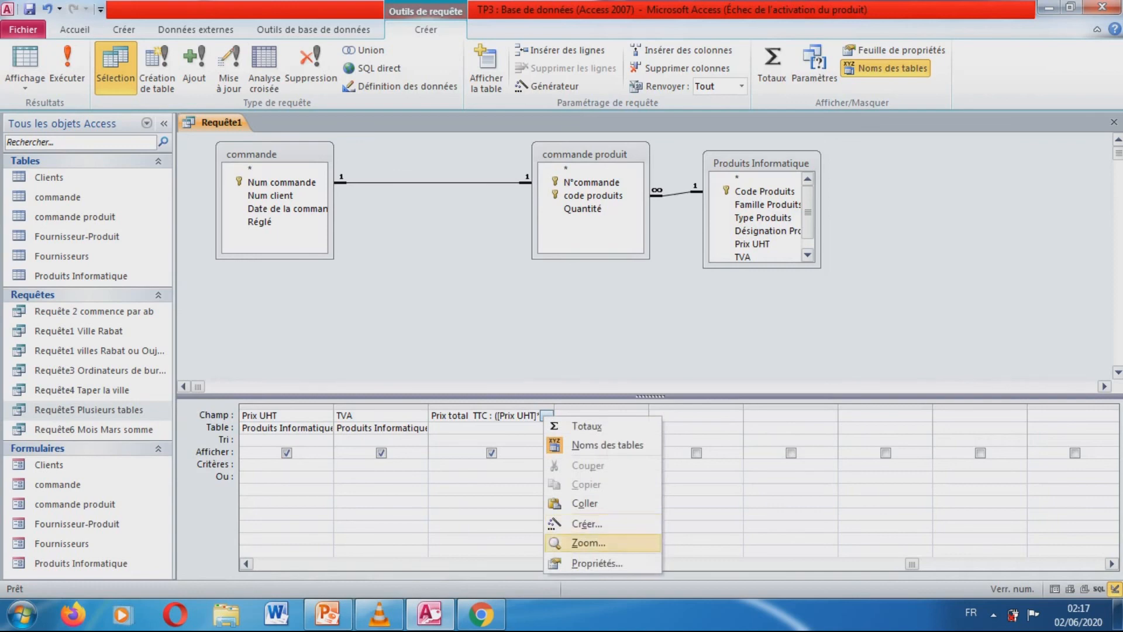
click(591, 562)
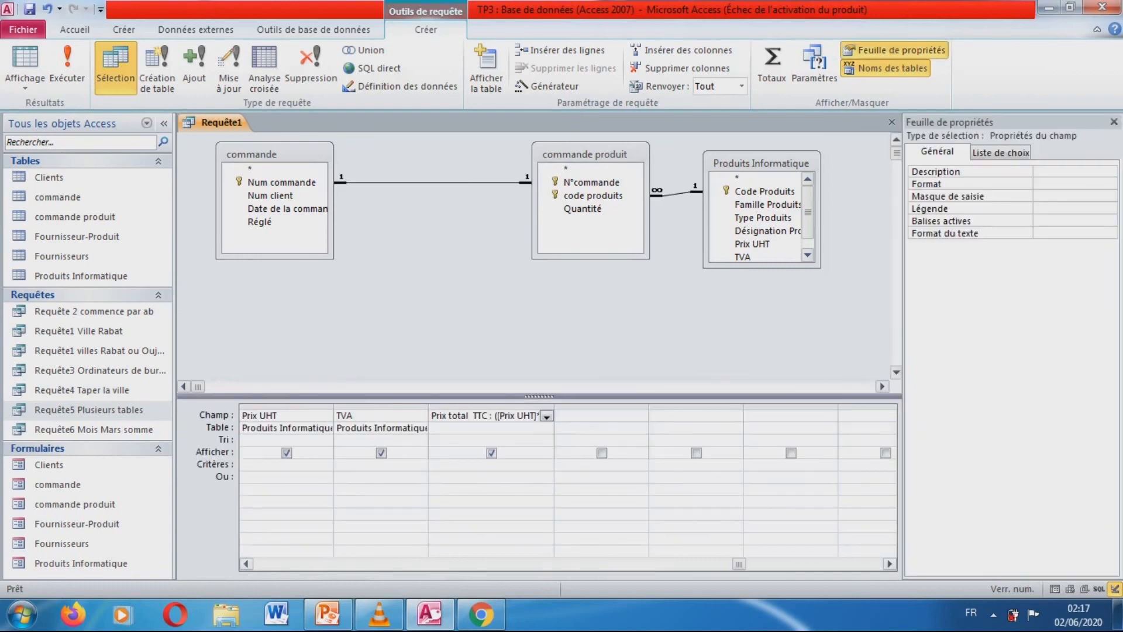
click(1074, 197)
click(1074, 185)
click(1111, 184)
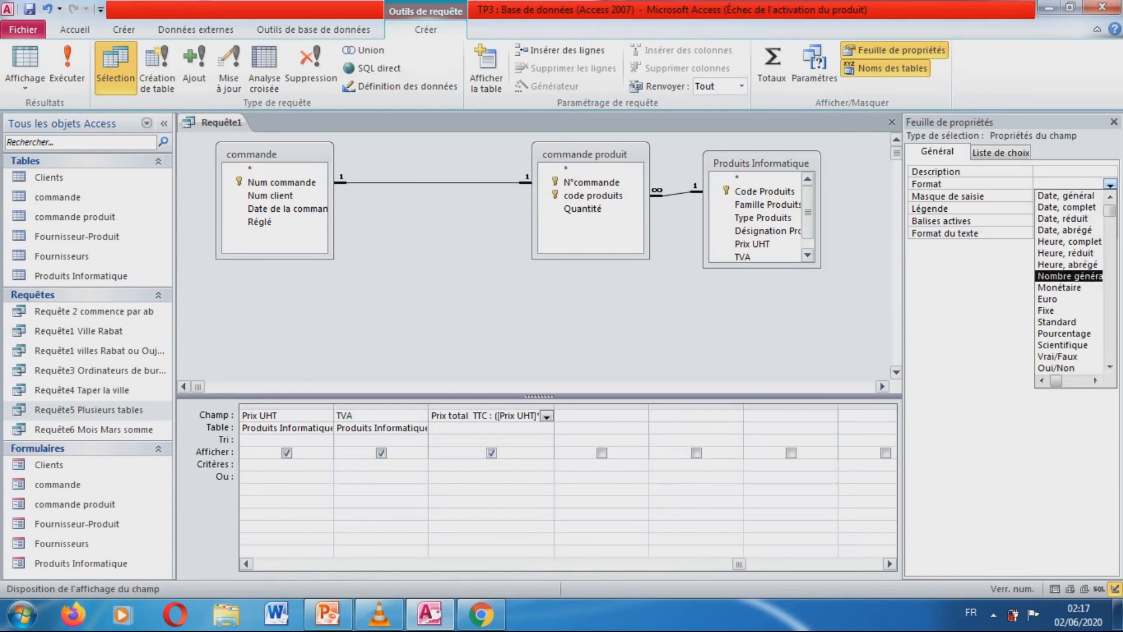
click(1061, 288)
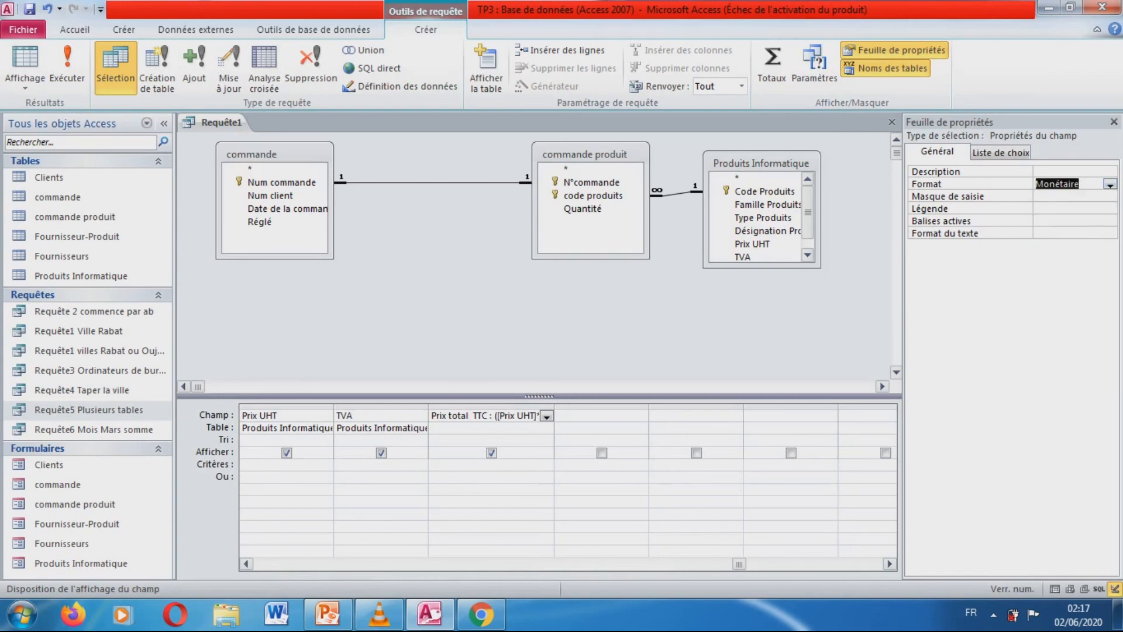
- Apply the Monétaire format to the calculated column and close the property sheet
click(1069, 197)
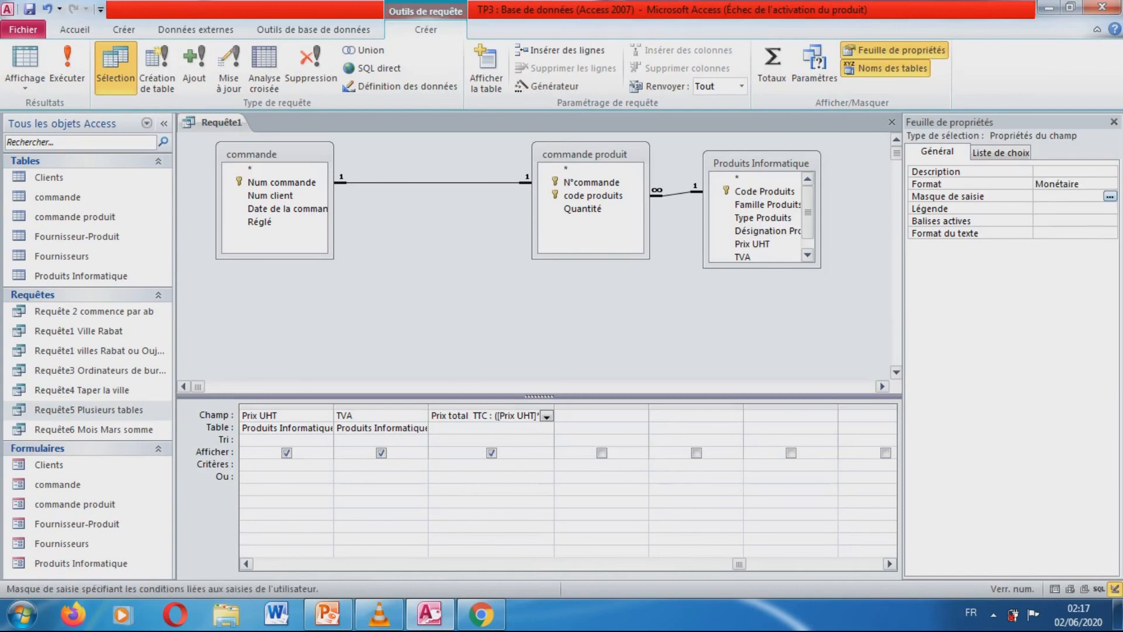
click(1115, 121)
click(1114, 122)
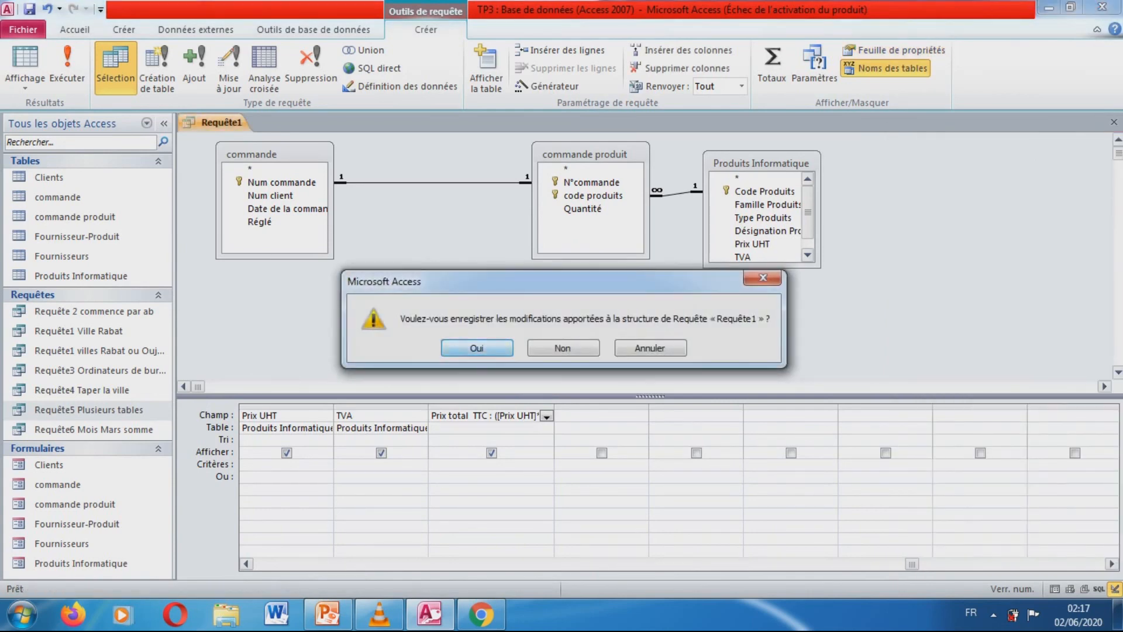
key(Return)
key(End)
key(BackSpace)
text(7)
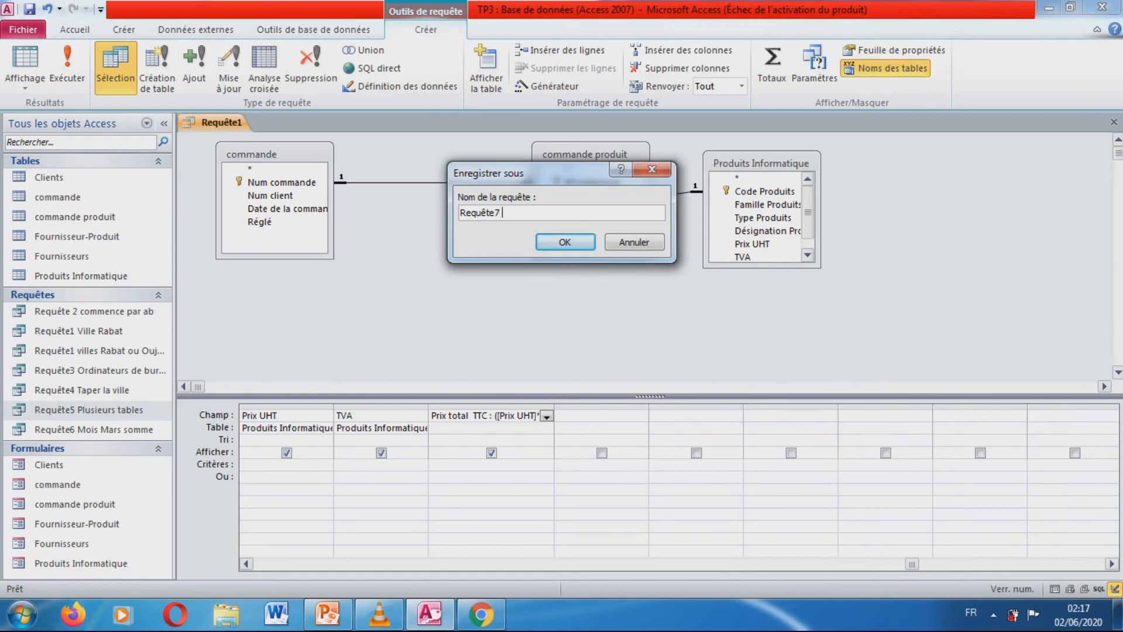
click(328, 614)
click(634, 241)
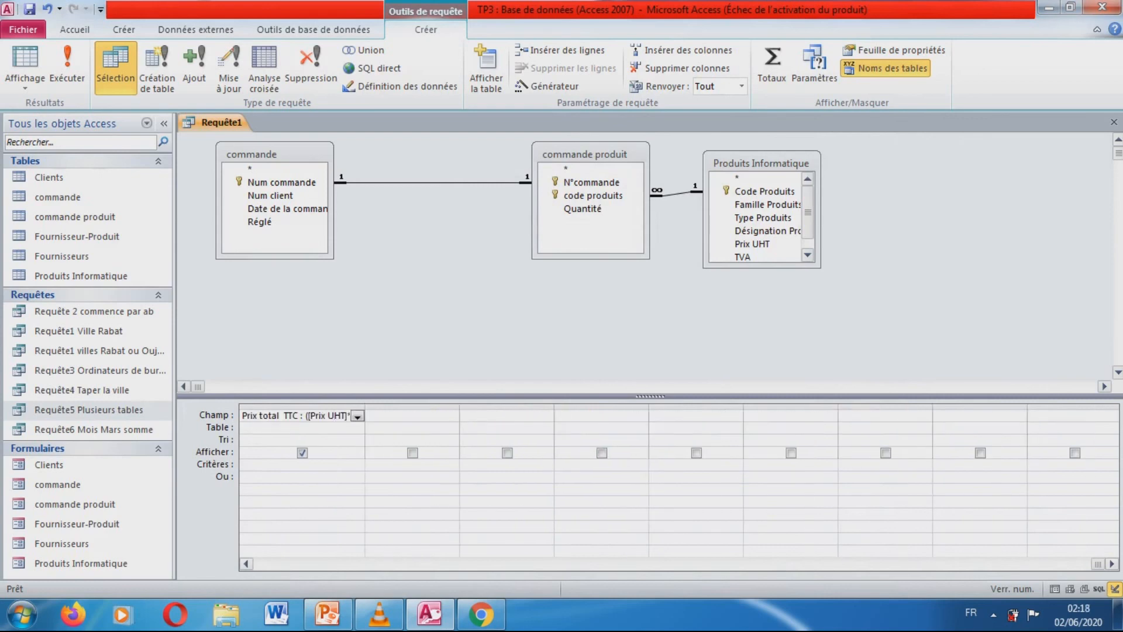
- Add the criterion */04/2020 to the Date de la commande field to keep only the April 2020 orders
click(246, 564)
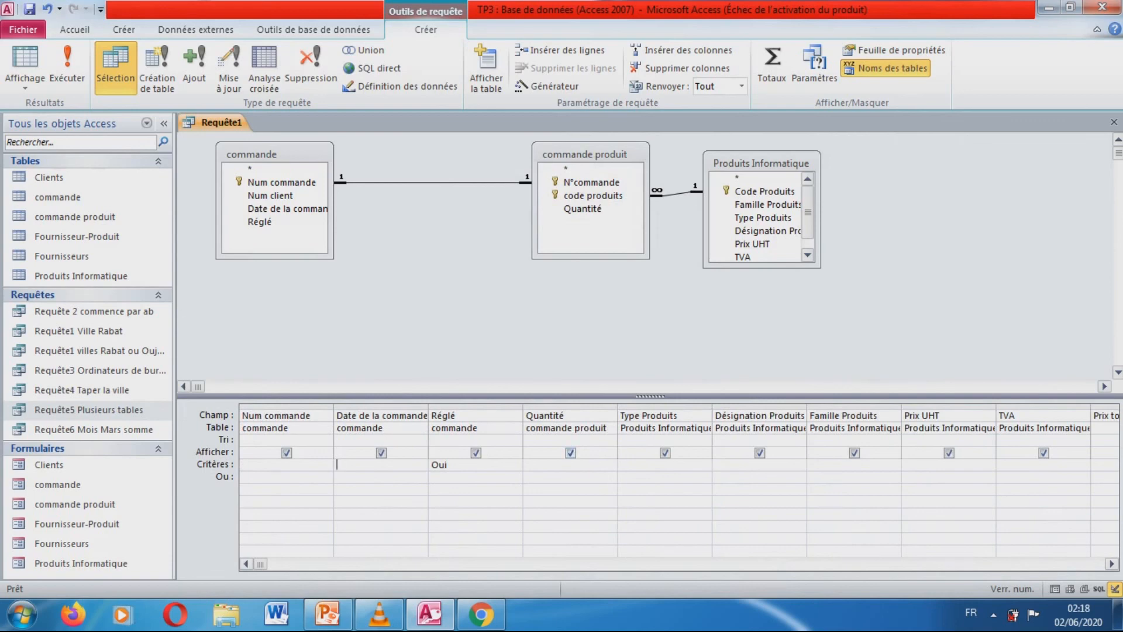
text(*/04/2020)
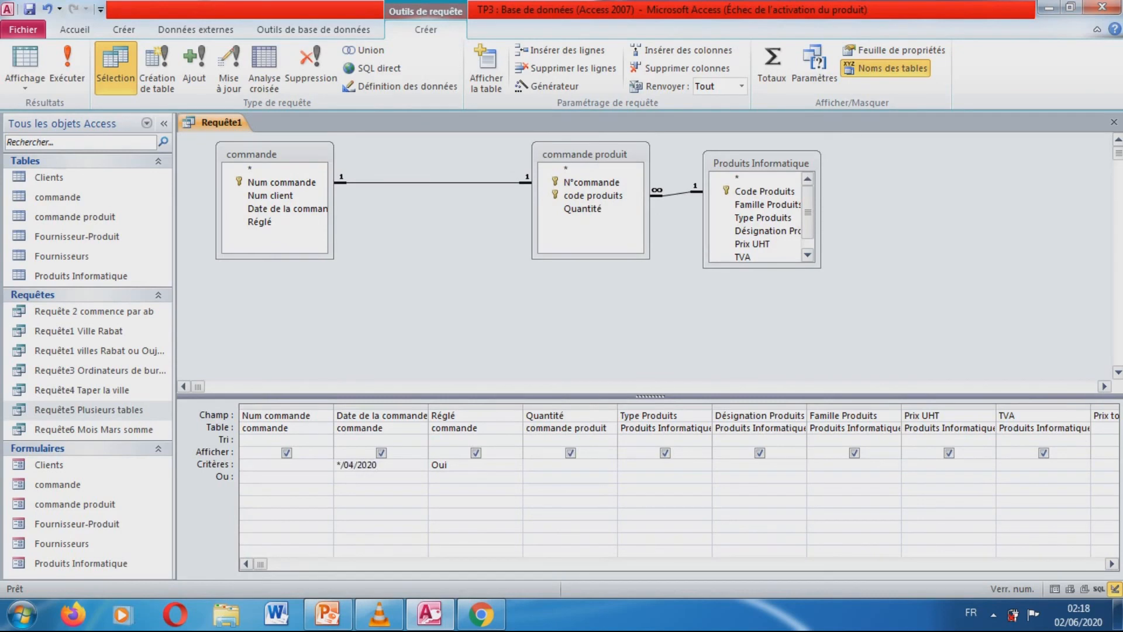
click(362, 489)
- Close the query and save it as Requête7 Somme des commandes Mois Avril 2020
click(1114, 122)
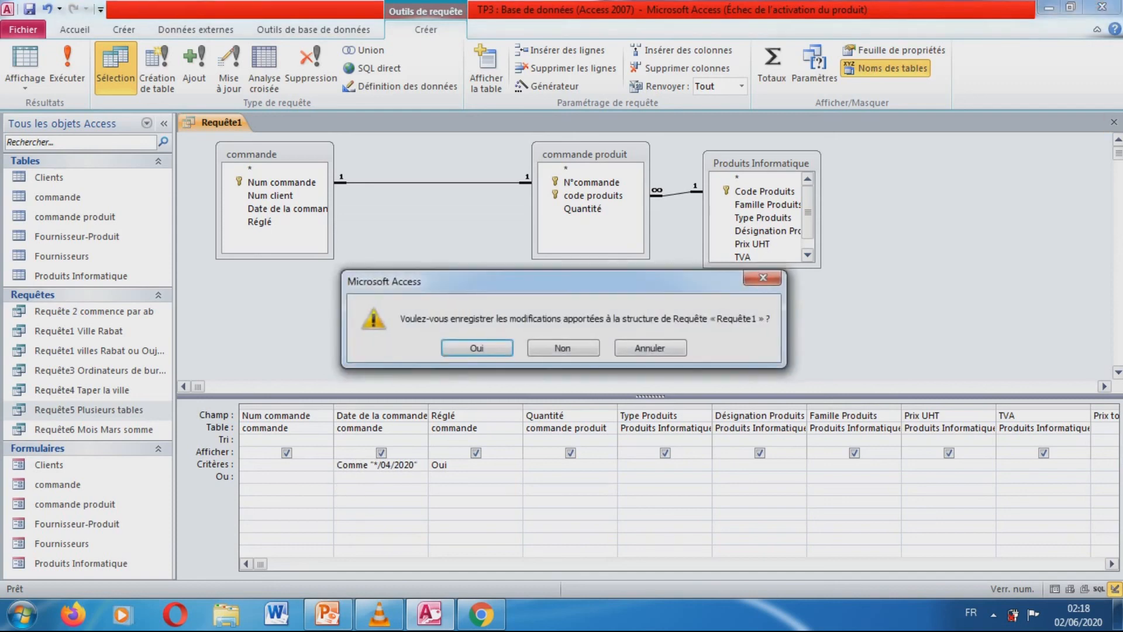
key(Return)
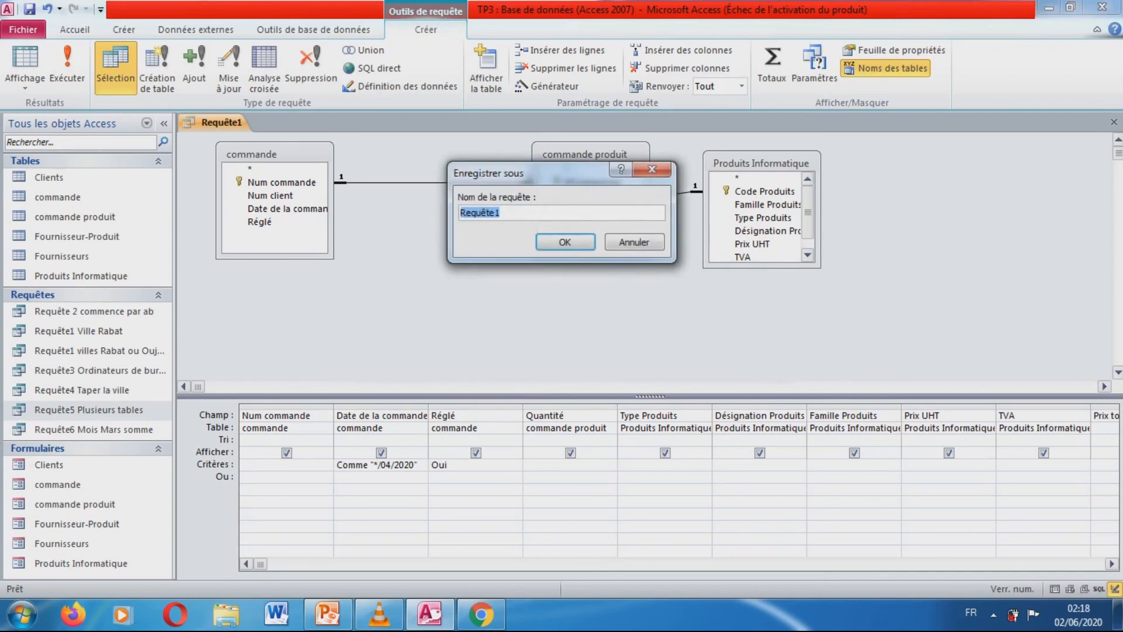
click(502, 213)
key(BackSpace)
text(7 Somme des c)
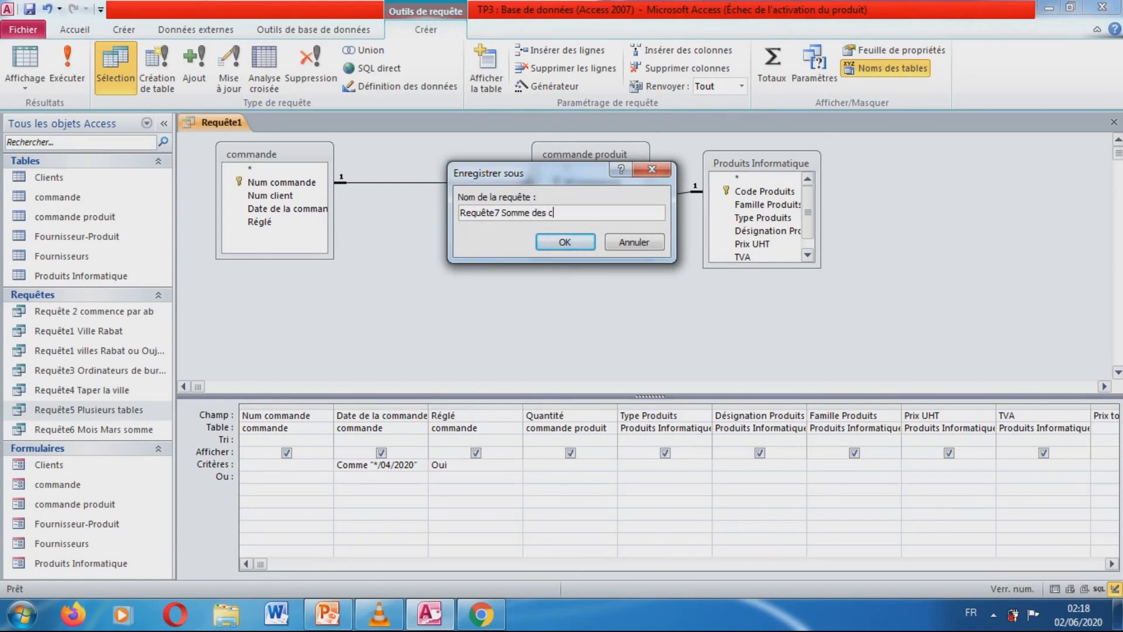
text(ommandes Mois Avril 2020)
key(Return)
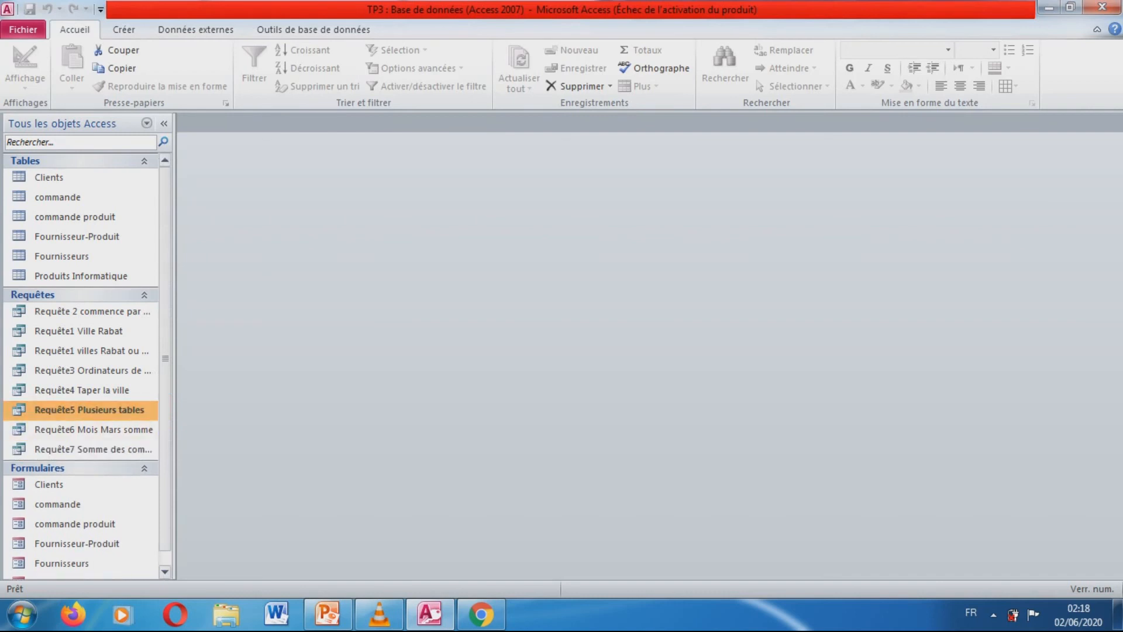
click(116, 391)
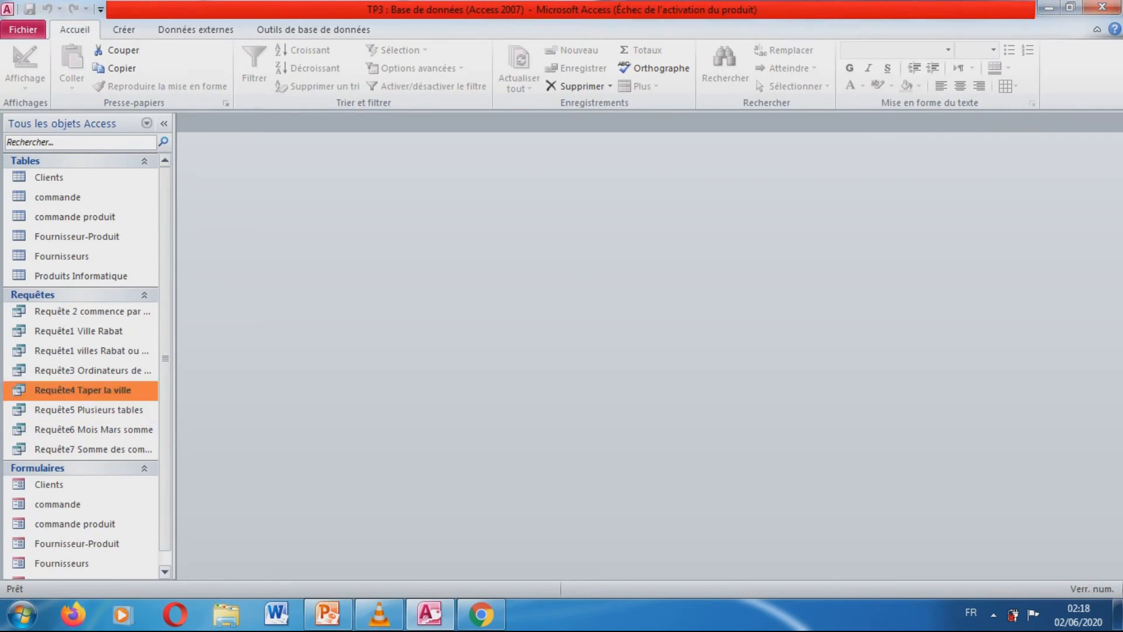
double_click(116, 391)
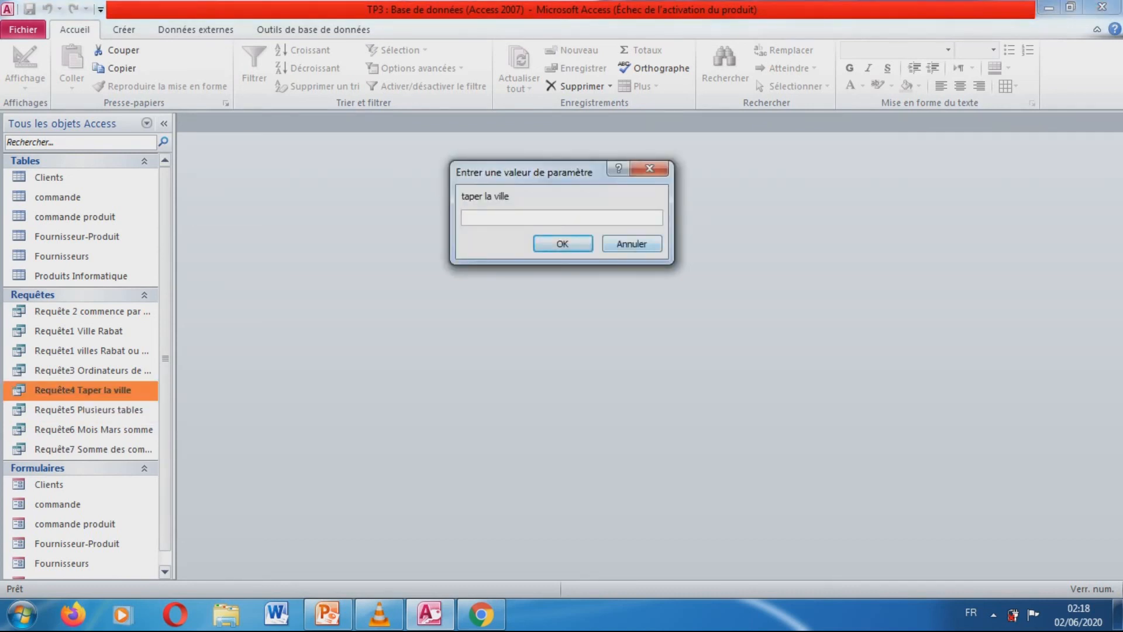
click(632, 244)
- Open Requête5 Plusieurs tables and Requête6 Mois Mars somme, and examine their results and query designs
double_click(105, 410)
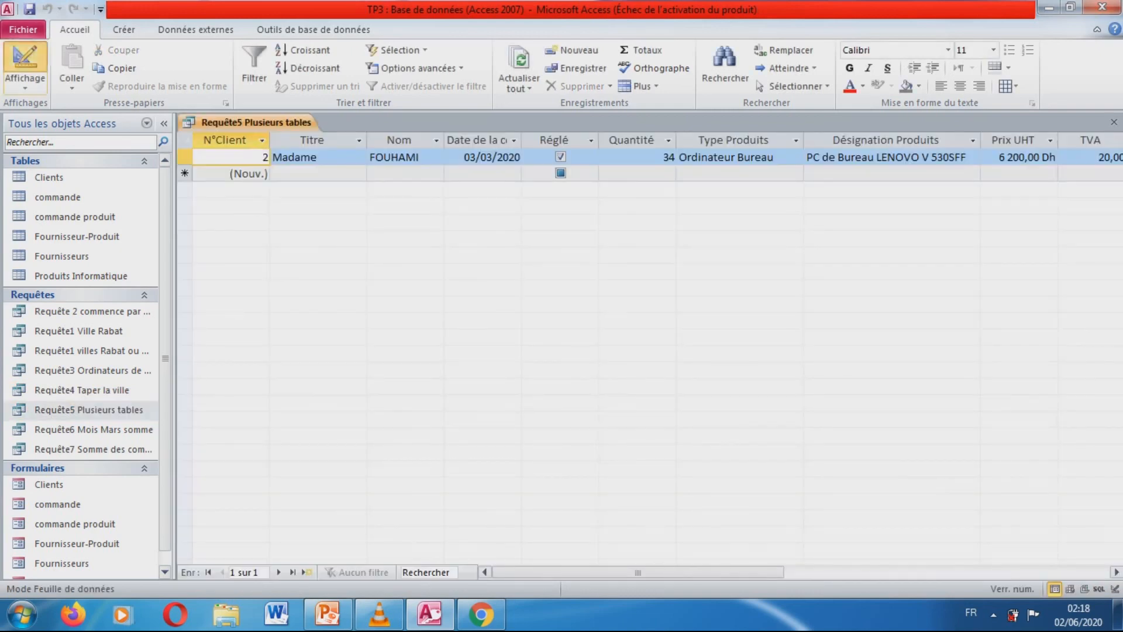
click(25, 58)
double_click(94, 429)
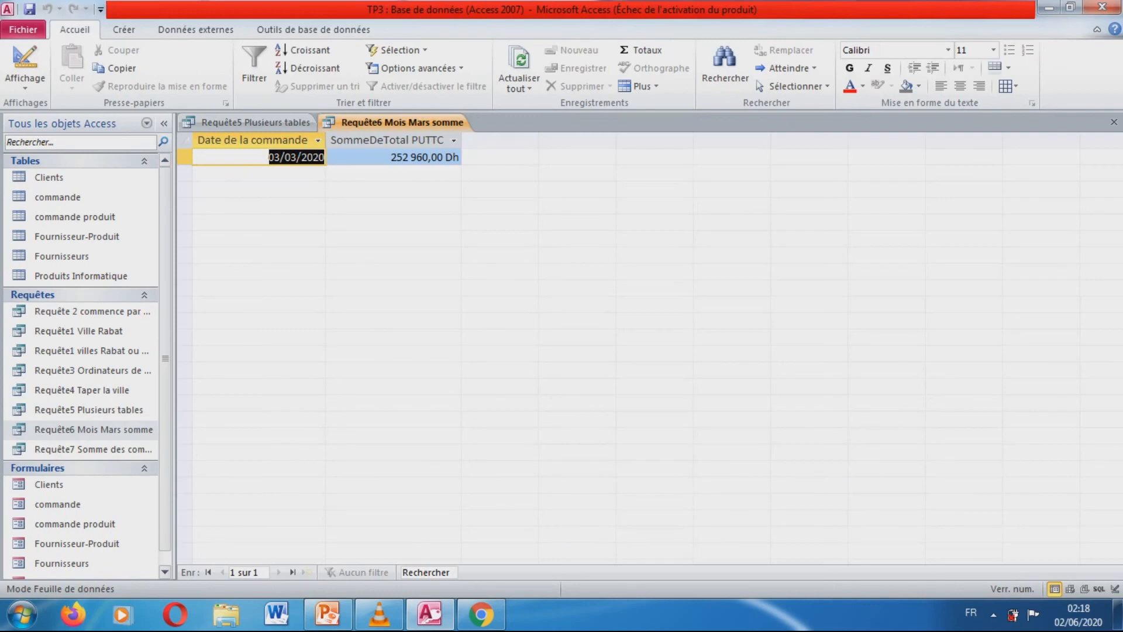
click(25, 58)
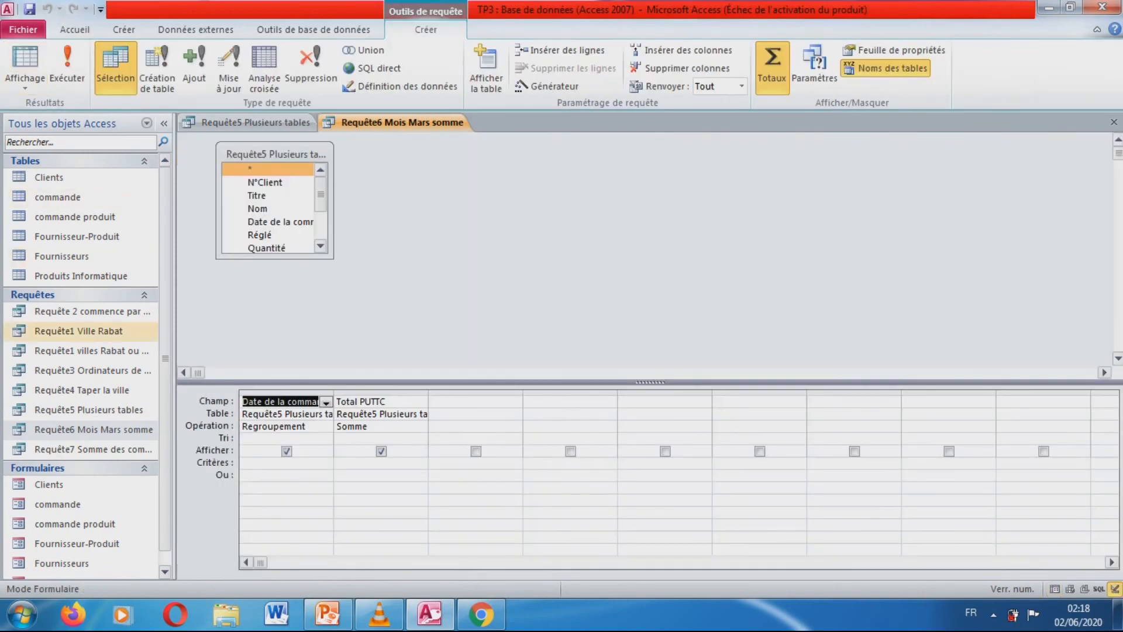
double_click(94, 450)
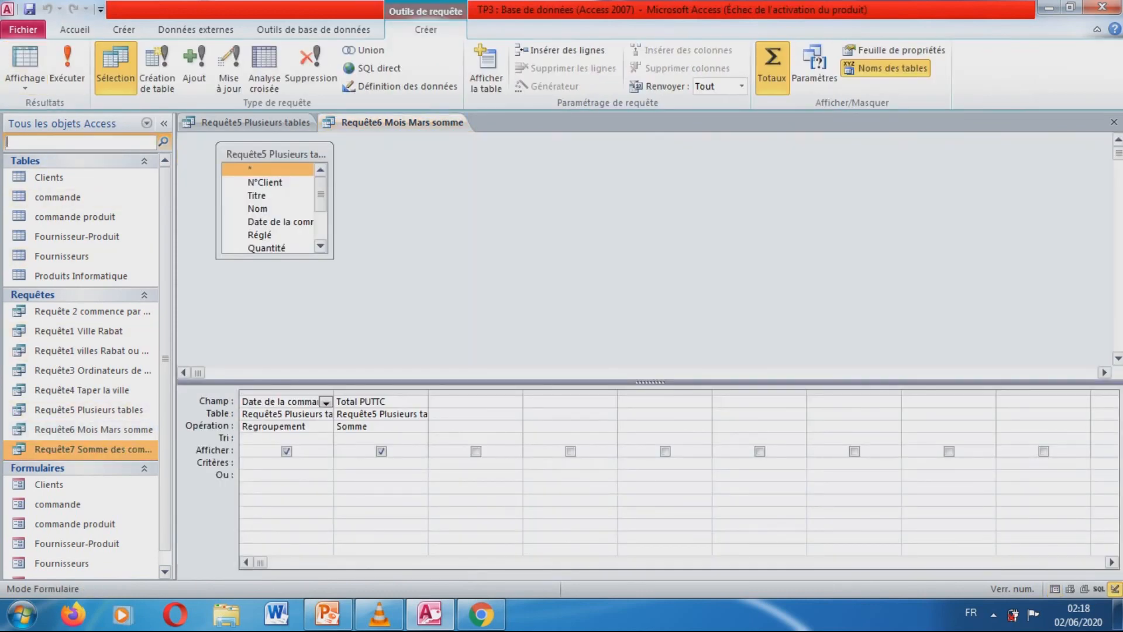
click(25, 59)
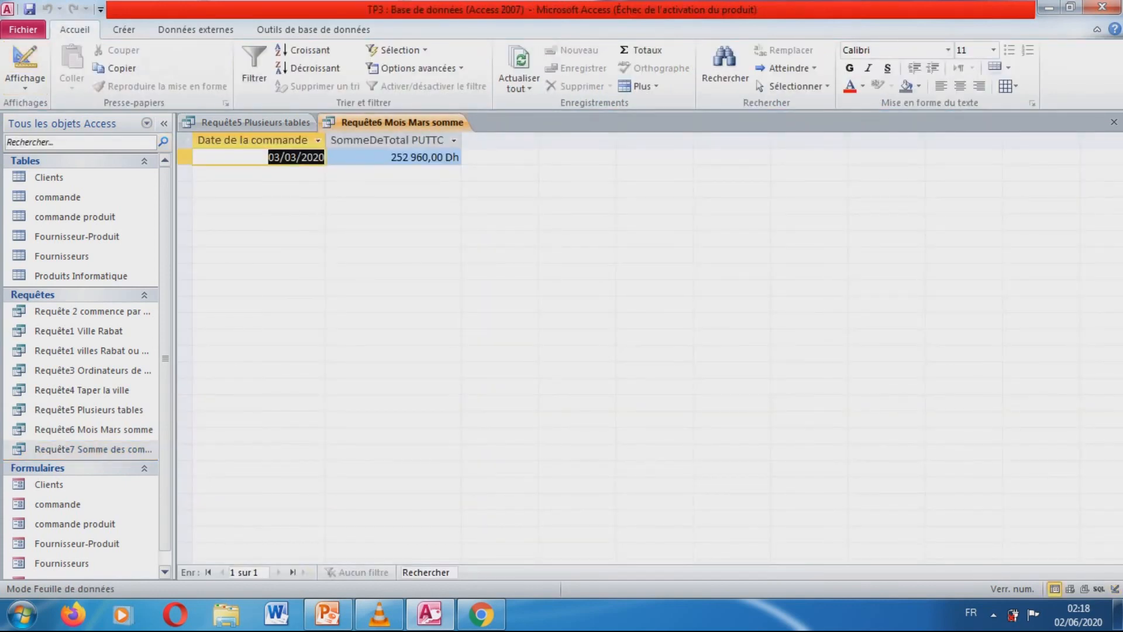
click(25, 59)
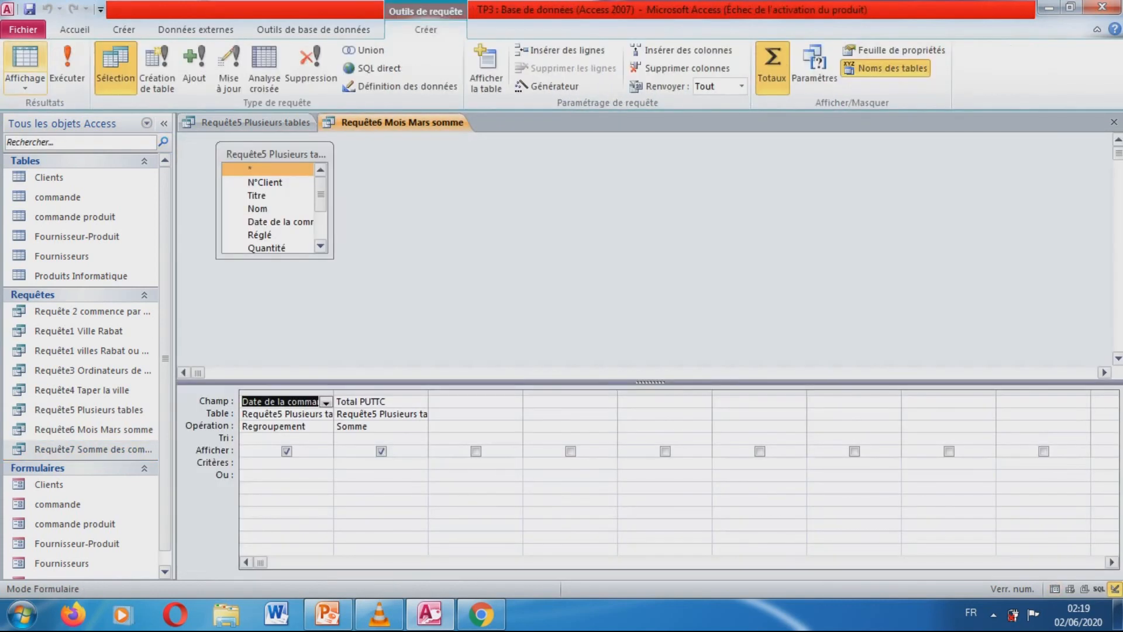